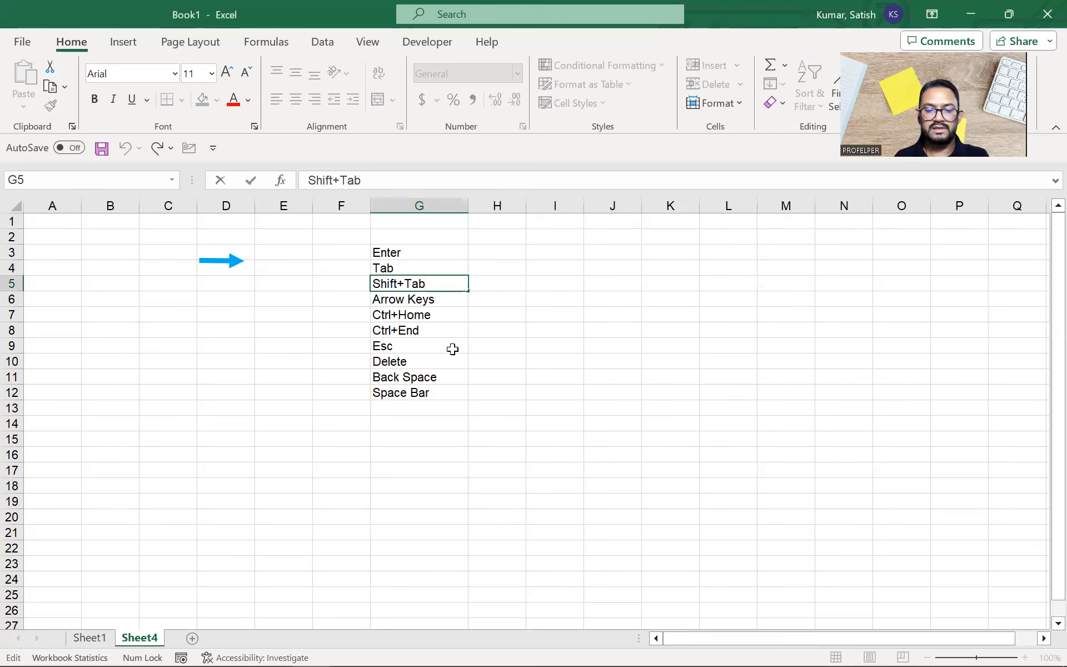
Step: Edit the Shift+Tab entry in G5, then commit it and step down the key list
{"action": "left_click", "coordinate": [447, 286]}
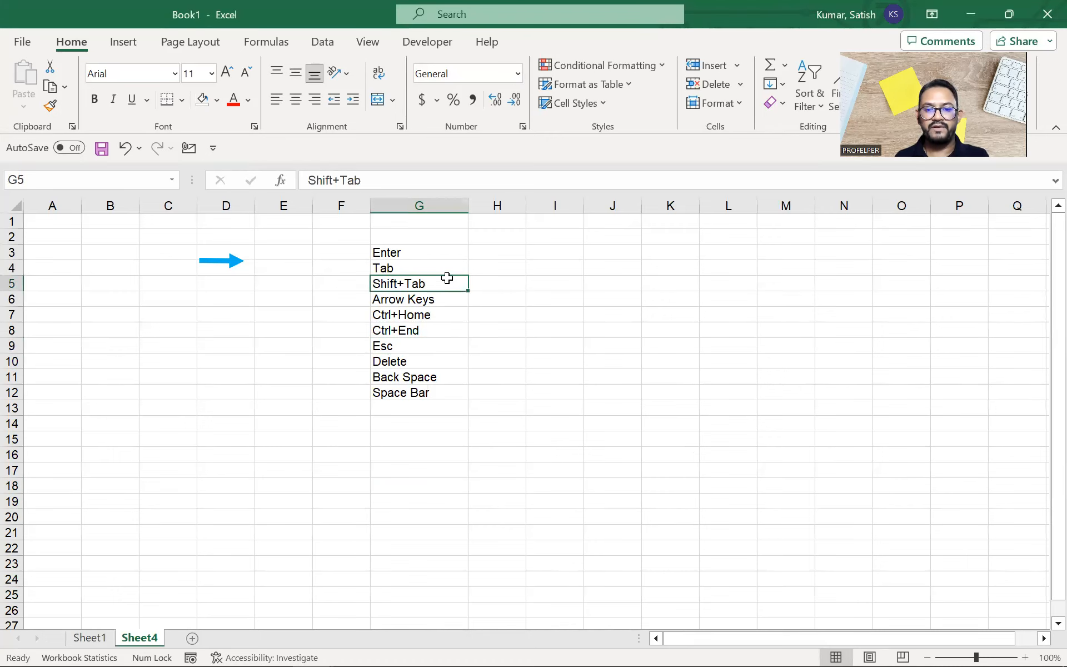
{"action": "double_click", "coordinate": [447, 279]}
{"action": "left_click", "coordinate": [446, 310]}
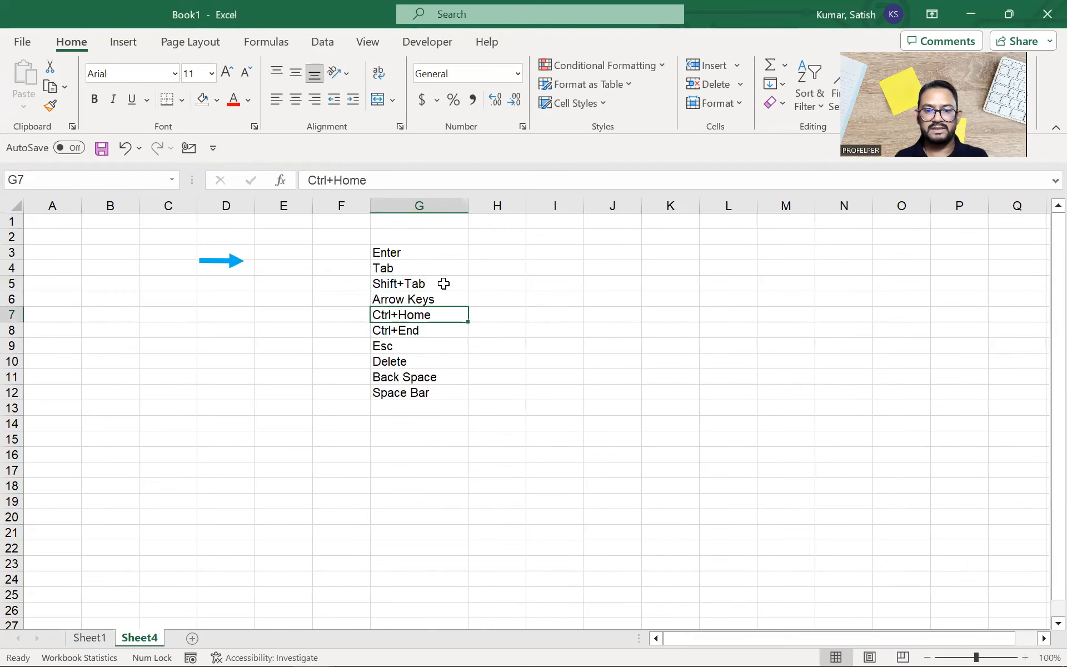
{"action": "left_click", "coordinate": [444, 283]}
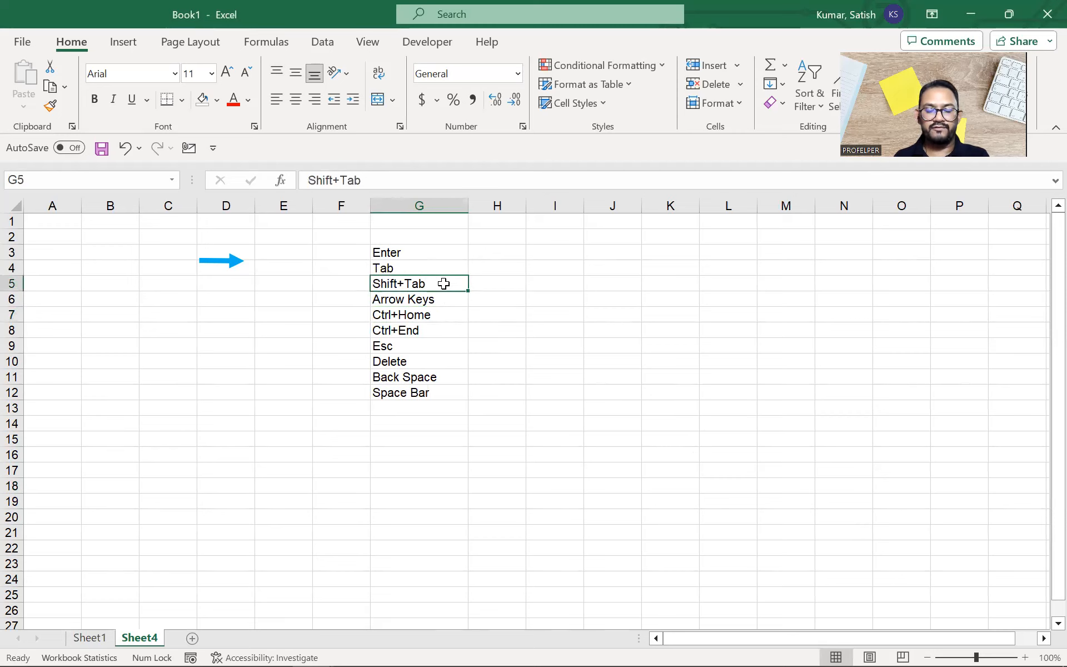
{"action": "double_click", "coordinate": [443, 284]}
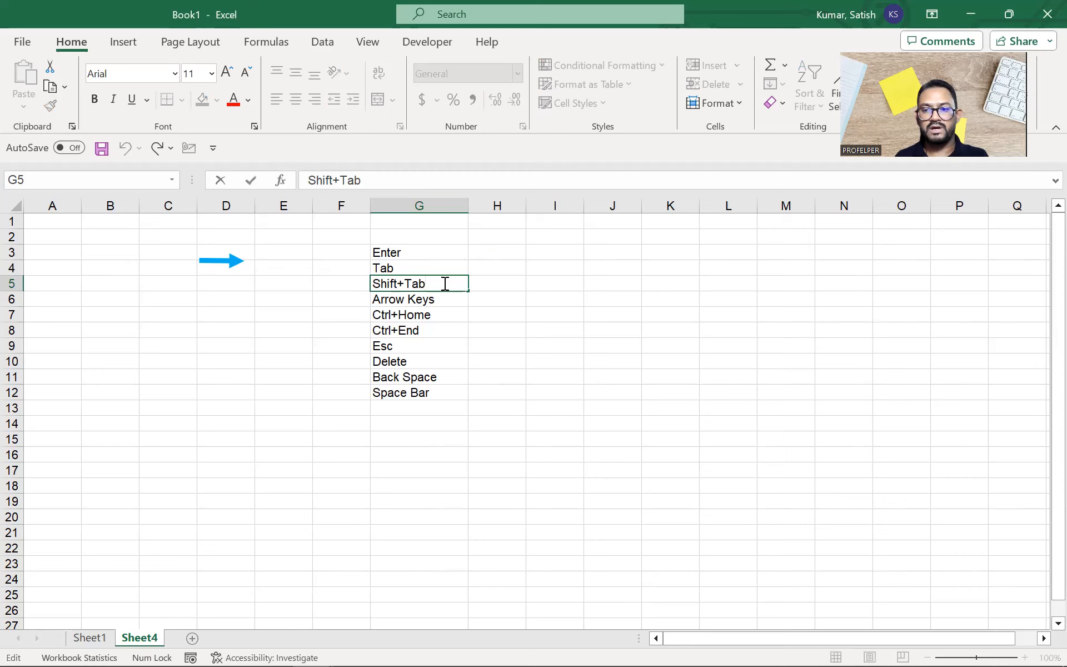
{"action": "key", "text": "Return"}
{"action": "key", "text": "Return"}
{"action": "key", "text": "Return"}
{"action": "key", "text": "Return"}
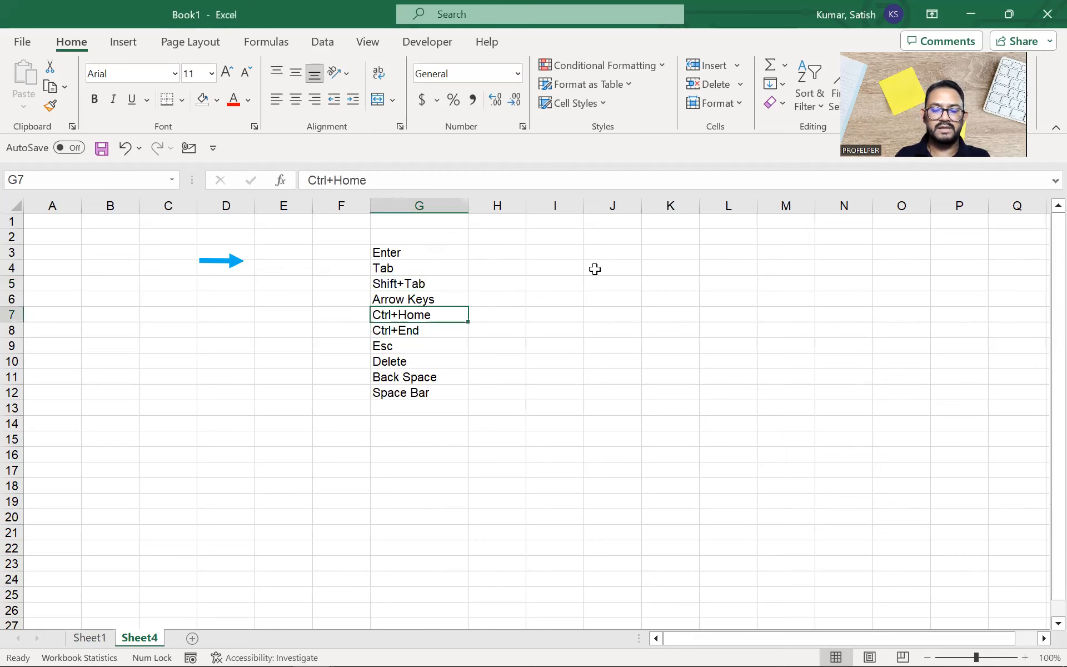
Step: Place the blue arrow beside Enter and move the Tab-onward key list down to start at G6
{"action": "left_click_drag", "start_coordinate": [216, 261], "coordinate": [430, 246]}
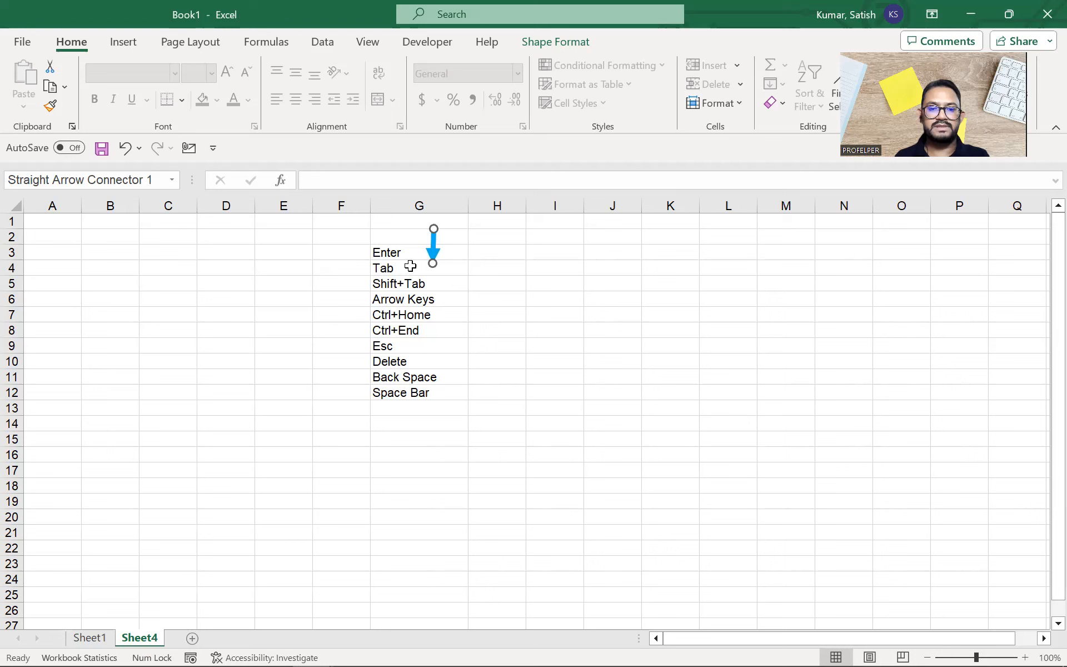
{"action": "left_click", "coordinate": [410, 268]}
{"action": "key", "text": "ctrl+shift+Down"}
{"action": "key", "text": "ctrl+x"}
{"action": "key", "text": "Down"}
{"action": "key", "text": "Down"}
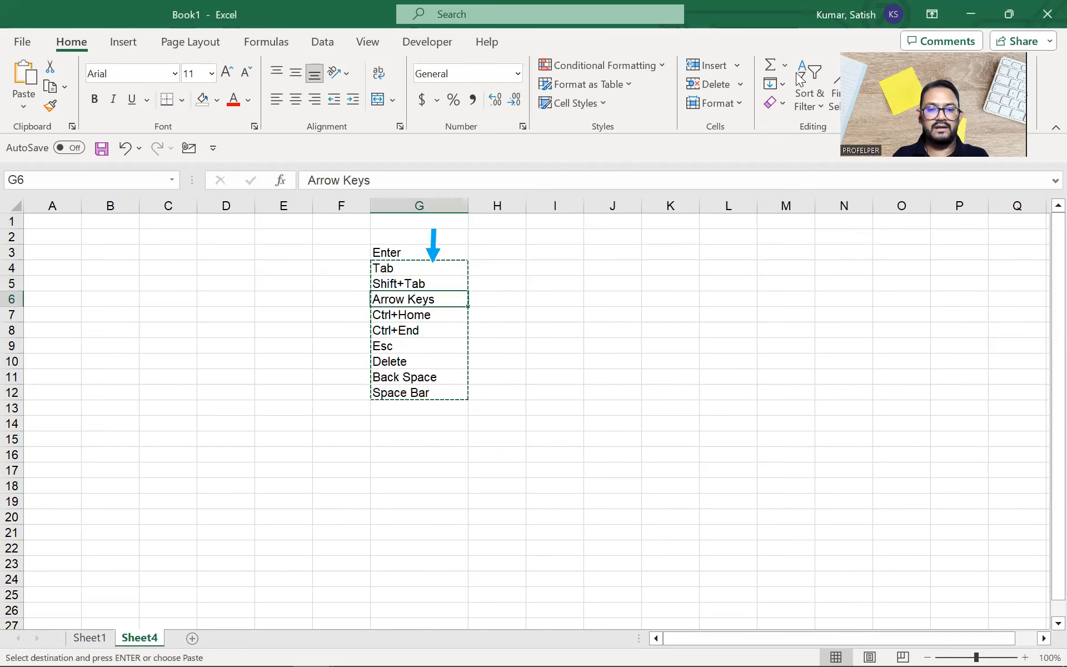
{"action": "key", "text": "Return"}
{"action": "key", "text": "ctrl+q"}
{"action": "key", "text": "Escape"}
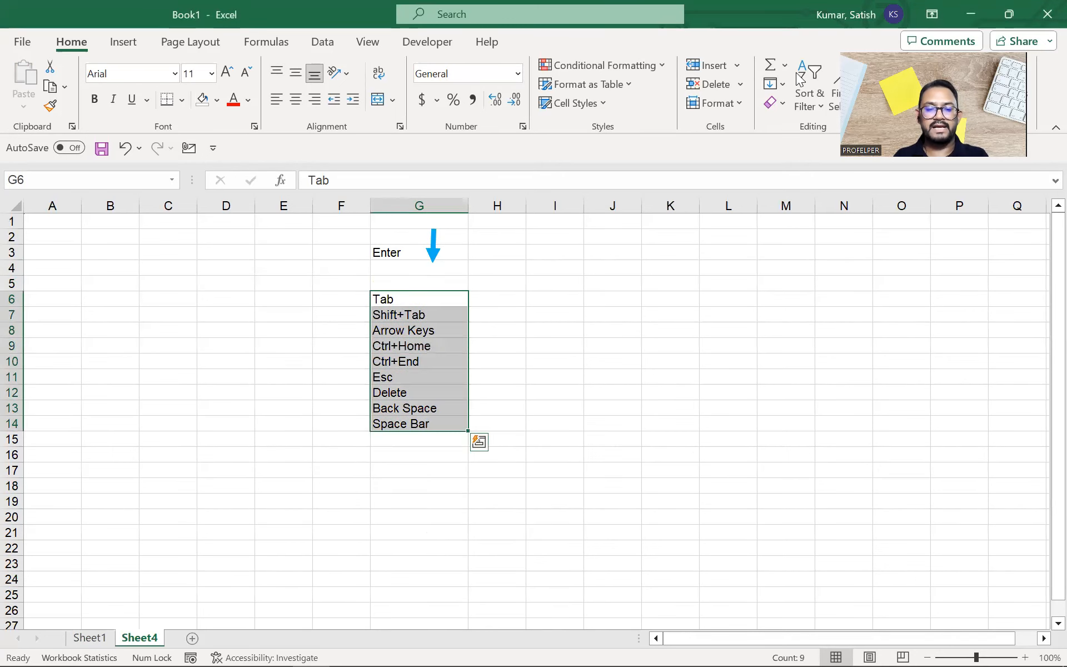
{"action": "left_click", "coordinate": [504, 250]}
Step: Nudge the down arrow lower beside Enter and check the relocated key list
{"action": "left_click", "coordinate": [430, 252]}
{"action": "left_click_drag", "start_coordinate": [433, 249], "coordinate": [442, 265]}
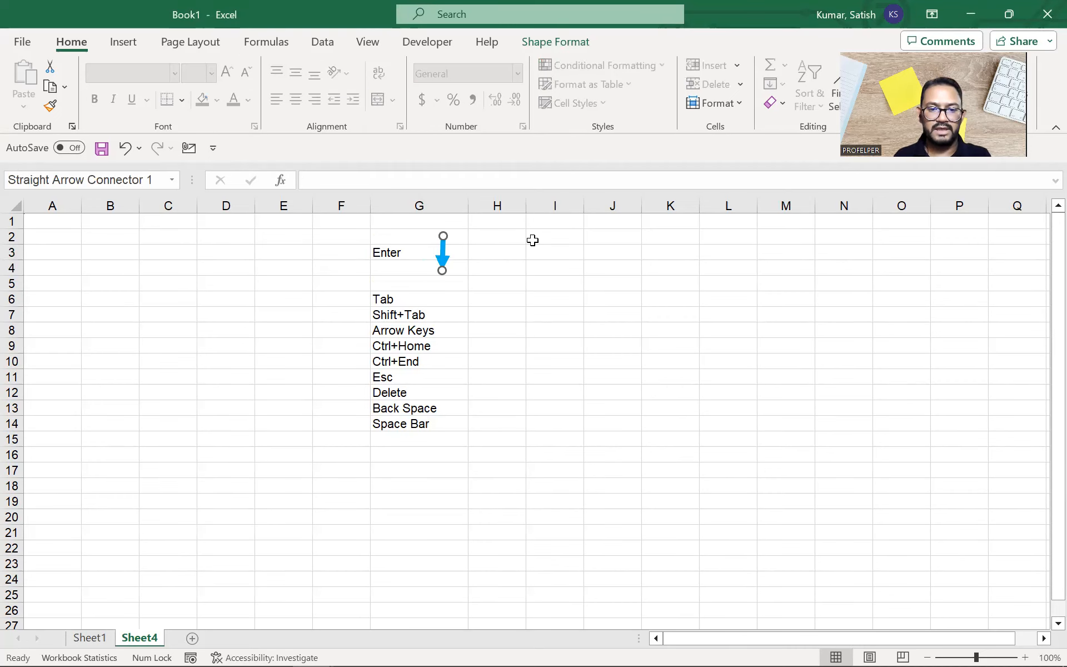
{"action": "left_click", "coordinate": [756, 379]}
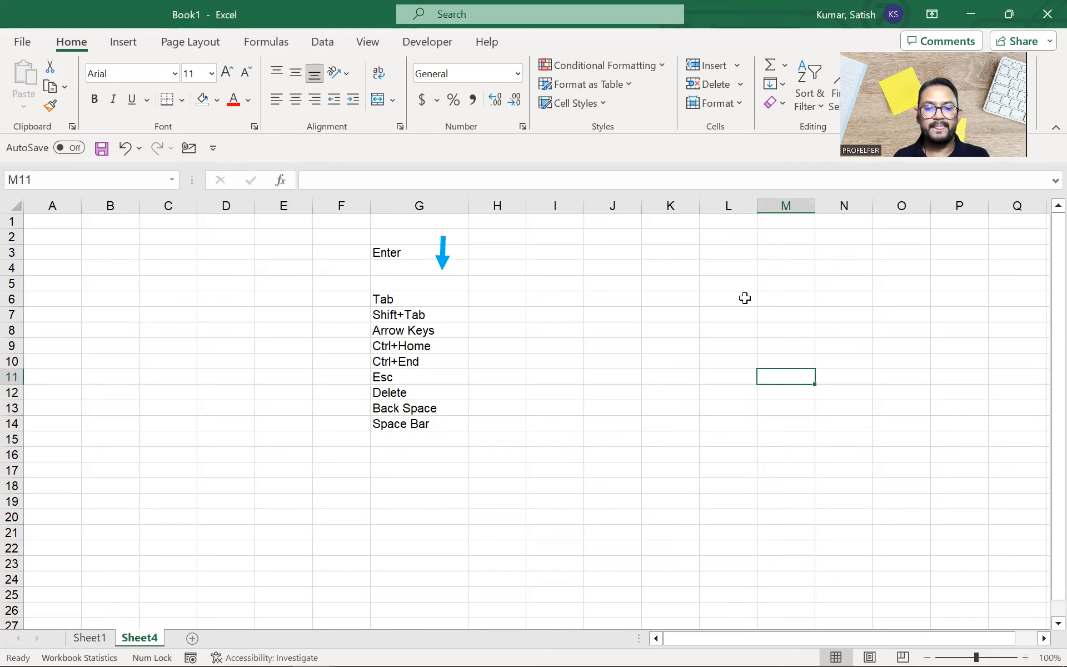
{"action": "key", "text": "alt+Tab"}
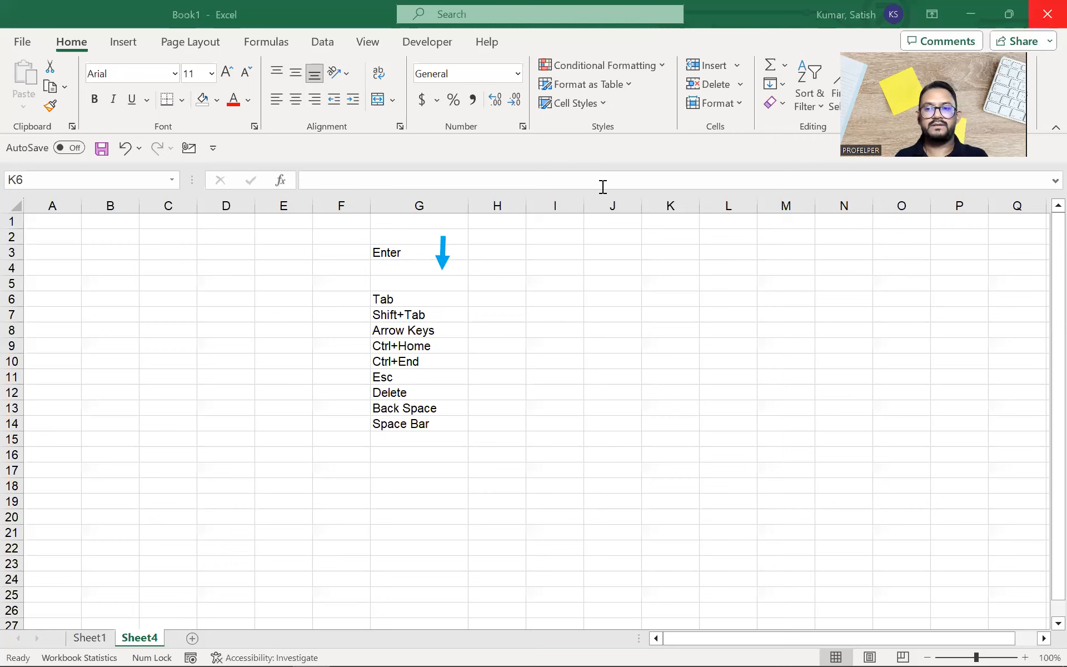
{"action": "key", "text": "alt+Tab"}
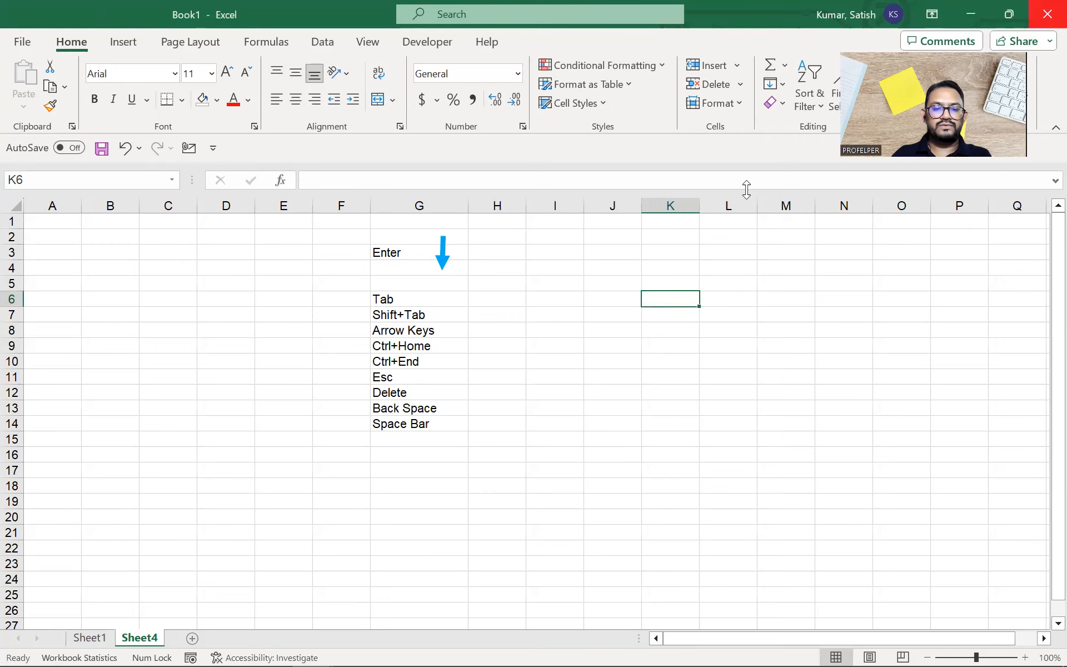
{"action": "key", "text": "Left"}
{"action": "key", "text": "Left"}
{"action": "key", "text": "Left"}
{"action": "key", "text": "Left"}
{"action": "key", "text": "ctrl+shift+Down"}
{"action": "key", "text": "Right"}
Step: Enter 'Shift+Enter' in cell I3
{"action": "key", "text": "Right"}
{"action": "key", "text": "Up"}
{"action": "key", "text": "Up"}
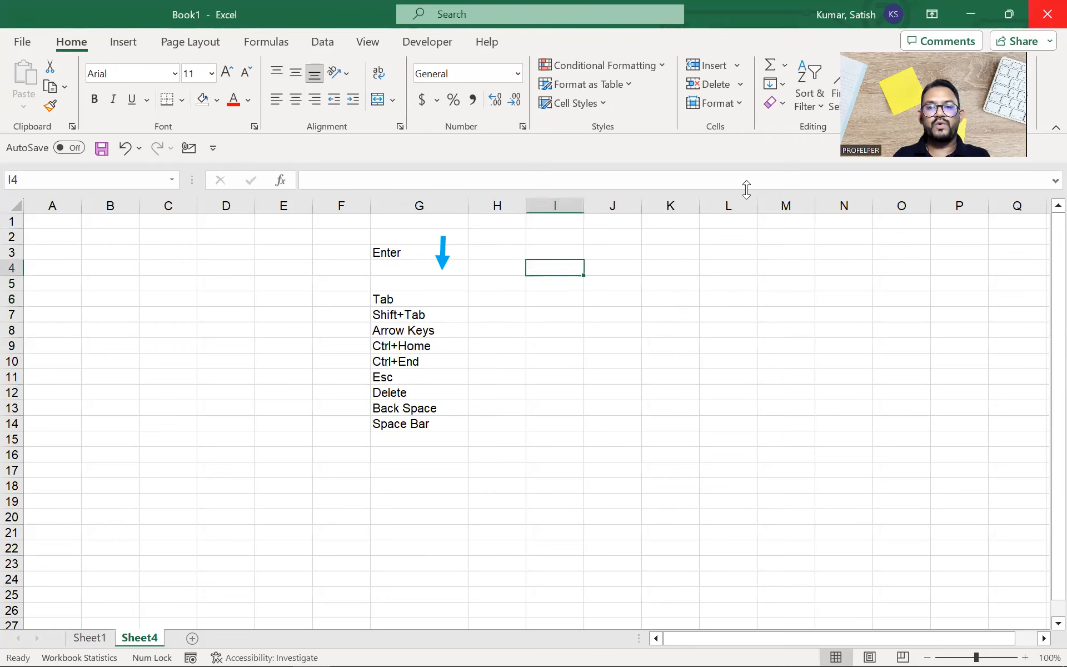
{"action": "key", "text": "Up"}
{"action": "key", "text": "Left"}
{"action": "key", "text": "Left"}
{"action": "key", "text": "Right"}
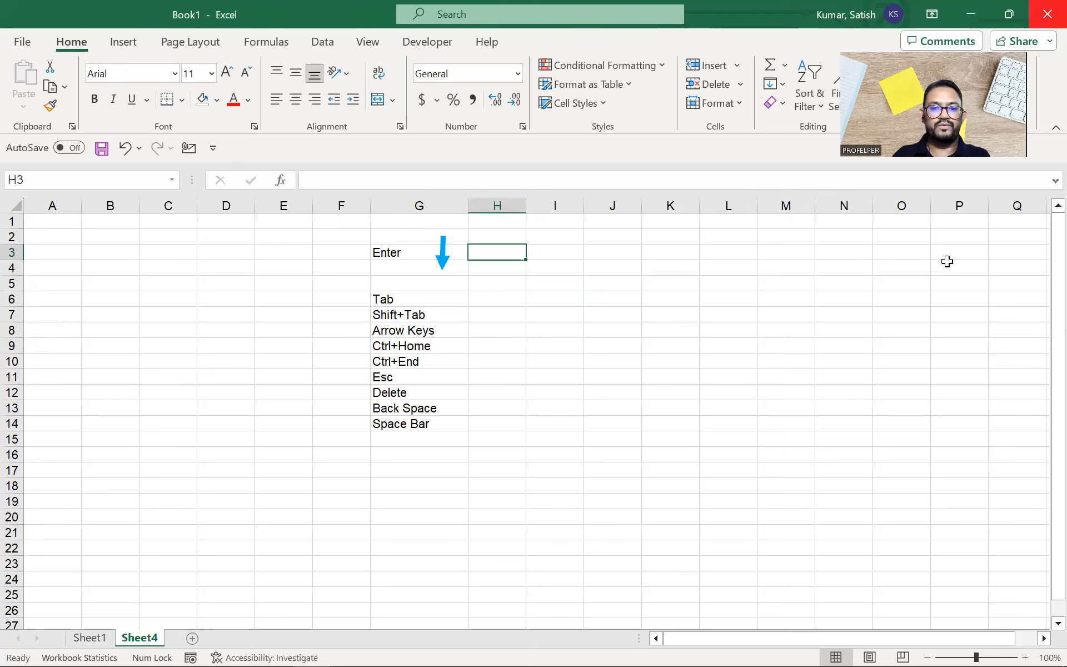
{"action": "key", "text": "Right"}
{"action": "type", "text": "Sh"}
{"action": "key", "text": "Escape"}
{"action": "type", "text": "S"}
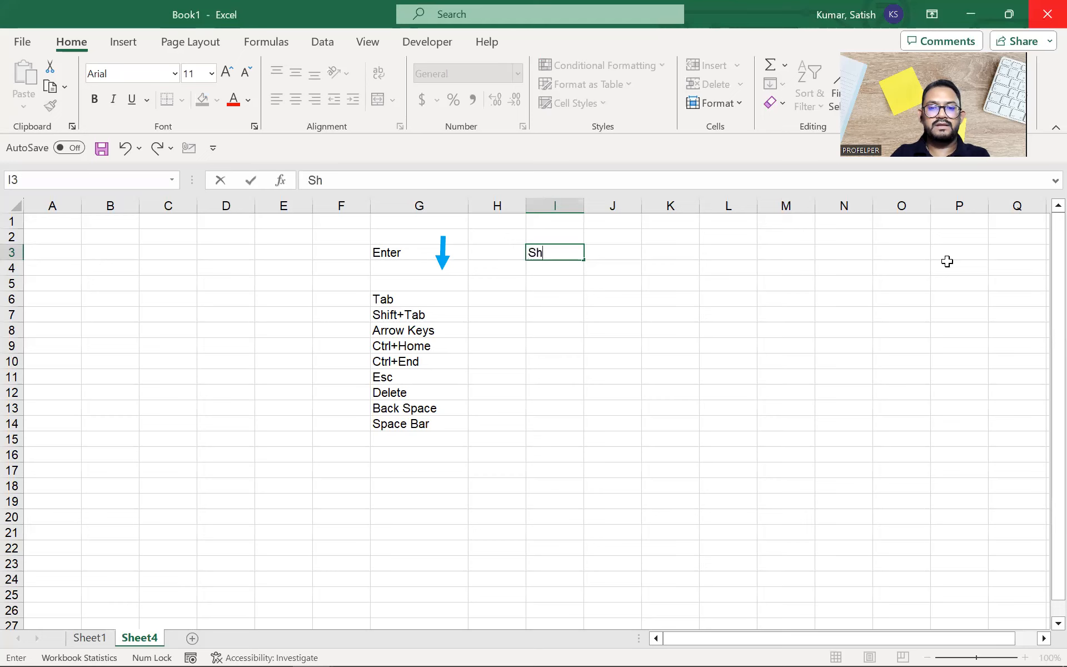
{"action": "type", "text": "hift+Enter"}
{"action": "key", "text": "Return"}
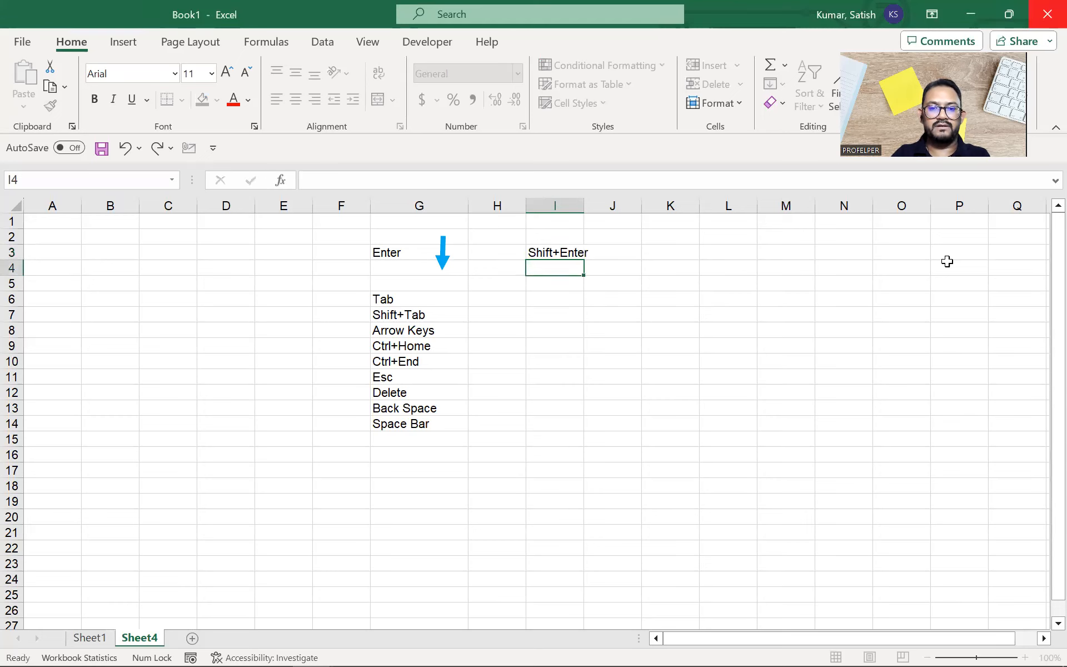
{"action": "key", "text": "shift+Return"}
Step: Copy the down arrow to J3 as an up arrow beside Shift+Enter
{"action": "left_click", "coordinate": [442, 253]}
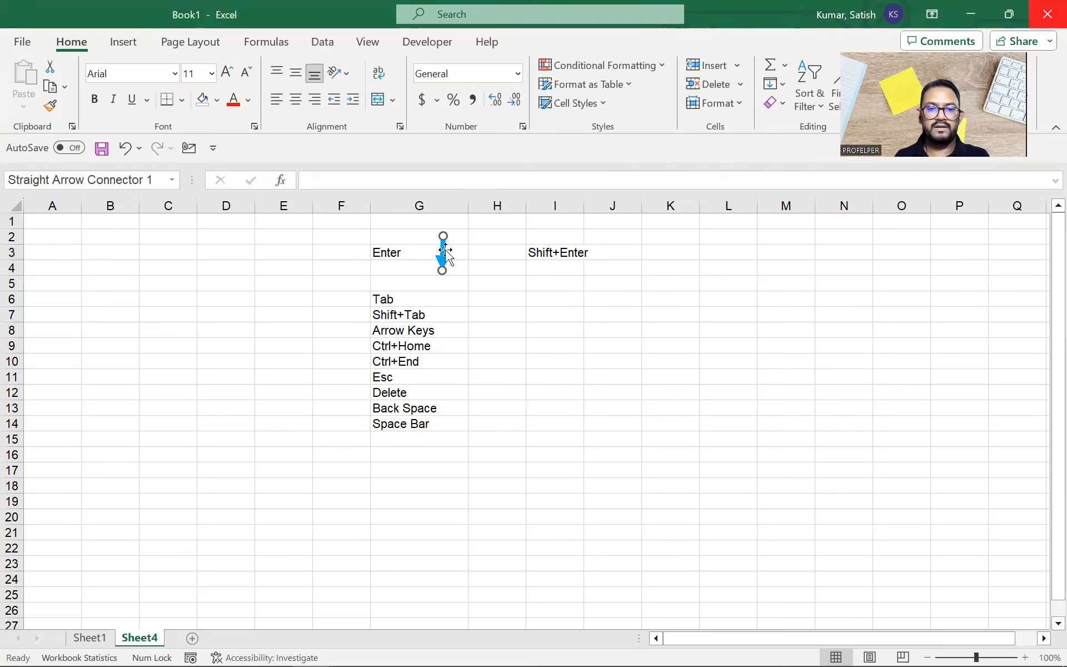
{"action": "left_click_drag", "start_coordinate": [442, 261], "coordinate": [615, 240]}
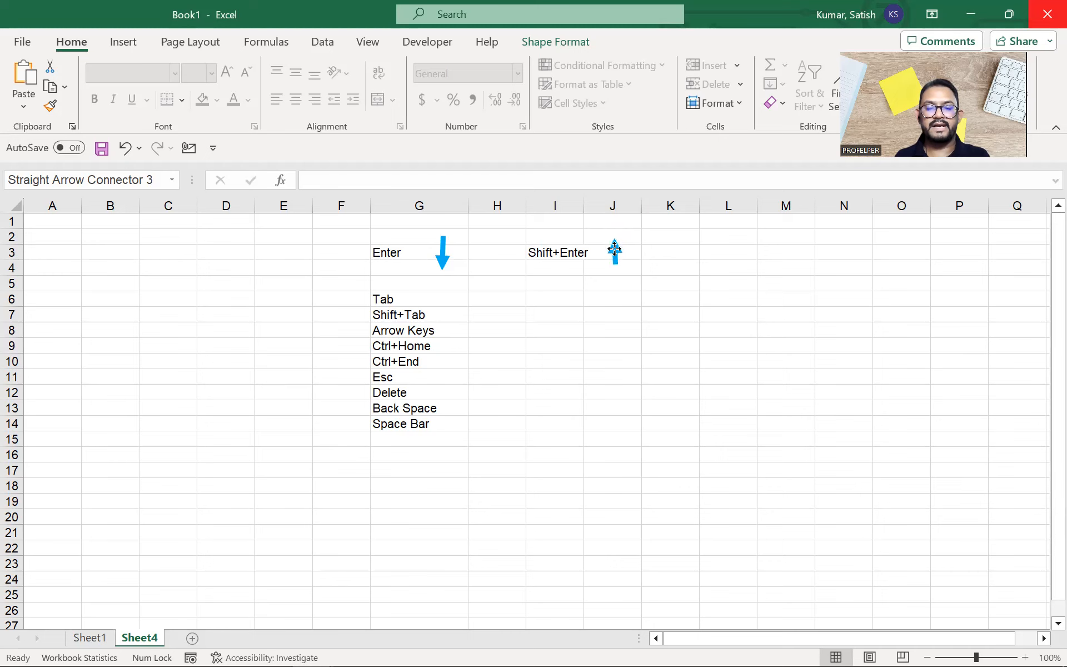
{"action": "left_click", "coordinate": [655, 456]}
Step: Step up and down through the key list in columns G and I with the arrow keys
{"action": "left_click", "coordinate": [424, 424]}
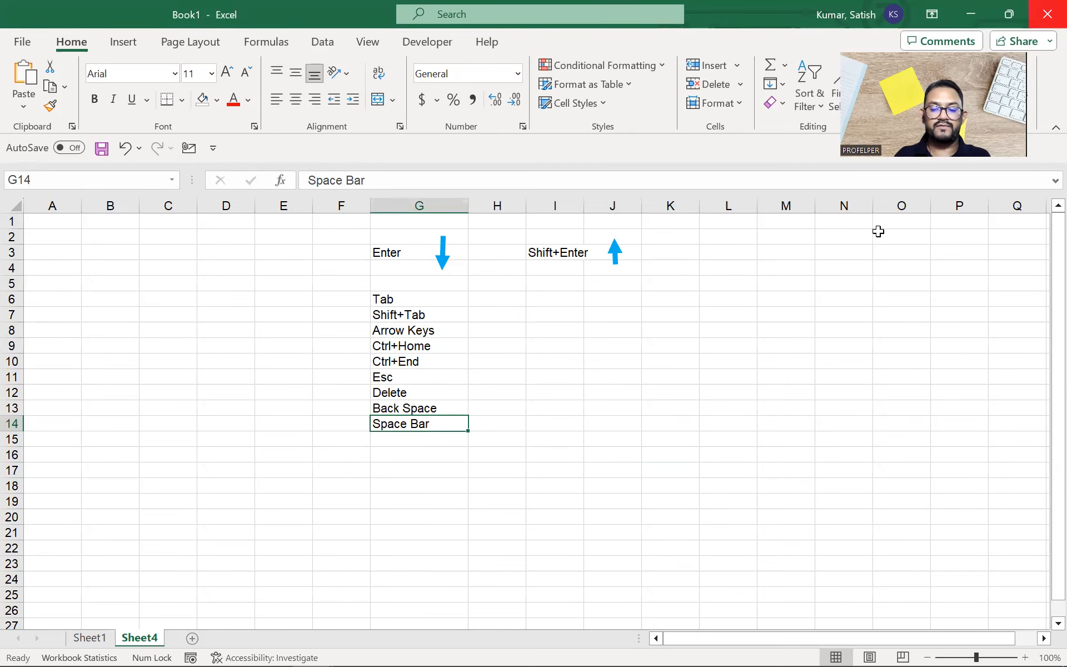
{"action": "key", "text": "Up"}
{"action": "key", "text": "Up"}
{"action": "key", "text": "Up"}
{"action": "key", "text": "Up"}
{"action": "key", "text": "Up"}
{"action": "key", "text": "Up"}
{"action": "key", "text": "Up"}
{"action": "key", "text": "Up"}
{"action": "key", "text": "Up"}
{"action": "key", "text": "Up"}
{"action": "key", "text": "Up"}
{"action": "key", "text": "Down"}
{"action": "key", "text": "Up"}
{"action": "key", "text": "Up"}
{"action": "key", "text": "Up"}
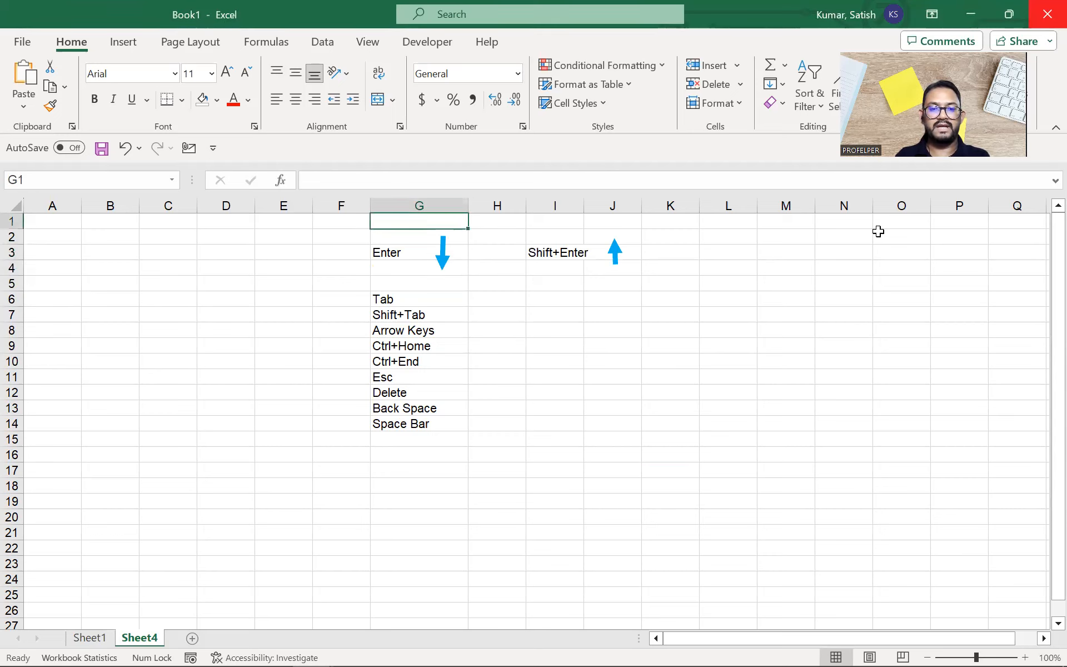
{"action": "key", "text": "Down"}
{"action": "key", "text": "Down"}
{"action": "key", "text": "Down"}
{"action": "key", "text": "Down"}
{"action": "key", "text": "Down"}
{"action": "key", "text": "Down"}
{"action": "key", "text": "Down"}
{"action": "key", "text": "Down"}
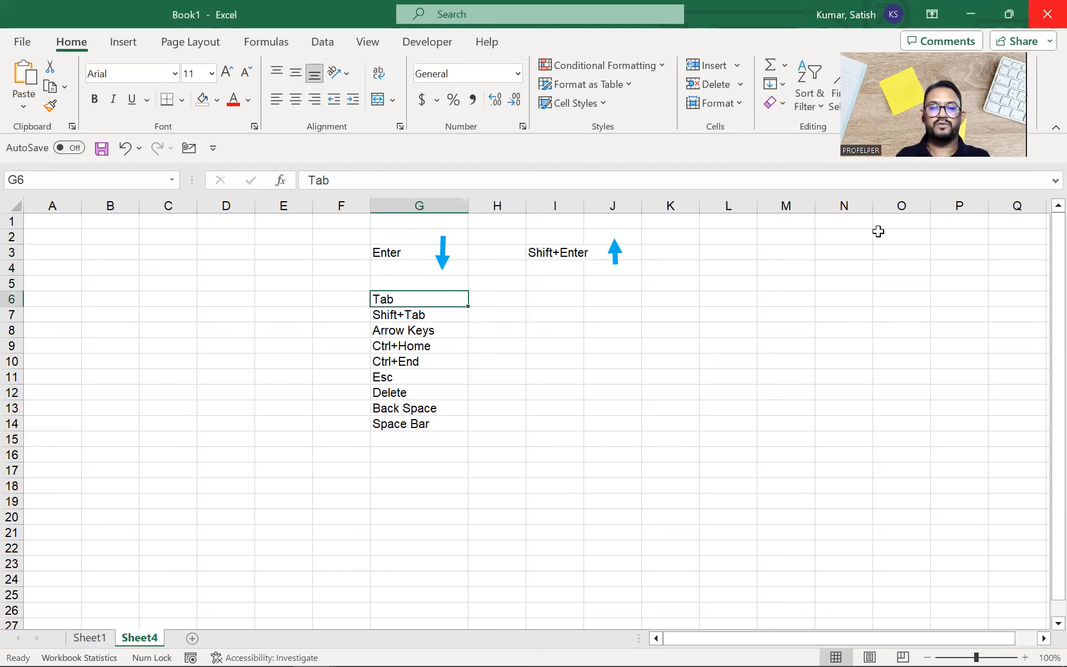
{"action": "key", "text": "Down"}
{"action": "key", "text": "Down"}
{"action": "key", "text": "Right"}
{"action": "key", "text": "Right"}
{"action": "key", "text": "Up"}
{"action": "key", "text": "Up"}
{"action": "key", "text": "Up"}
{"action": "key", "text": "Up"}
{"action": "key", "text": "Up"}
{"action": "key", "text": "Up"}
{"action": "key", "text": "Up"}
{"action": "key", "text": "Up"}
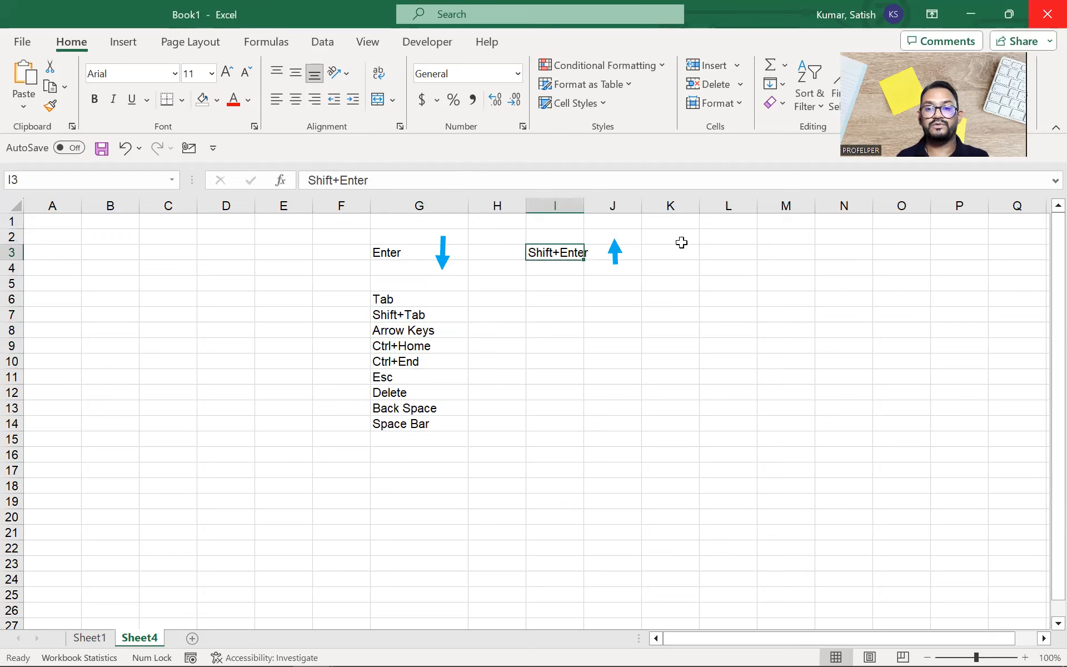
{"action": "left_click", "coordinate": [412, 253]}
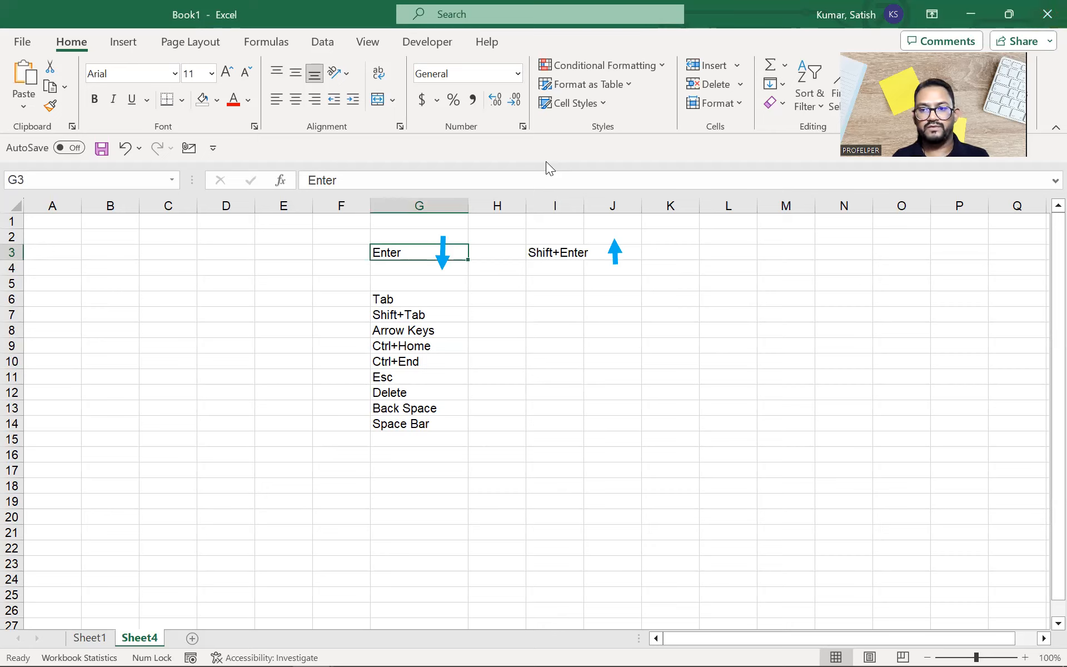
{"action": "key", "text": "Return"}
{"action": "key", "text": "Return"}
{"action": "key", "text": "Return"}
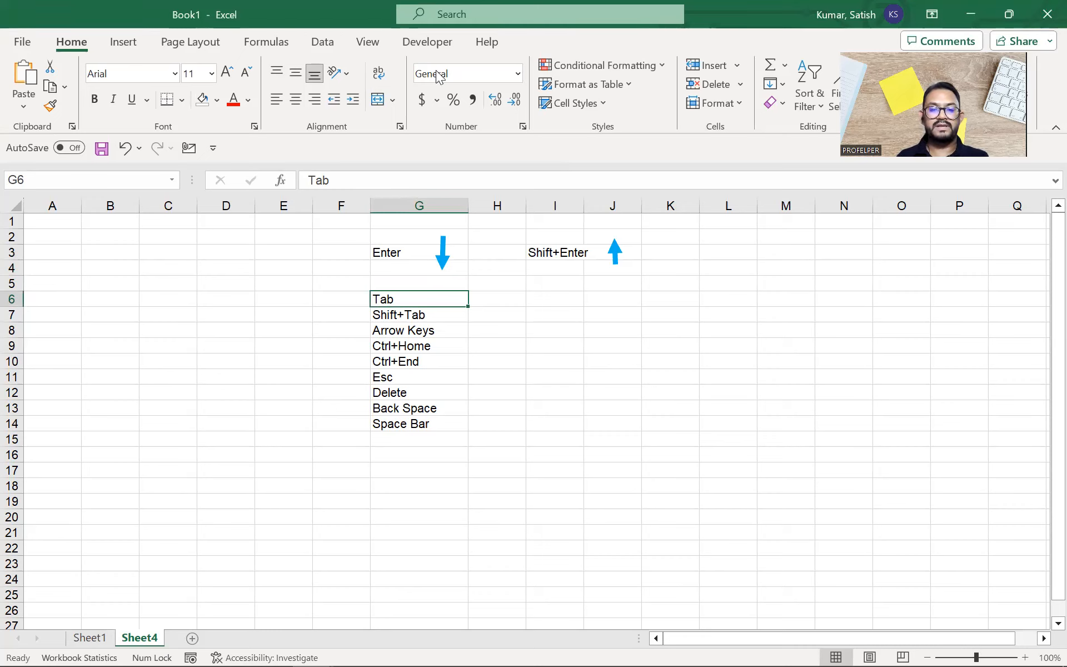
{"action": "left_click", "coordinate": [442, 261]}
Step: Add a right-pointing arrow beside Tab and test Tab stepping across rows 7 and 10
{"action": "left_click_drag", "start_coordinate": [443, 265], "coordinate": [490, 299]}
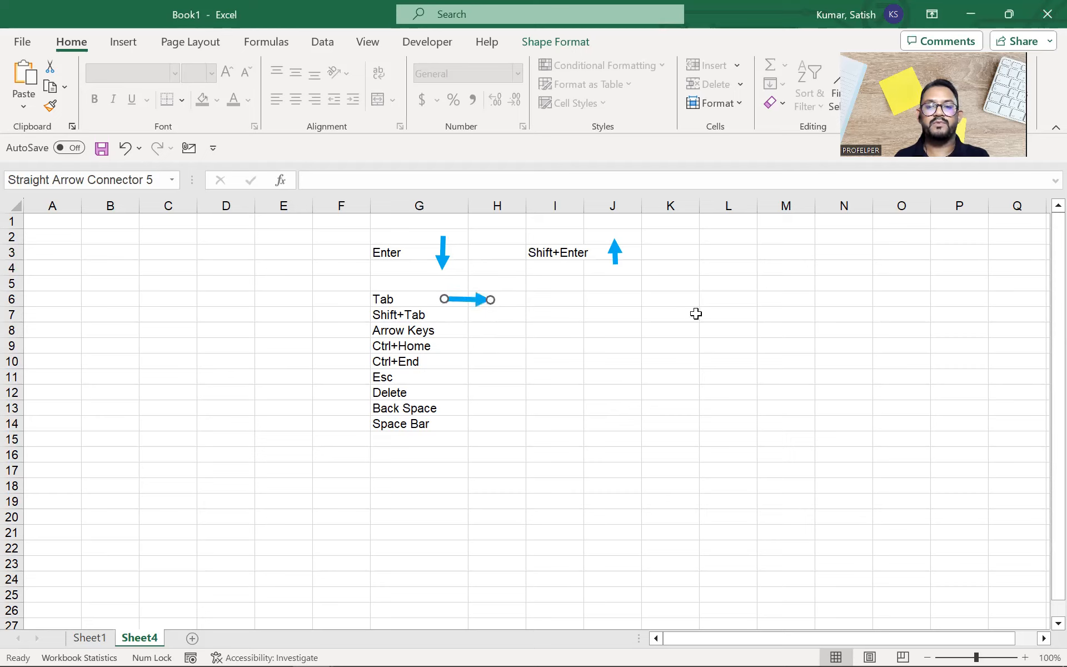
{"action": "left_click", "coordinate": [720, 312]}
{"action": "key", "text": "Tab"}
{"action": "key", "text": "Tab"}
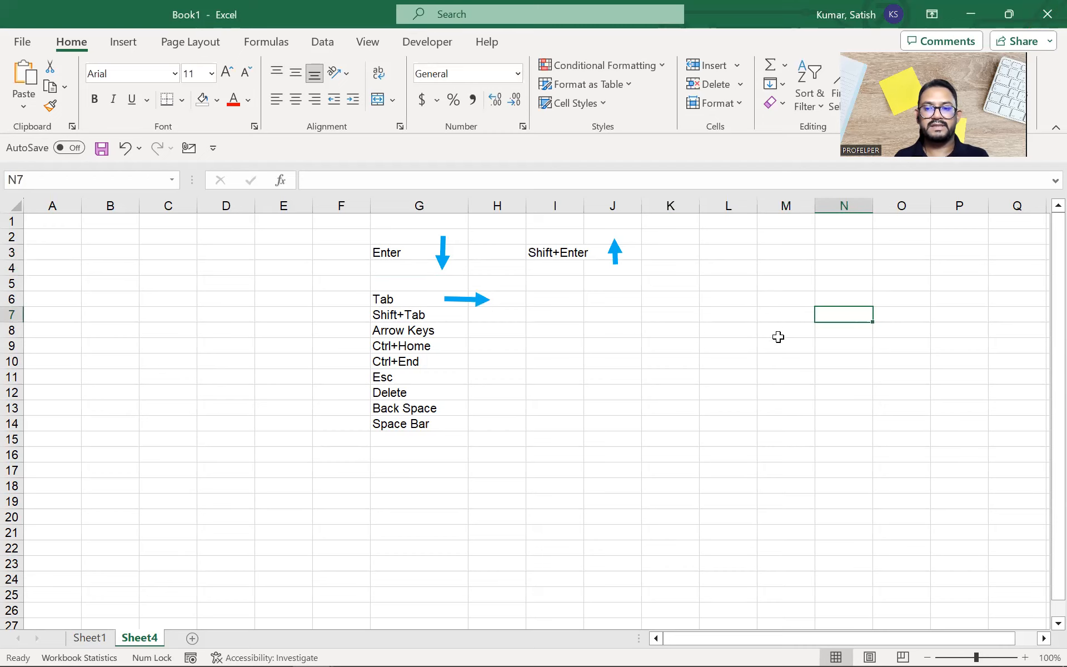
{"action": "left_click", "coordinate": [572, 358]}
{"action": "key", "text": "Tab"}
{"action": "key", "text": "Tab"}
{"action": "key", "text": "Tab"}
{"action": "key", "text": "Tab"}
{"action": "key", "text": "Tab"}
{"action": "key", "text": "Tab"}
{"action": "key", "text": "Tab"}
{"action": "key", "text": "Tab"}
{"action": "key", "text": "Tab"}
{"action": "key", "text": "Tab"}
{"action": "key", "text": "Tab"}
{"action": "key", "text": "Tab"}
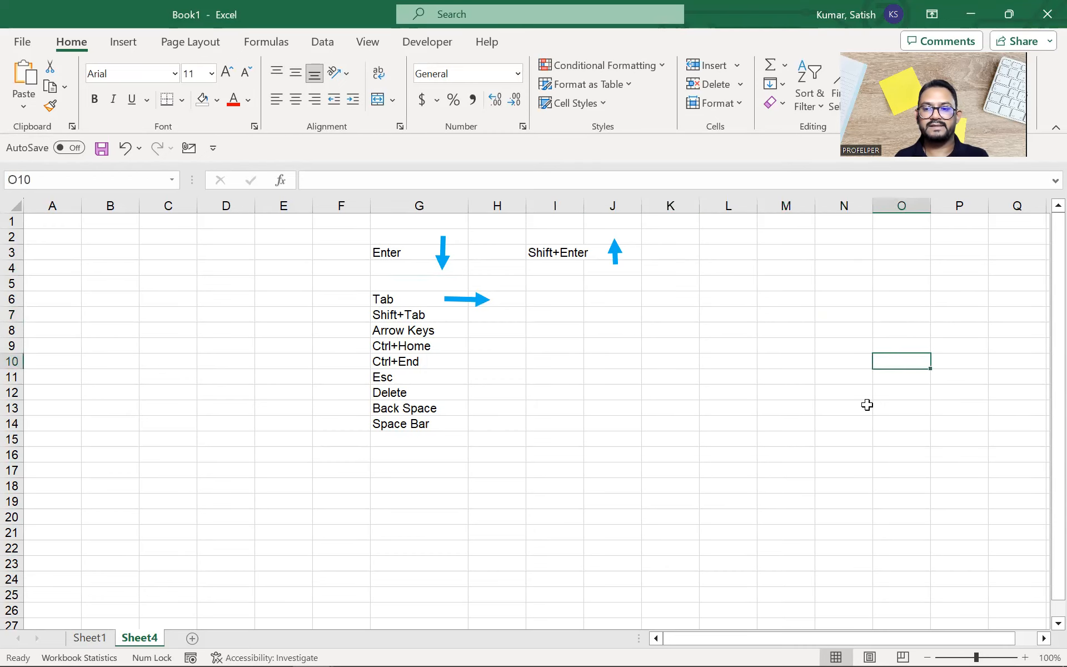
{"action": "key", "text": "Tab"}
{"action": "key", "text": "Tab"}
{"action": "key", "text": "Tab"}
{"action": "key", "text": "Tab"}
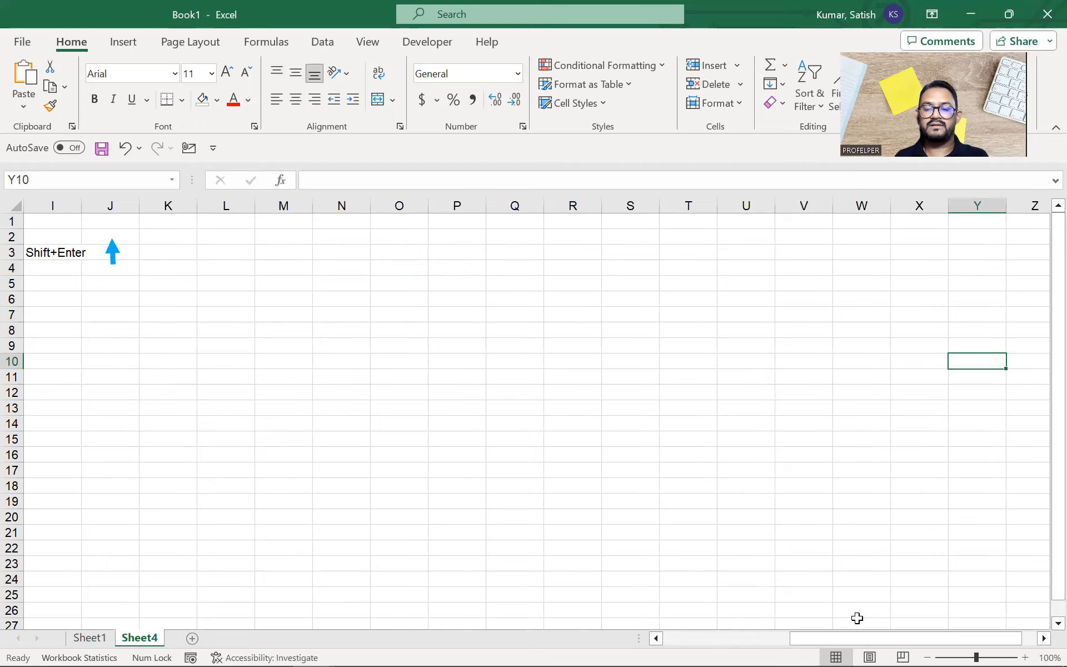
{"action": "left_click_drag", "start_coordinate": [858, 638], "coordinate": [637, 646]}
{"action": "left_click", "coordinate": [497, 356]}
{"action": "key", "text": "Tab"}
{"action": "left_click", "coordinate": [601, 333]}
{"action": "left_click", "coordinate": [554, 317]}
Step: Enter 'Shift+Tab' in cell I6
{"action": "key", "text": "Up"}
{"action": "type", "text": "Shift+"}
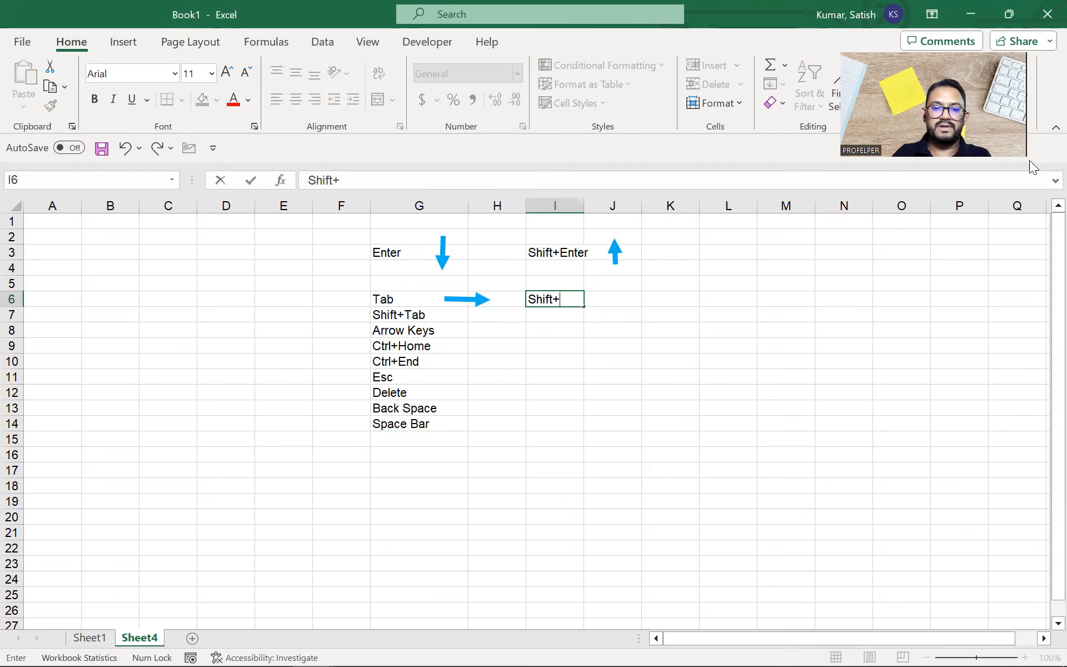
{"action": "type", "text": "Tab"}
{"action": "key", "text": "Return"}
{"action": "key", "text": "Up"}
{"action": "key", "text": "Right"}
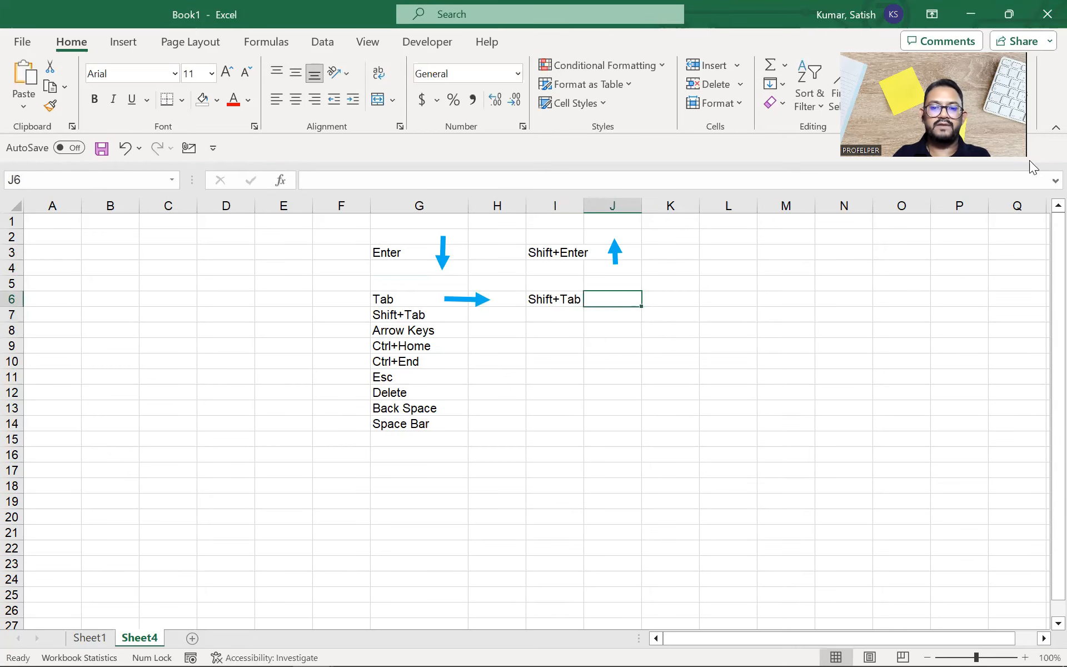
Step: Copy the Tab arrow beside Shift+Tab in row 6
{"action": "left_click", "coordinate": [482, 305]}
{"action": "key", "text": "ctrl+d"}
{"action": "left_click_drag", "start_coordinate": [488, 312], "coordinate": [635, 300]}
{"action": "left_click", "coordinate": [687, 358]}
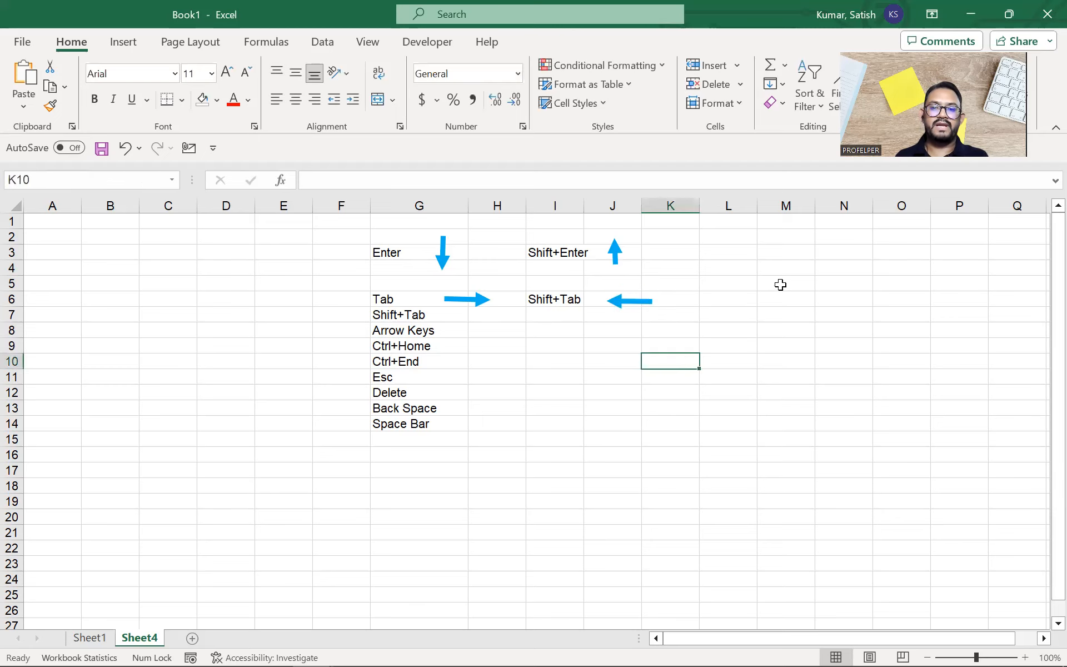
Step: Test Shift+Tab and Tab moving left and right along row 6
{"action": "left_click", "coordinate": [808, 294]}
{"action": "key", "text": "shift+Tab"}
{"action": "key", "text": "shift+Tab"}
{"action": "key", "text": "shift+Tab"}
{"action": "key", "text": "shift+Tab"}
{"action": "key", "text": "shift+Tab"}
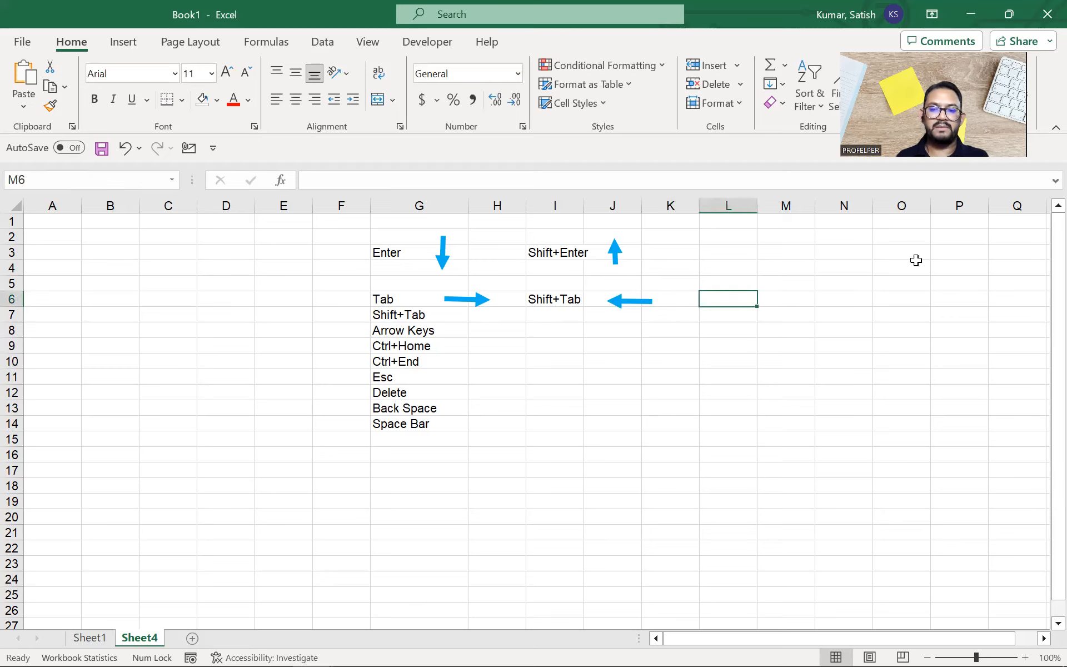
{"action": "key", "text": "shift+Tab"}
{"action": "key", "text": "shift+Tab"}
{"action": "key", "text": "shift+Tab"}
{"action": "key", "text": "shift+Tab"}
{"action": "key", "text": "shift+Tab"}
{"action": "key", "text": "shift+Tab"}
{"action": "key", "text": "shift+Tab"}
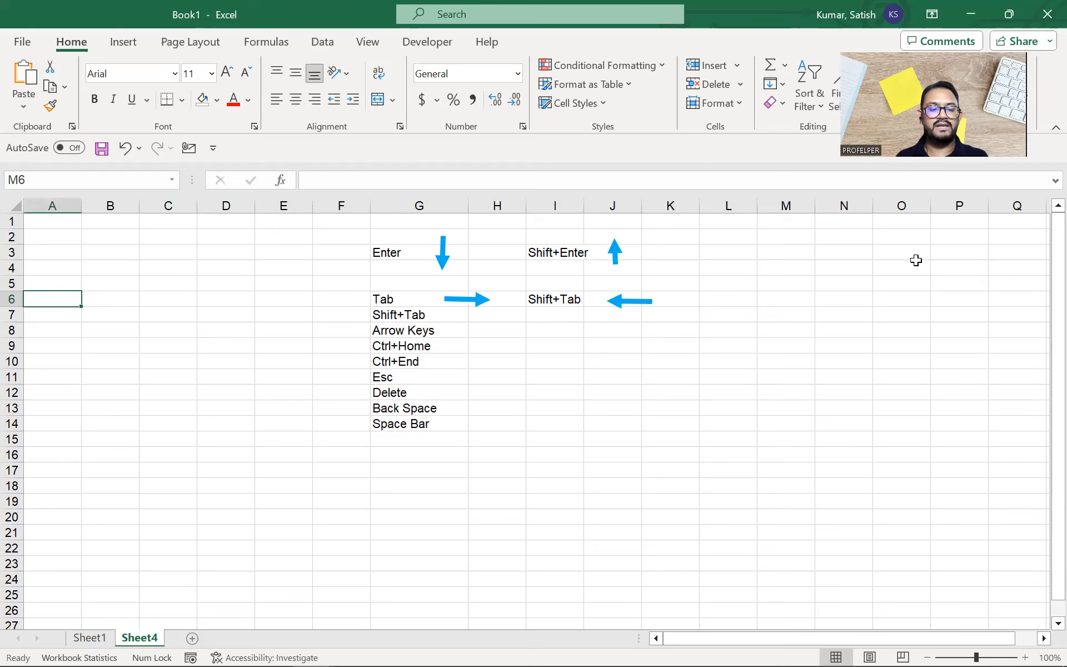
{"action": "key", "text": "Tab"}
{"action": "key", "text": "Tab"}
{"action": "key", "text": "Tab"}
{"action": "key", "text": "Tab"}
{"action": "key", "text": "Tab"}
{"action": "key", "text": "Tab"}
{"action": "key", "text": "Tab"}
{"action": "key", "text": "Tab"}
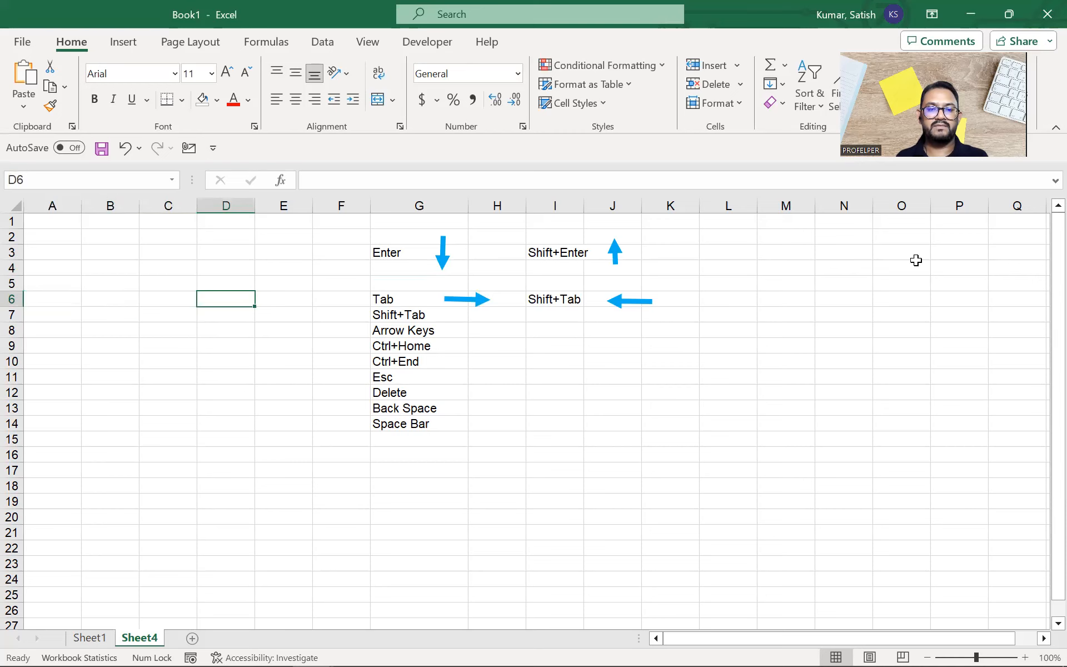
{"action": "key", "text": "Tab"}
{"action": "key", "text": "Tab"}
{"action": "key", "text": "Tab"}
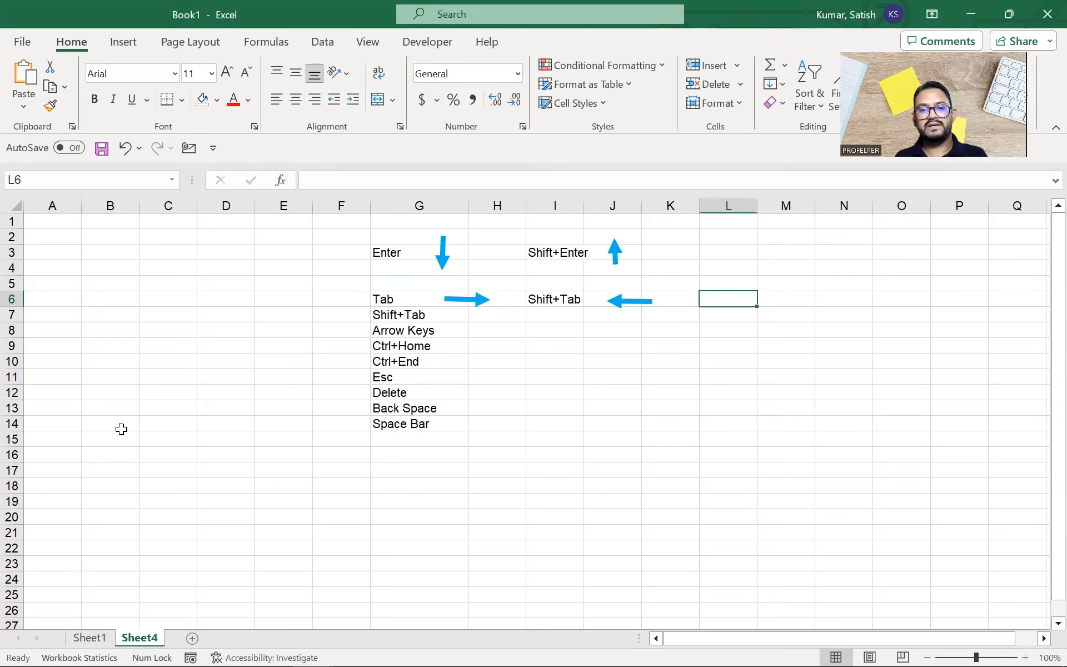
Step: Clear the duplicate Shift+Tab entry from G7
{"action": "left_click_drag", "start_coordinate": [415, 317], "coordinate": [420, 422]}
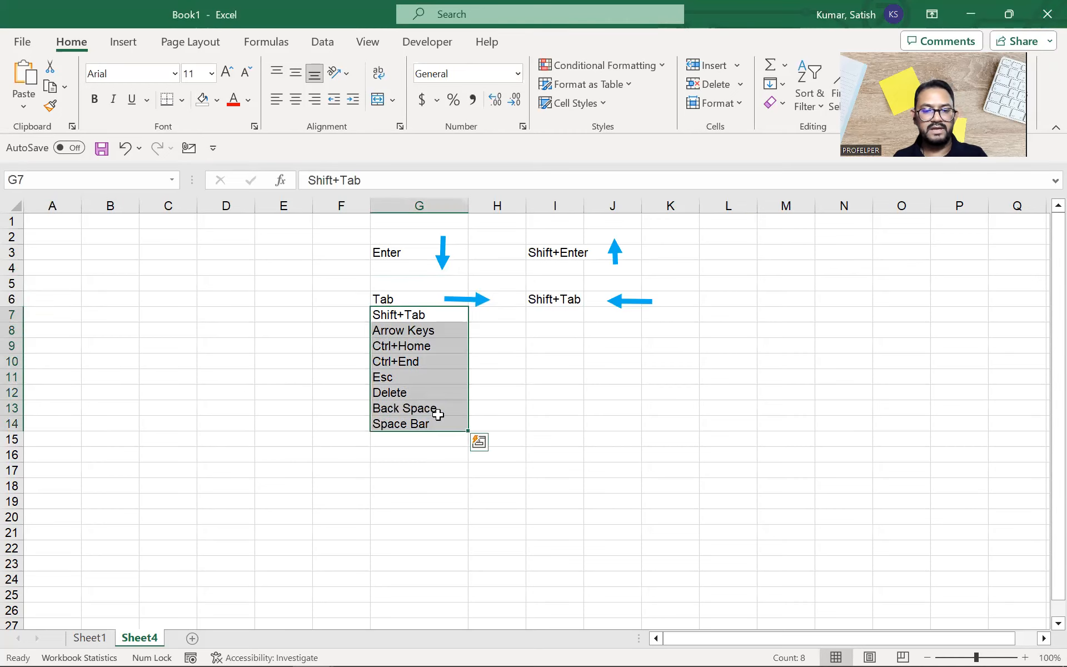
{"action": "left_click", "coordinate": [434, 315]}
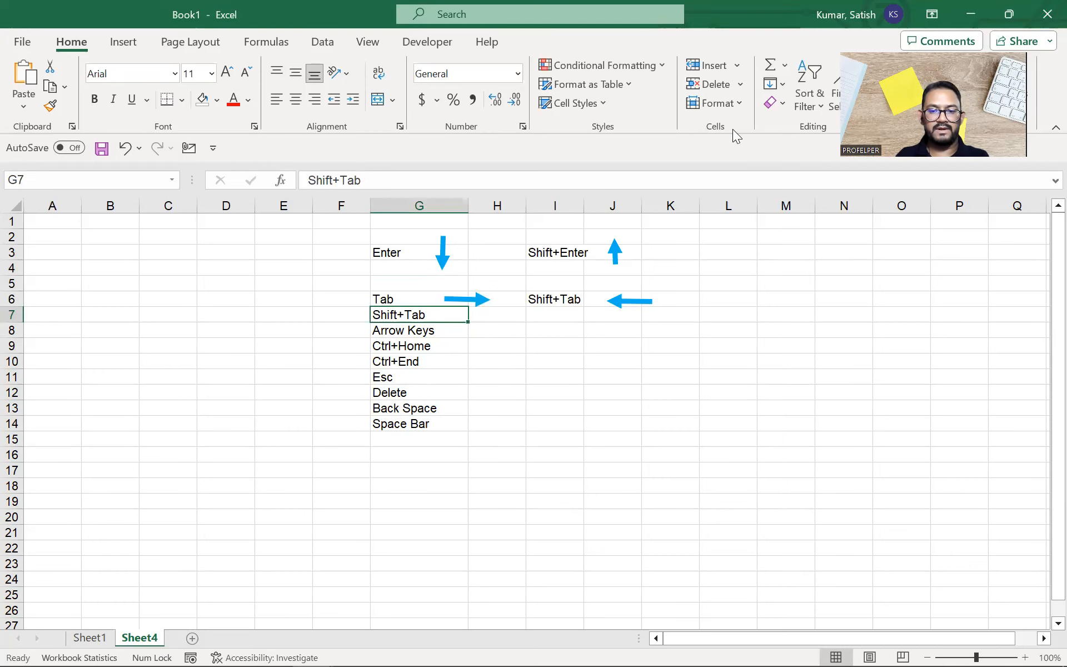
{"action": "key", "text": "Delete"}
{"action": "key", "text": "Down"}
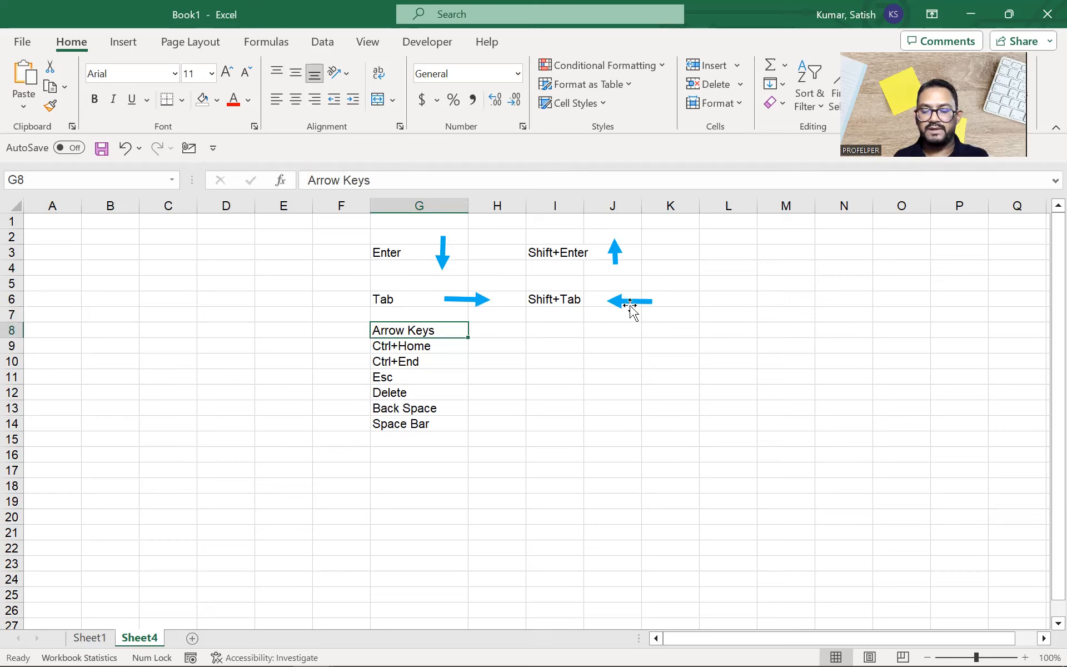
Step: Copy the up arrow down near K11 to start the arrow cross
{"action": "left_click", "coordinate": [718, 377]}
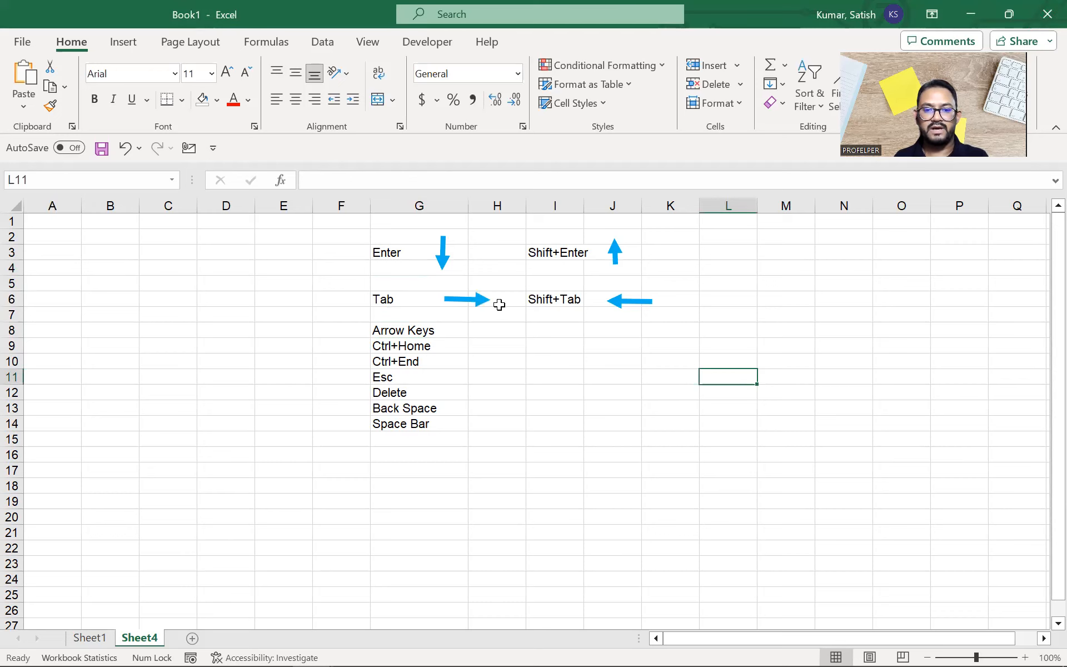
{"action": "left_click", "coordinate": [484, 301]}
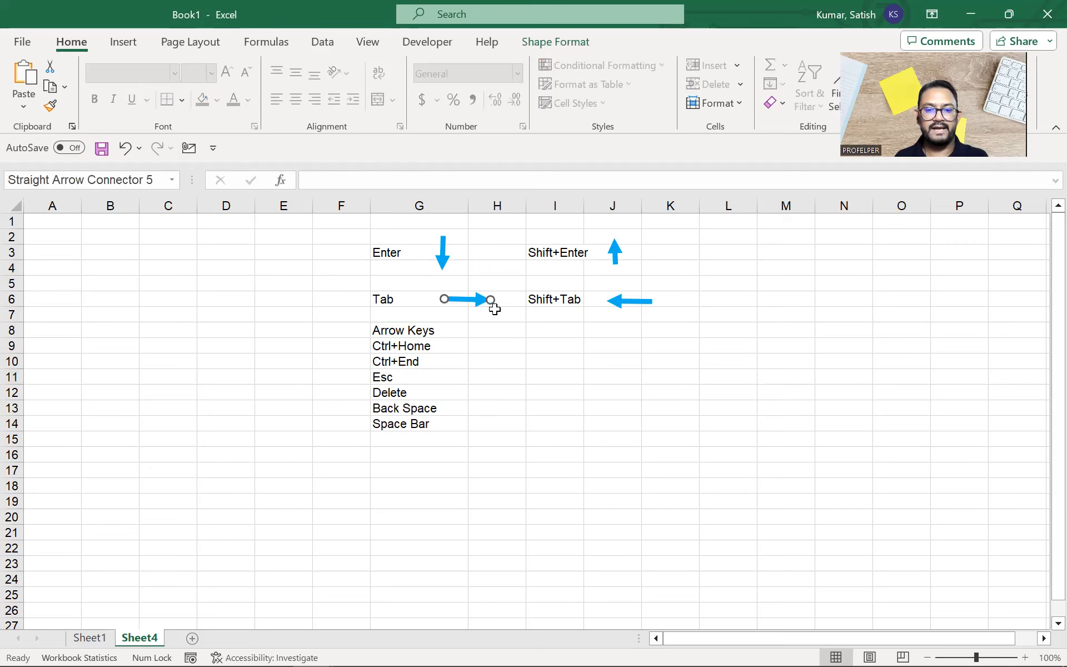
{"action": "left_click_drag", "start_coordinate": [490, 307], "coordinate": [665, 365]}
{"action": "left_click", "coordinate": [636, 301]}
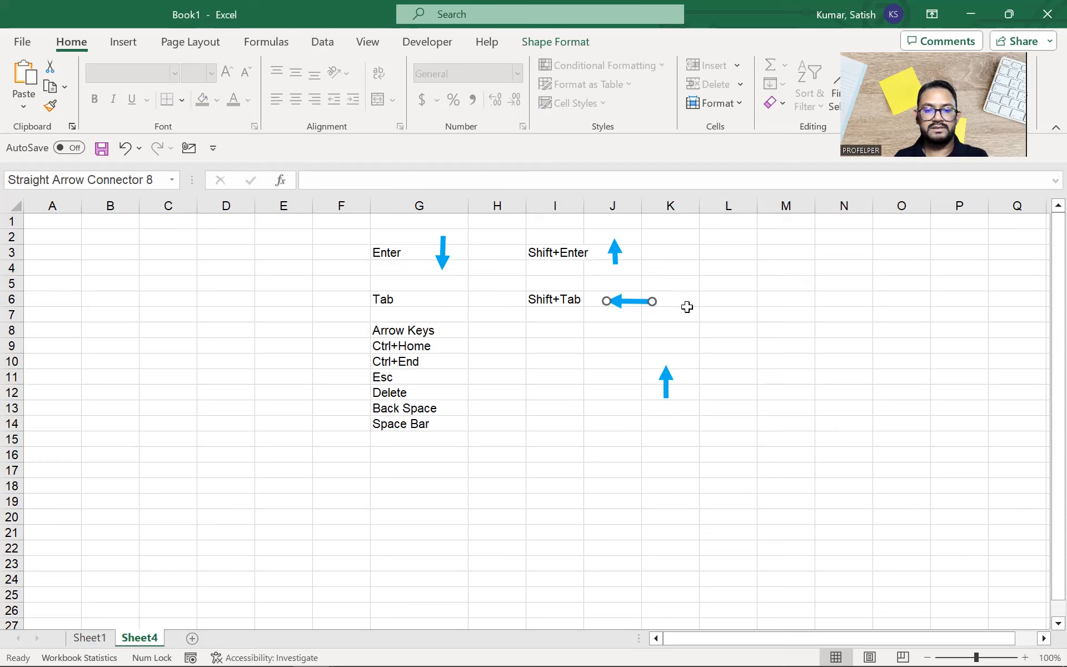
{"action": "key", "text": "ctrl+z"}
{"action": "key", "text": "ctrl+z"}
{"action": "left_click", "coordinate": [617, 258]}
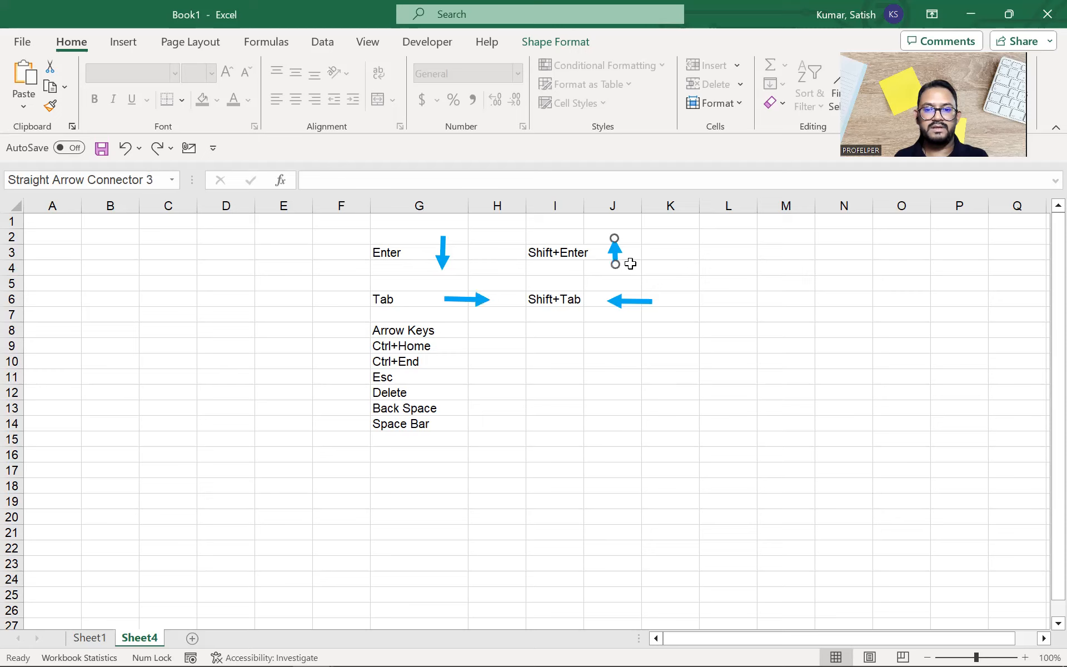
{"action": "left_click_drag", "start_coordinate": [616, 250], "coordinate": [667, 418]}
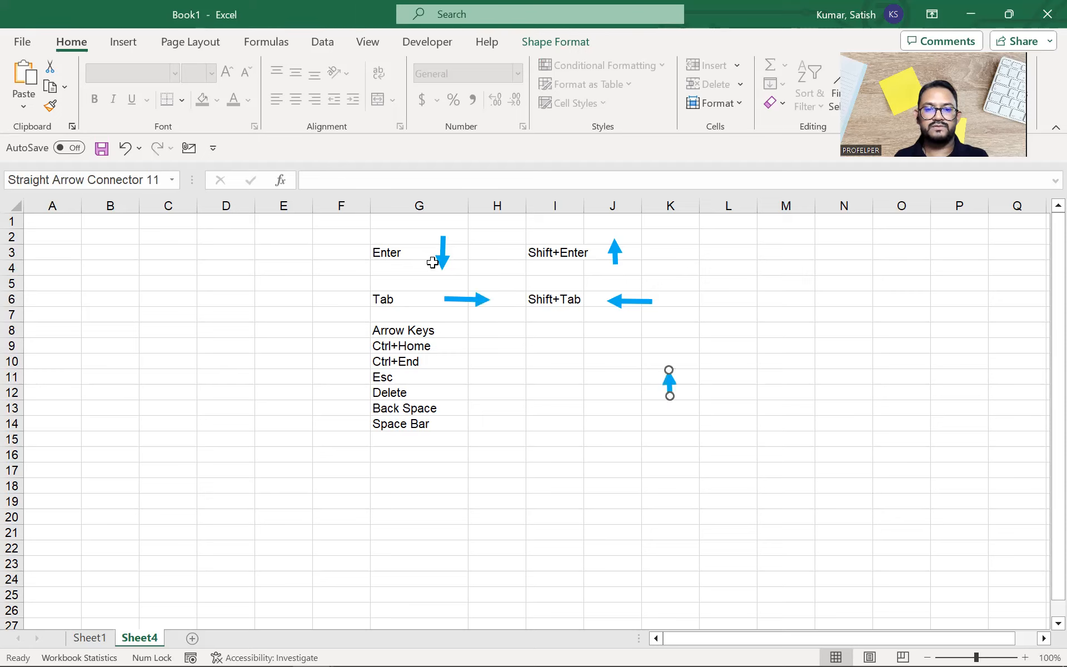
{"action": "left_click_drag", "start_coordinate": [440, 273], "coordinate": [670, 435]}
{"action": "key", "text": "ctrl+z"}
{"action": "key", "text": "Escape"}
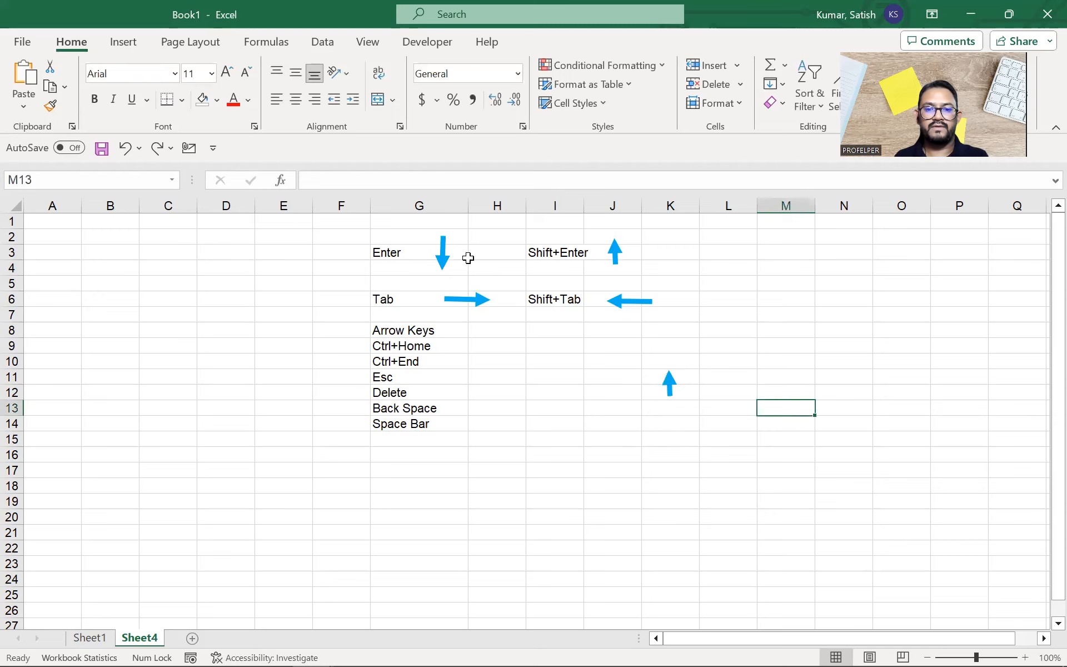
Step: Copy the down arrow below the up arrow in the cross
{"action": "left_click", "coordinate": [440, 258]}
{"action": "left_click_drag", "start_coordinate": [441, 259], "coordinate": [670, 426]}
{"action": "key", "text": "ctrl"}
{"action": "left_click_drag", "start_coordinate": [626, 301], "coordinate": [616, 365]}
{"action": "key", "text": "ctrl+z"}
{"action": "key", "text": "Escape"}
Step: Copy the left and right arrows into row 12 to complete the cross
{"action": "left_click", "coordinate": [619, 301]}
{"action": "left_click_drag", "start_coordinate": [619, 301], "coordinate": [628, 401]}
{"action": "left_click", "coordinate": [483, 304]}
{"action": "left_click_drag", "start_coordinate": [483, 310], "coordinate": [721, 411]}
{"action": "left_click", "coordinate": [798, 359]}
{"action": "left_click", "coordinate": [703, 432]}
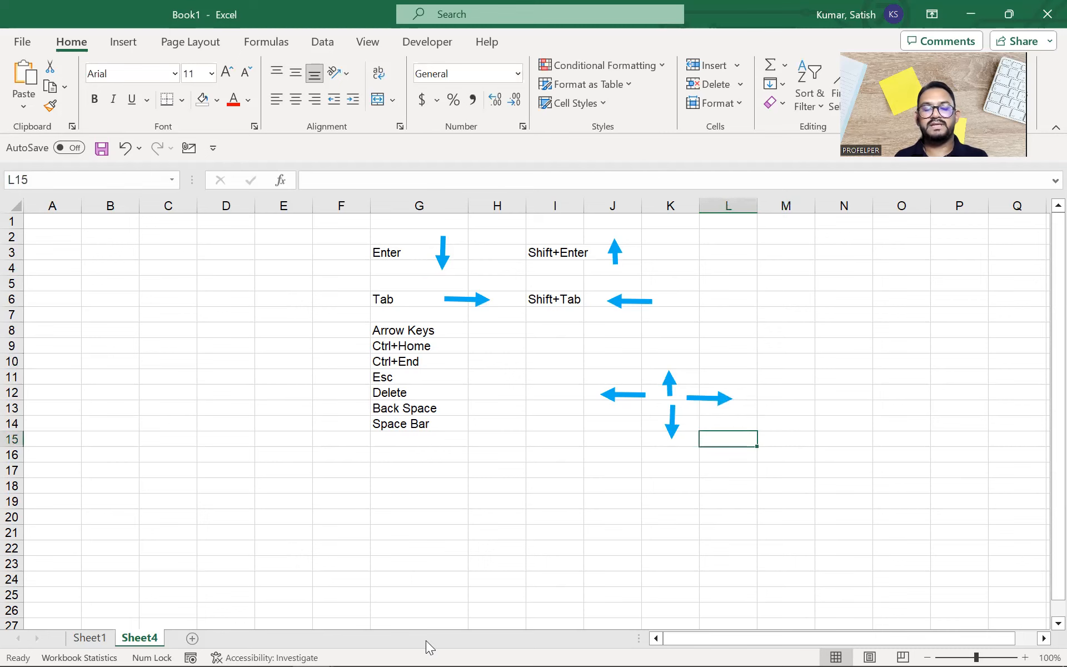
Step: Launch the On-Screen Keyboard from the taskbar and drag it to the right
{"action": "left_click", "coordinate": [258, 645]}
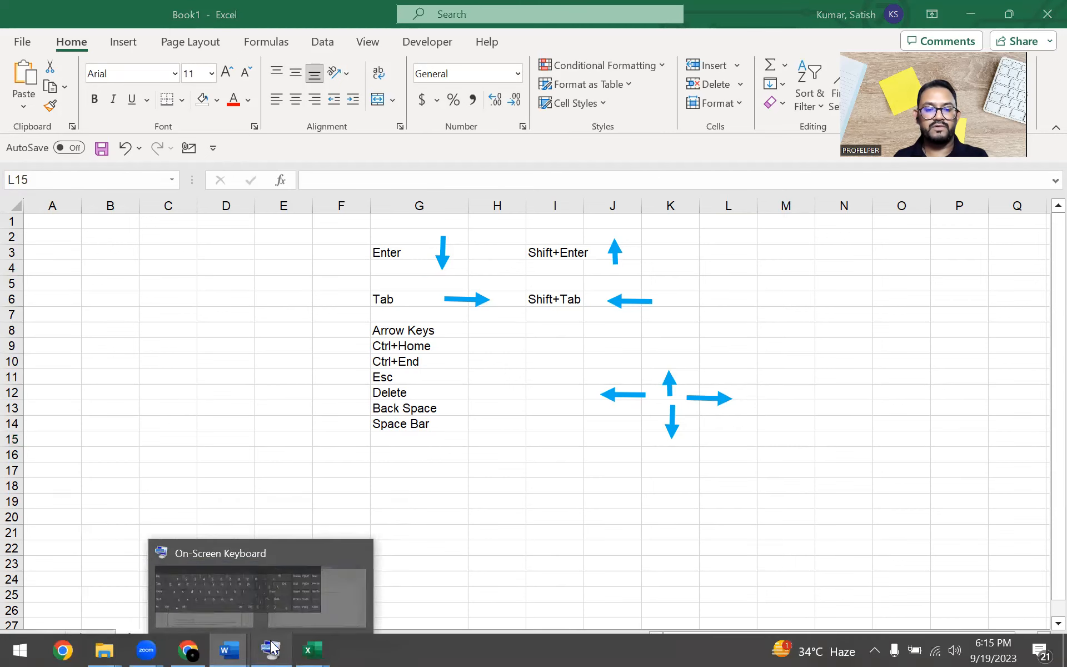
{"action": "left_click", "coordinate": [250, 583]}
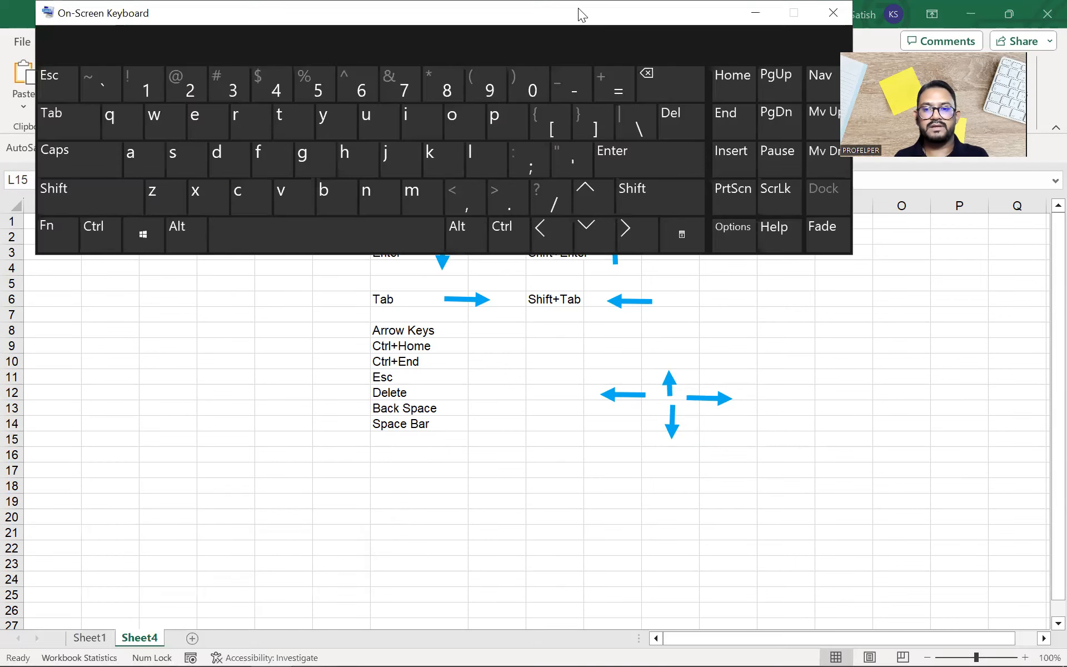
{"action": "left_click_drag", "start_coordinate": [577, 8], "coordinate": [672, 14]}
Step: Use the on-screen Up and Down arrows to move five cells up, then down to row 17
{"action": "left_click", "coordinate": [689, 198]}
{"action": "left_click", "coordinate": [689, 198]}
{"action": "left_click", "coordinate": [689, 198]}
{"action": "left_click", "coordinate": [689, 198]}
{"action": "left_click", "coordinate": [688, 198]}
{"action": "left_click", "coordinate": [689, 197]}
{"action": "left_click", "coordinate": [689, 198]}
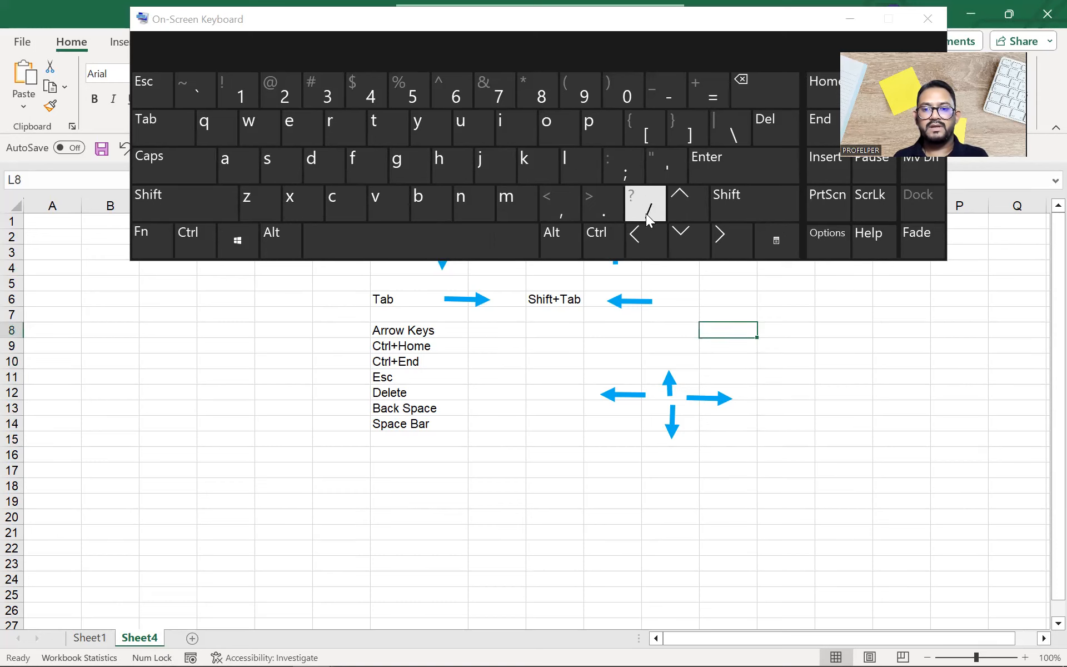
{"action": "left_click", "coordinate": [684, 240]}
{"action": "left_click", "coordinate": [684, 240]}
{"action": "left_click", "coordinate": [684, 240]}
{"action": "left_click", "coordinate": [683, 240]}
{"action": "left_click", "coordinate": [684, 240]}
{"action": "left_click", "coordinate": [683, 240]}
{"action": "left_click", "coordinate": [684, 240]}
{"action": "left_click", "coordinate": [684, 240]}
{"action": "left_click", "coordinate": [684, 240]}
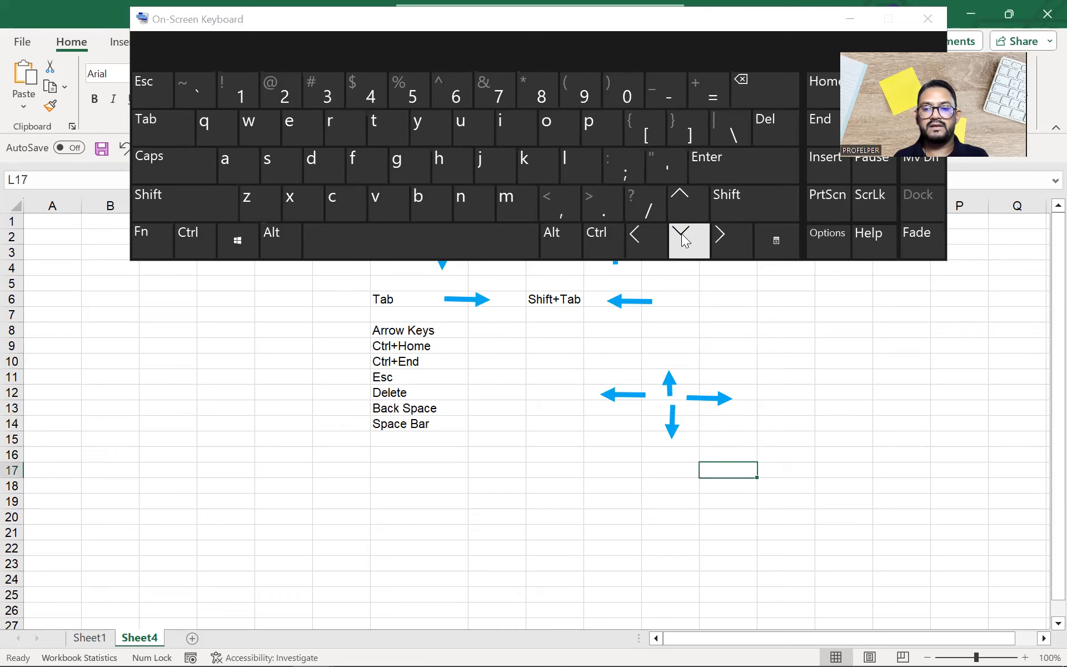
Step: Use the on-screen Left and Right arrows to move between I17 and L17, then lower the keyboard
{"action": "left_click", "coordinate": [646, 240]}
{"action": "left_click", "coordinate": [644, 244]}
{"action": "left_click", "coordinate": [644, 243]}
{"action": "left_click", "coordinate": [720, 246]}
{"action": "left_click", "coordinate": [720, 245]}
{"action": "left_click", "coordinate": [720, 245]}
{"action": "left_click", "coordinate": [644, 242]}
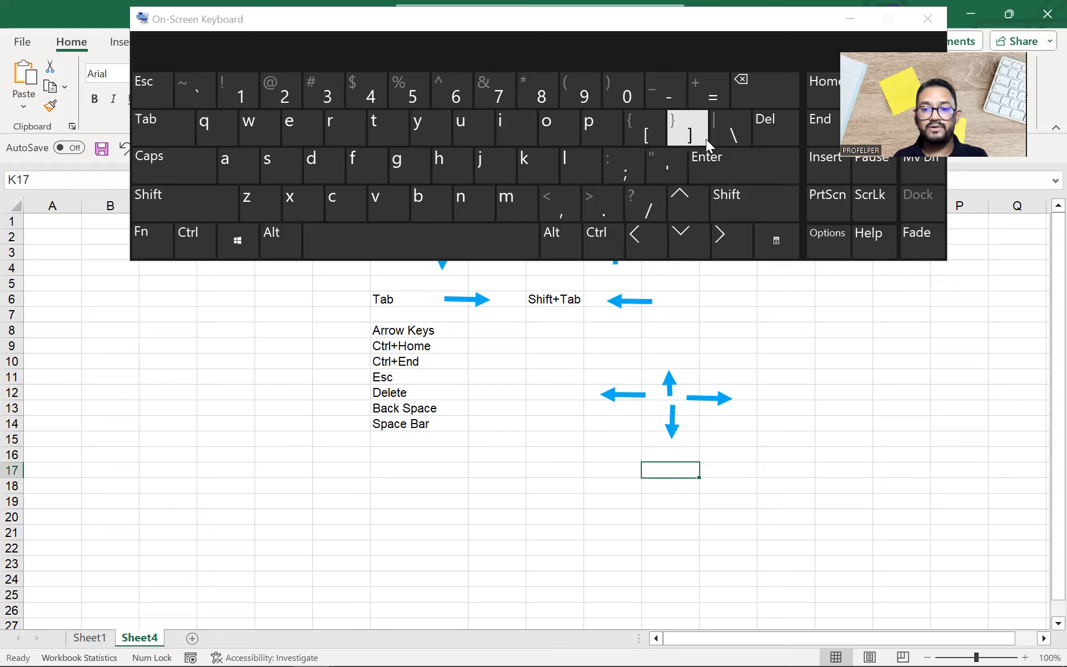
{"action": "left_click_drag", "start_coordinate": [745, 23], "coordinate": [773, 59]}
Step: Reposition the keyboard window just below the ribbon, with the Ctrl+Home cell G9 selected
{"action": "left_click", "coordinate": [740, 92]}
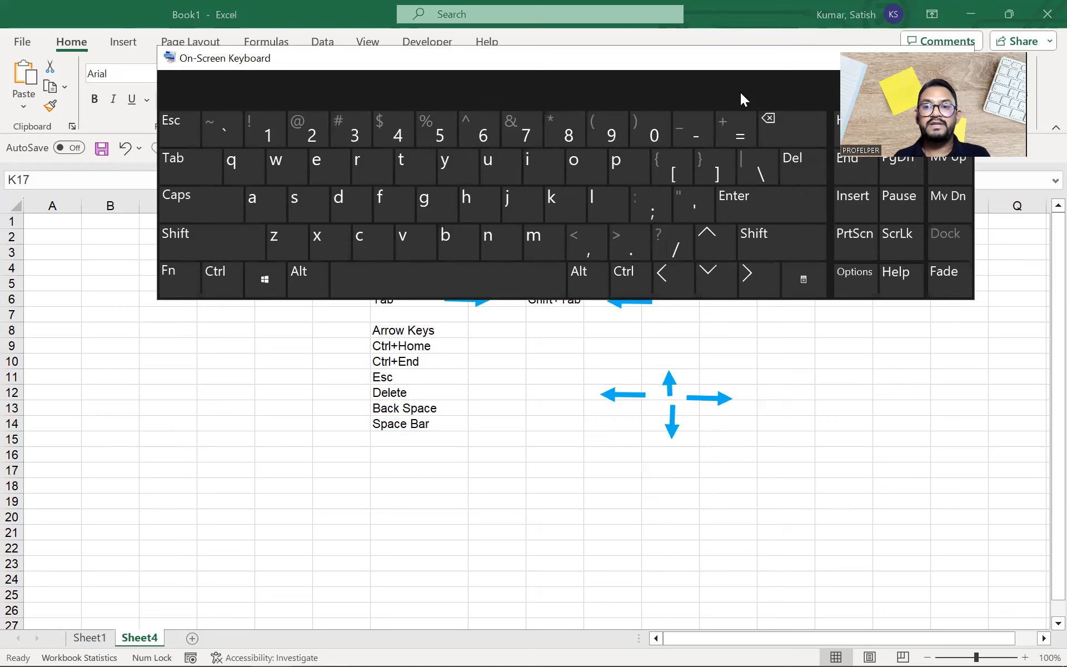
{"action": "left_click_drag", "start_coordinate": [740, 92], "coordinate": [751, 244]}
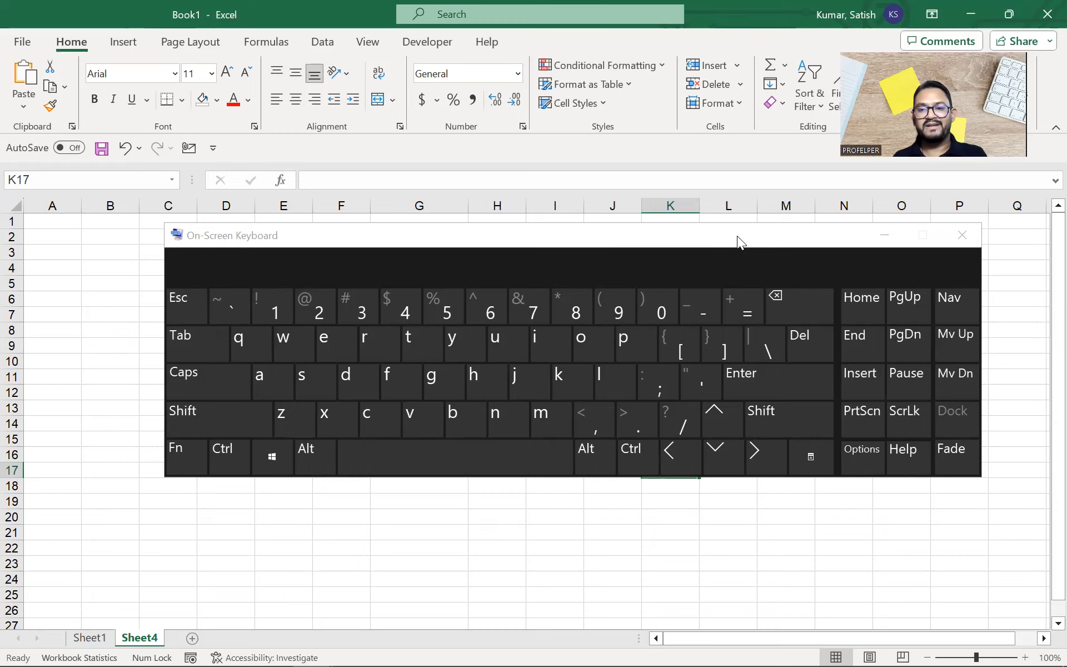
{"action": "left_click", "coordinate": [737, 235]}
{"action": "left_click_drag", "start_coordinate": [737, 225], "coordinate": [737, 169]}
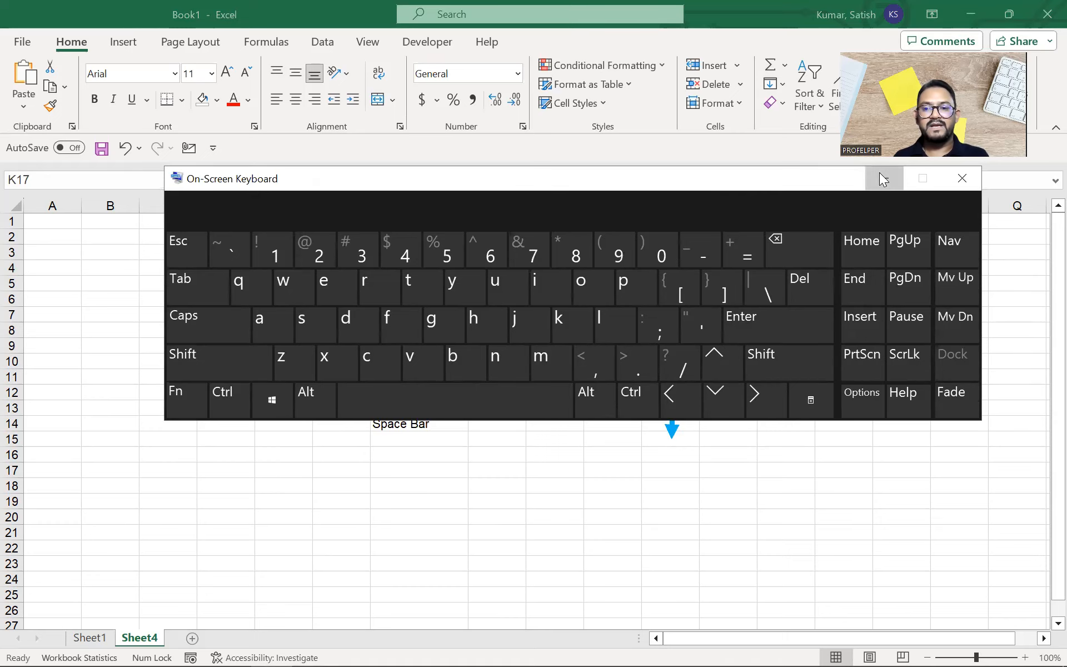
{"action": "left_click_drag", "start_coordinate": [783, 186], "coordinate": [691, 21]}
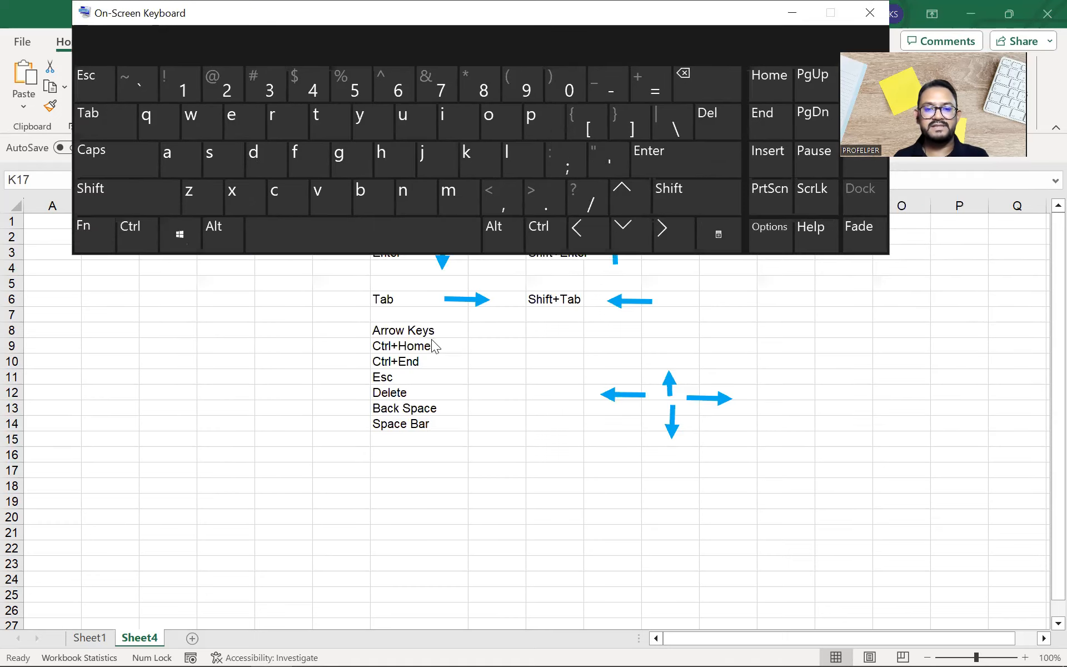
{"action": "left_click", "coordinate": [434, 349]}
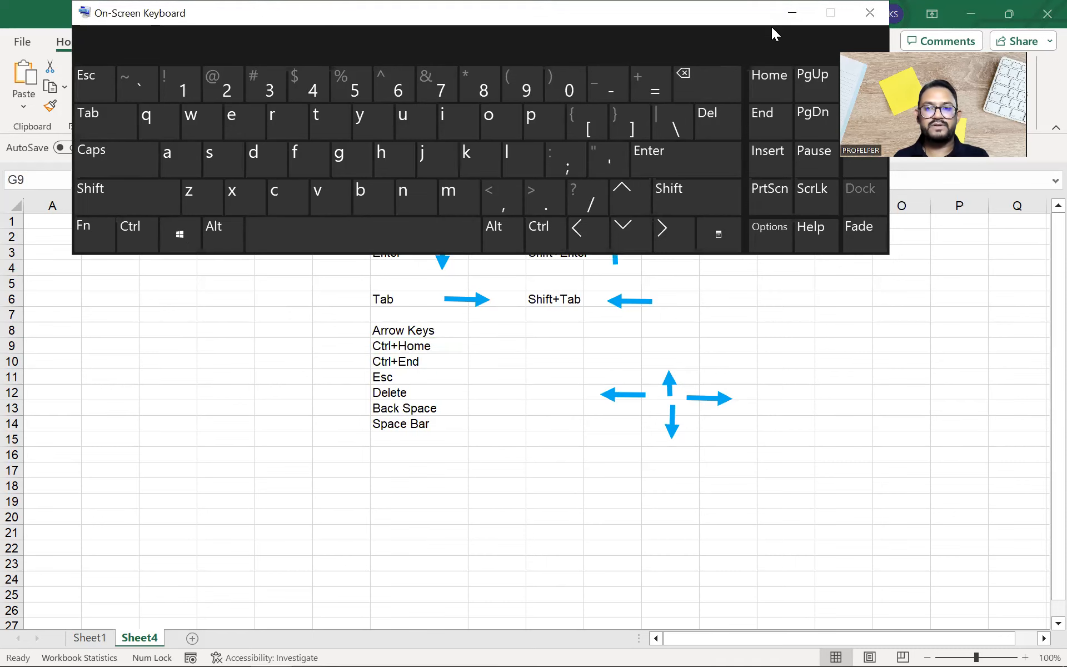
{"action": "left_click_drag", "start_coordinate": [771, 27], "coordinate": [831, 118]}
Step: Press Ctrl+Home on the on-screen keyboard to jump to A1
{"action": "left_click", "coordinate": [194, 332]}
{"action": "left_click", "coordinate": [195, 332]}
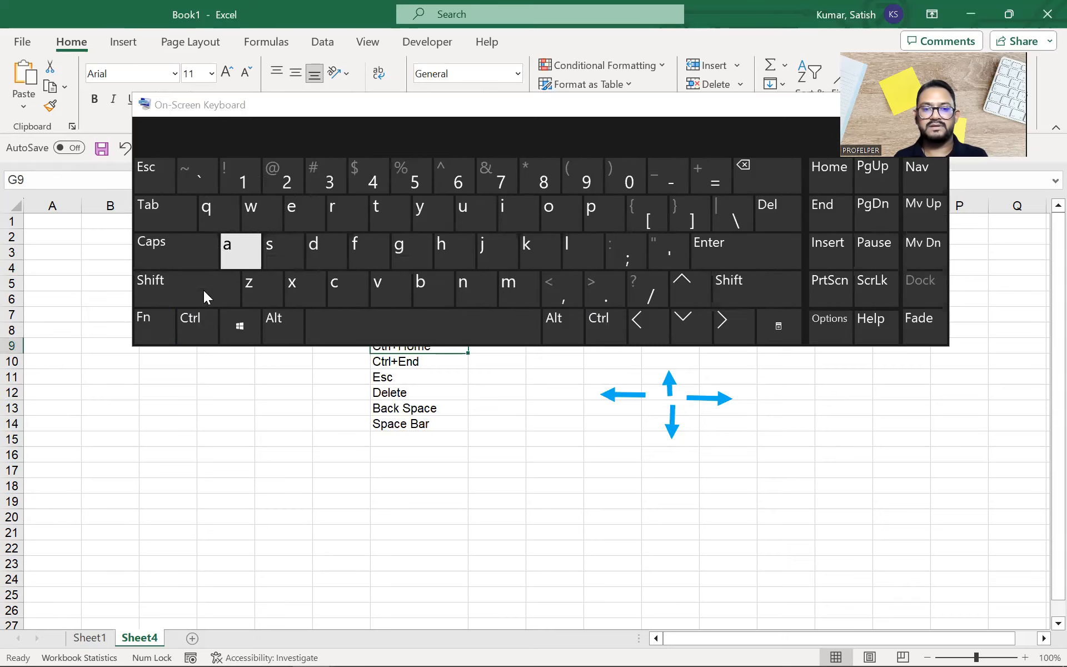
{"action": "left_click", "coordinate": [196, 328]}
{"action": "left_click", "coordinate": [822, 174]}
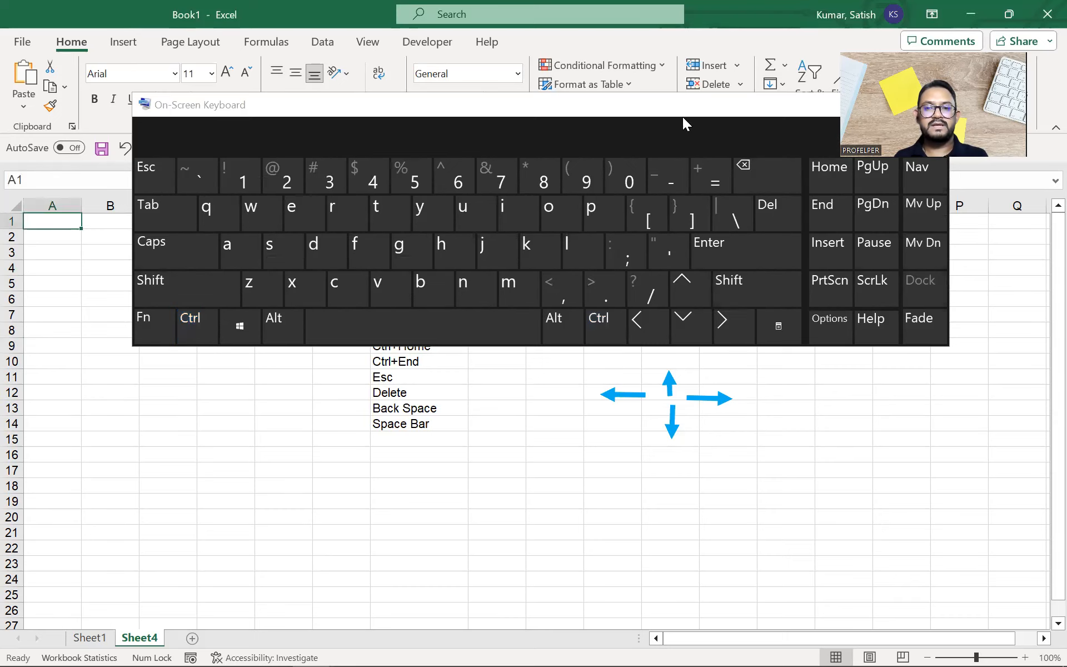
Step: Jump to the last used cell I14 with Ctrl+End, then hide the on-screen keyboard
{"action": "left_click_drag", "start_coordinate": [680, 108], "coordinate": [816, 443]}
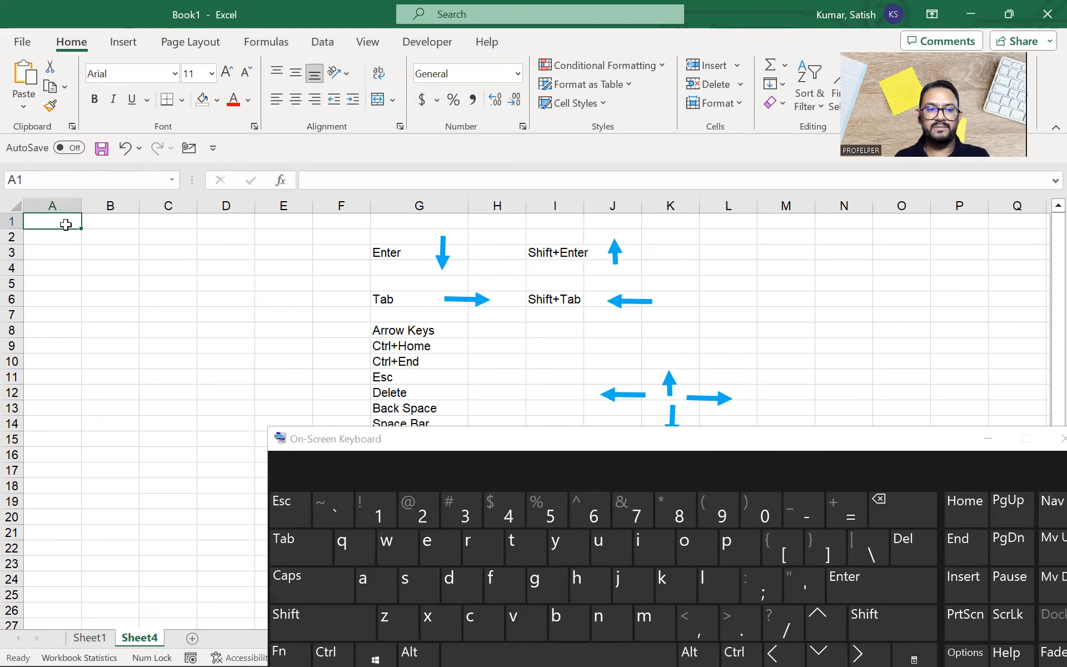
{"action": "left_click_drag", "start_coordinate": [588, 436], "coordinate": [498, 232]}
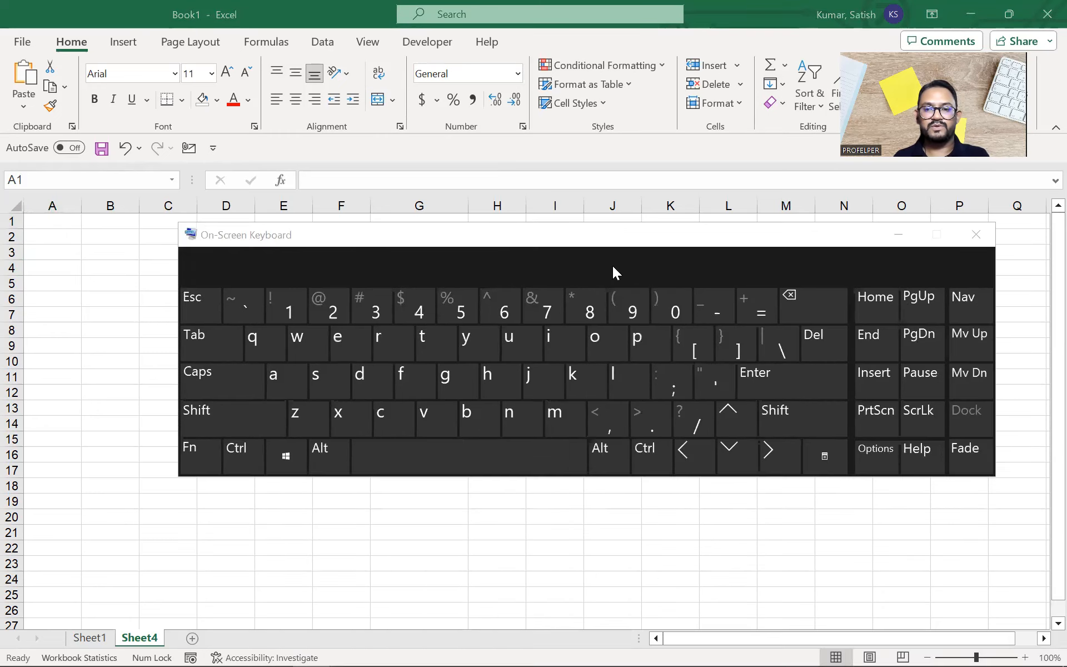
{"action": "left_click", "coordinate": [878, 342], "text": "ctrl"}
{"action": "left_click", "coordinate": [766, 245]}
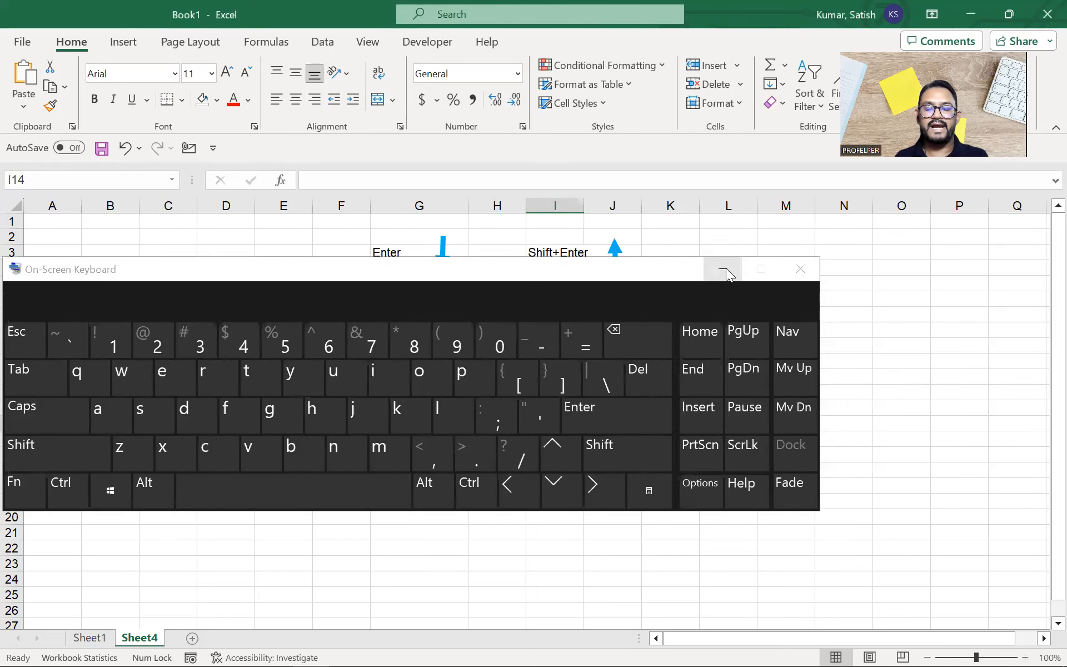
{"action": "left_click", "coordinate": [724, 268]}
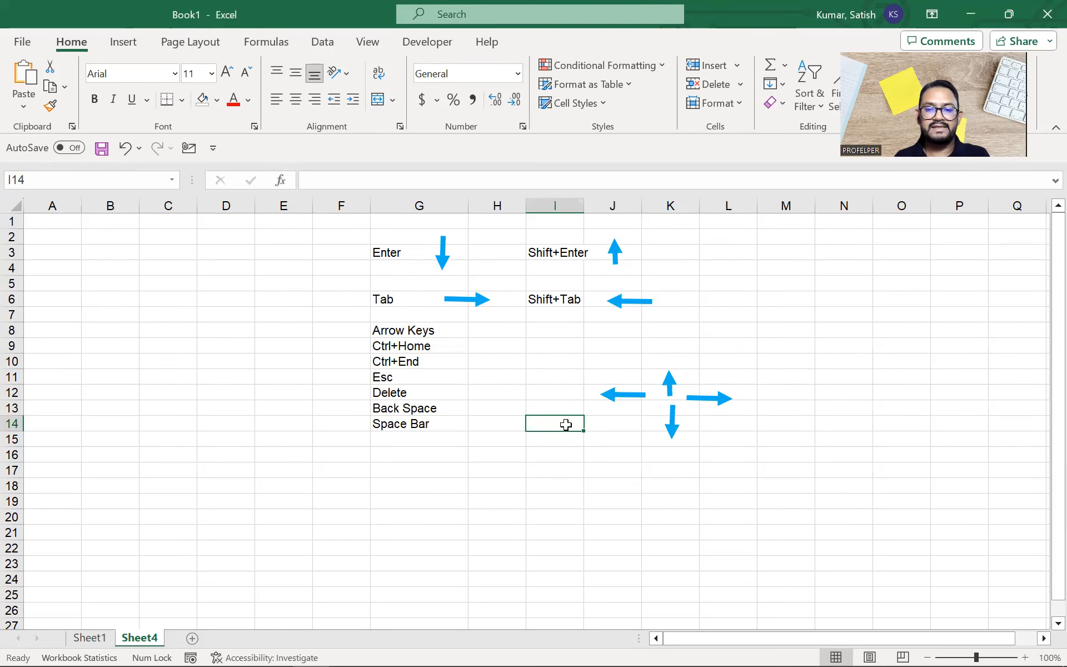
Step: Select the used range from A1 to H13, then pick cell I15
{"action": "left_click_drag", "start_coordinate": [555, 423], "coordinate": [36, 221]}
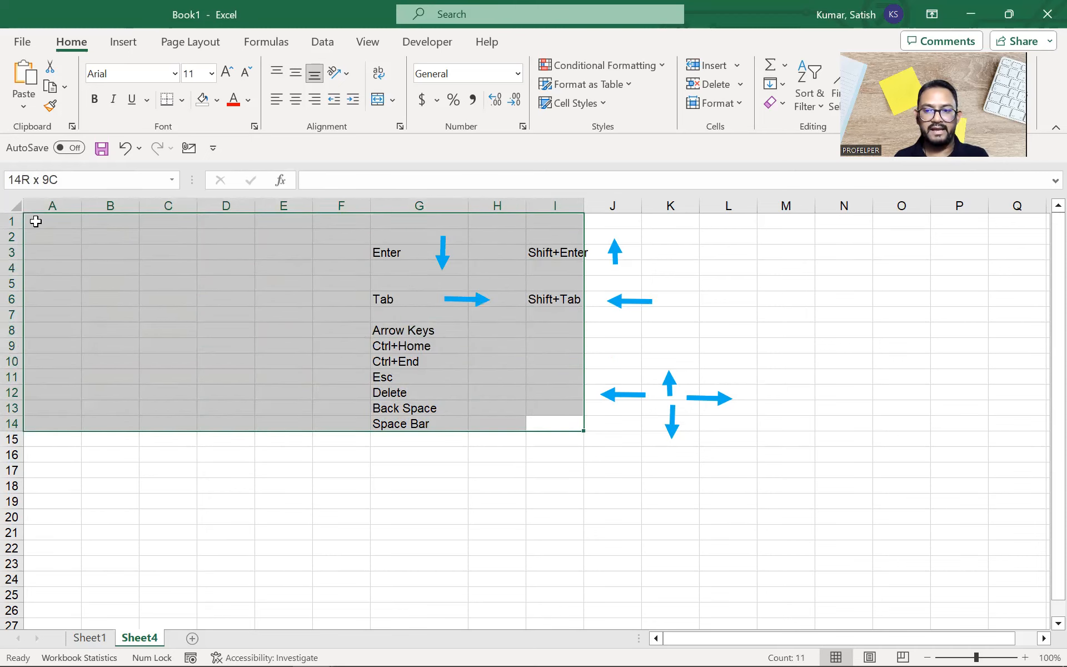
{"action": "left_click", "coordinate": [41, 222]}
{"action": "left_click_drag", "start_coordinate": [41, 222], "coordinate": [489, 411]}
{"action": "left_click", "coordinate": [552, 437]}
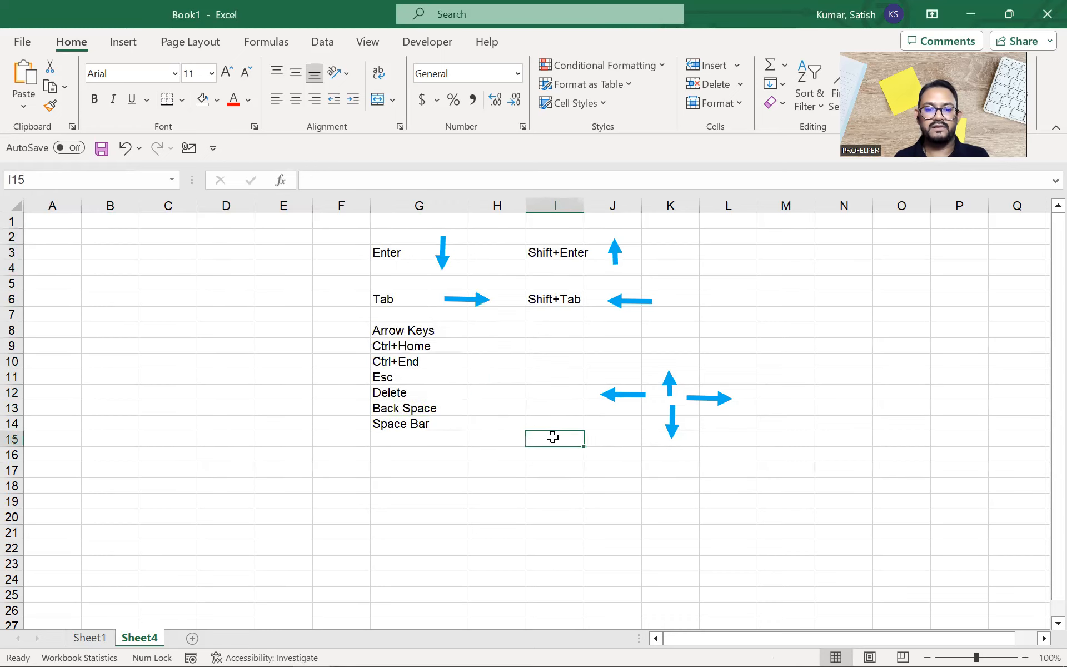
{"action": "left_click", "coordinate": [269, 286]}
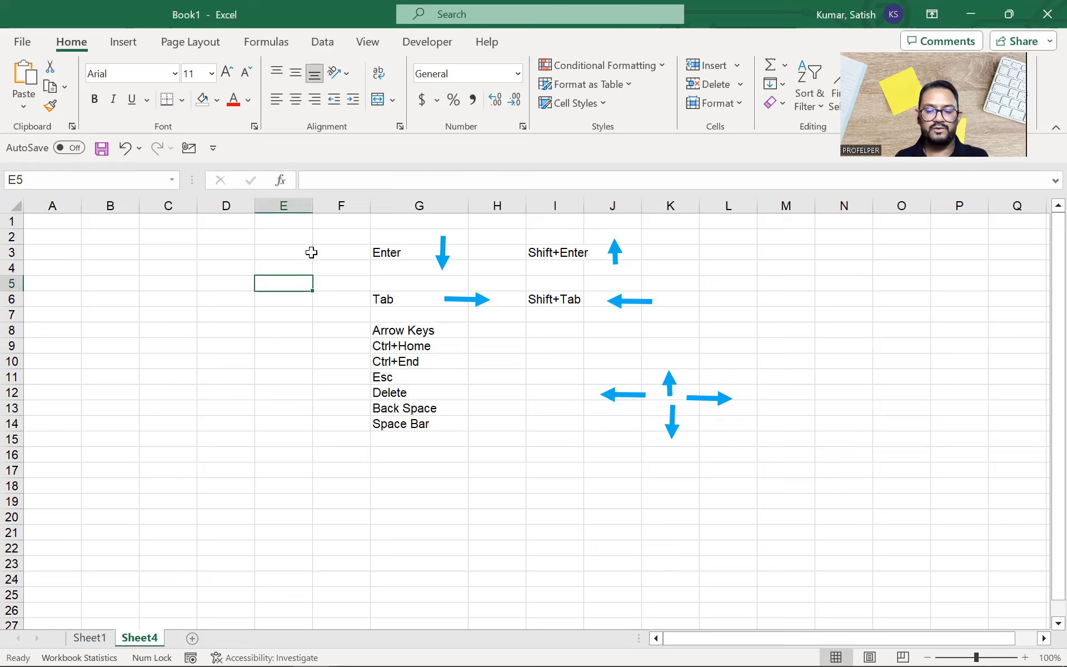
{"action": "key", "text": "ctrl+End"}
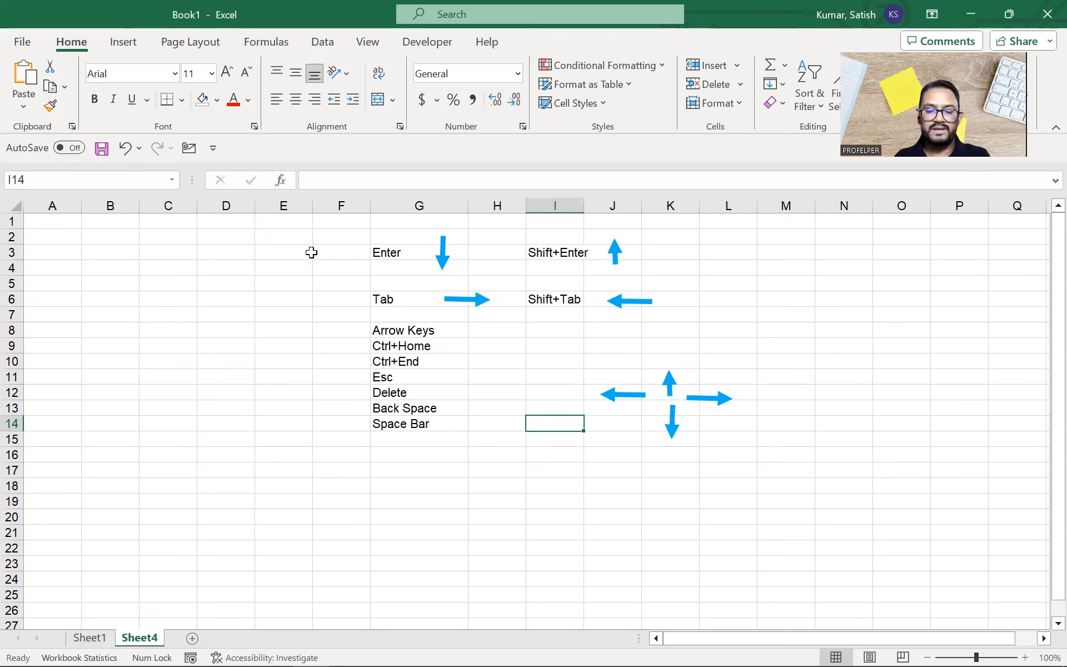
{"action": "key", "text": "ctrl+Home"}
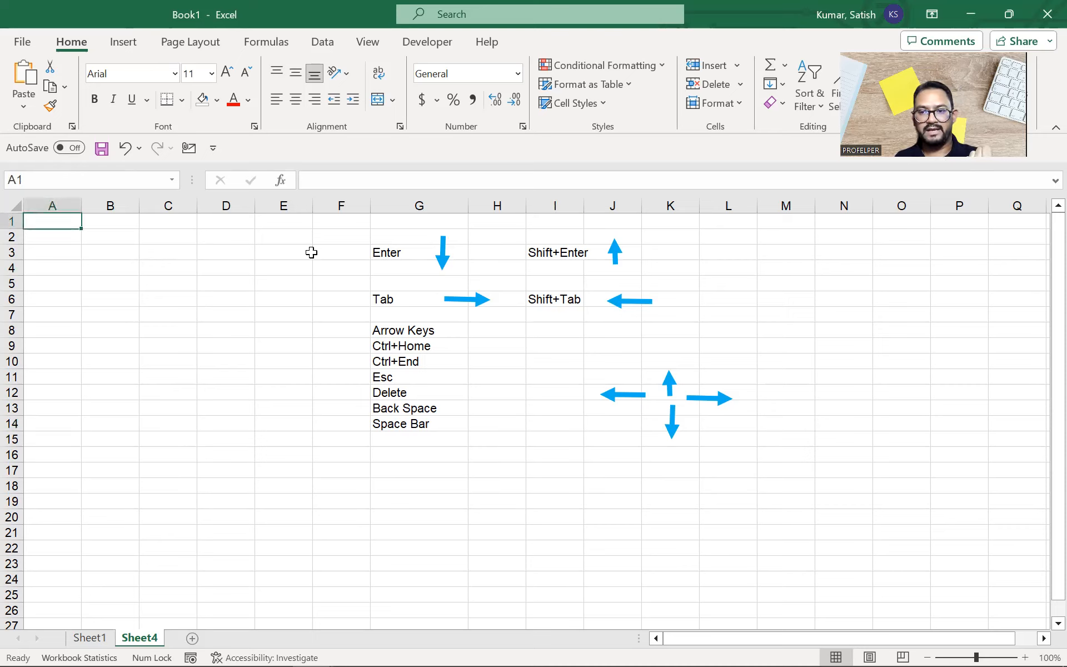
{"action": "scroll", "coordinate": [732, 405], "scroll_direction": "down", "scroll_amount": 20}
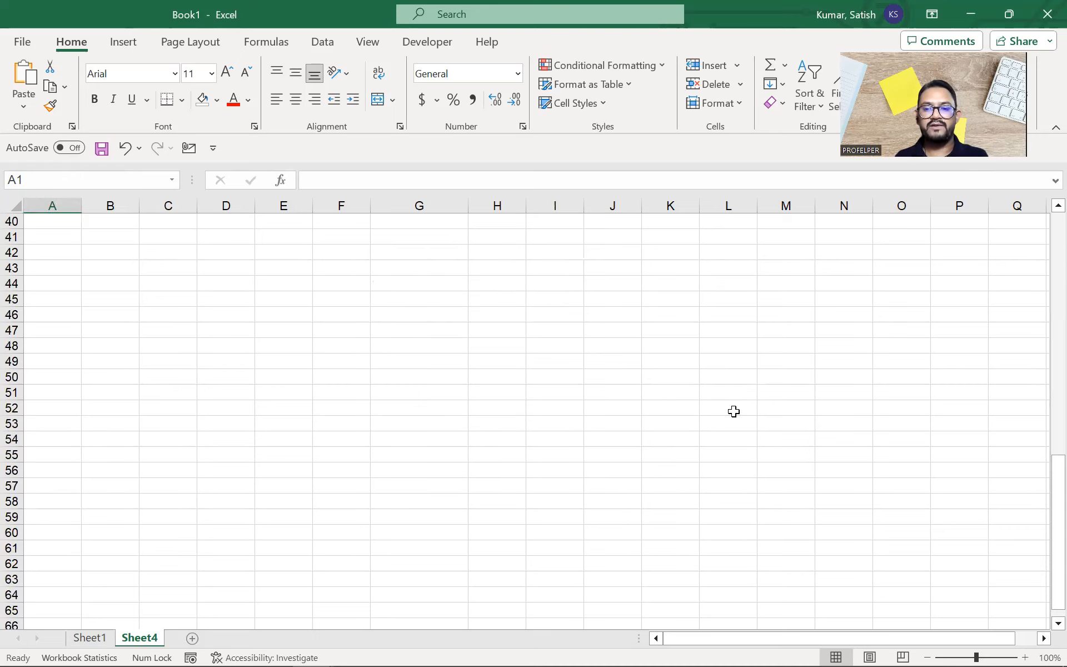
{"action": "scroll", "coordinate": [485, 459], "scroll_direction": "down", "scroll_amount": 14}
{"action": "left_click", "coordinate": [419, 470]}
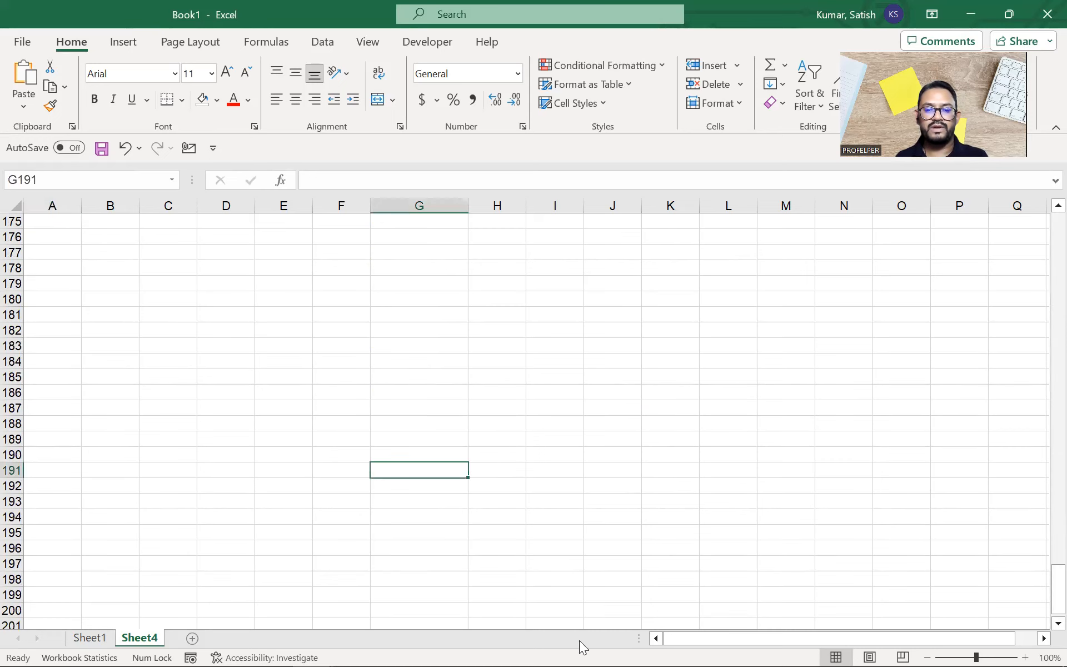
{"action": "left_click_drag", "start_coordinate": [733, 639], "coordinate": [984, 644]}
{"action": "scroll", "coordinate": [955, 511], "scroll_direction": "down", "scroll_amount": 20}
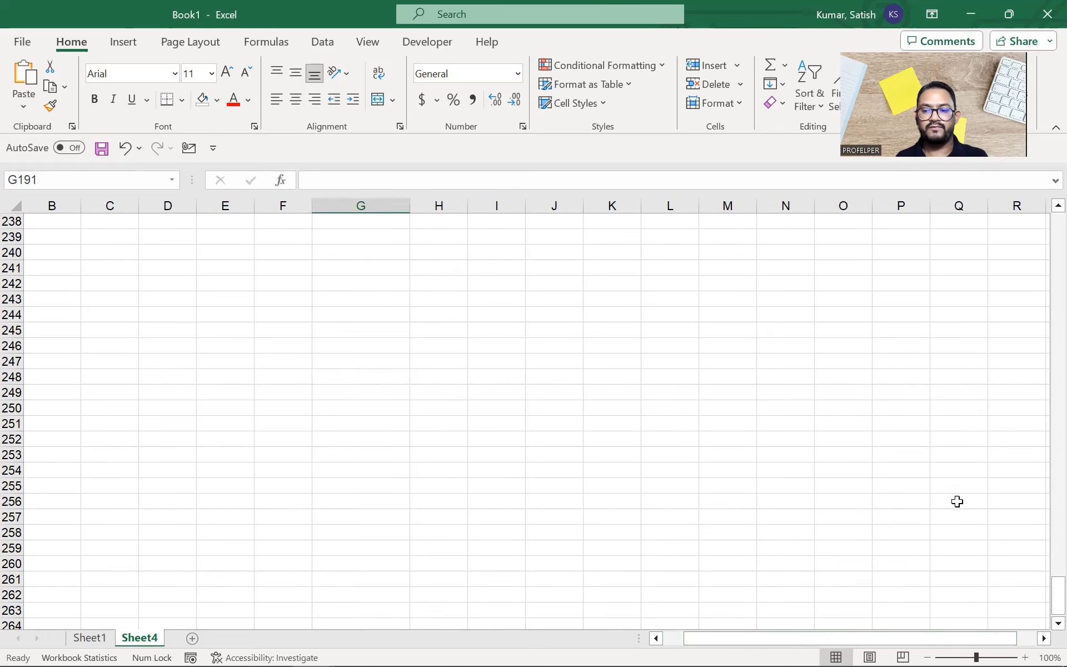
{"action": "left_click", "coordinate": [953, 500]}
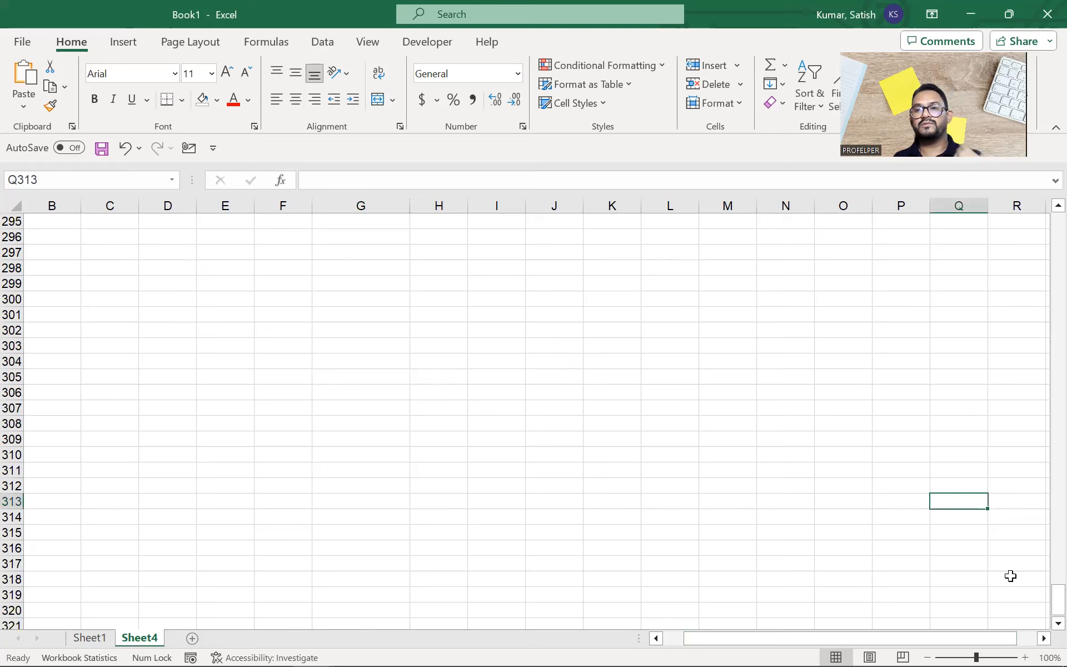
{"action": "left_click", "coordinate": [962, 483]}
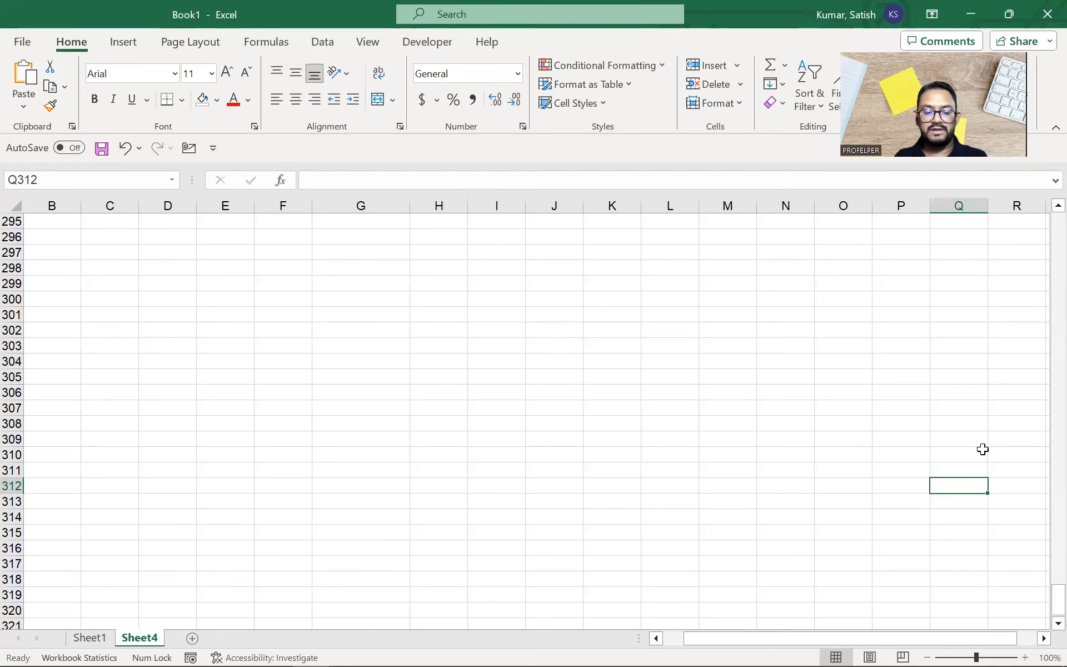
{"action": "key", "text": "ctrl+Home"}
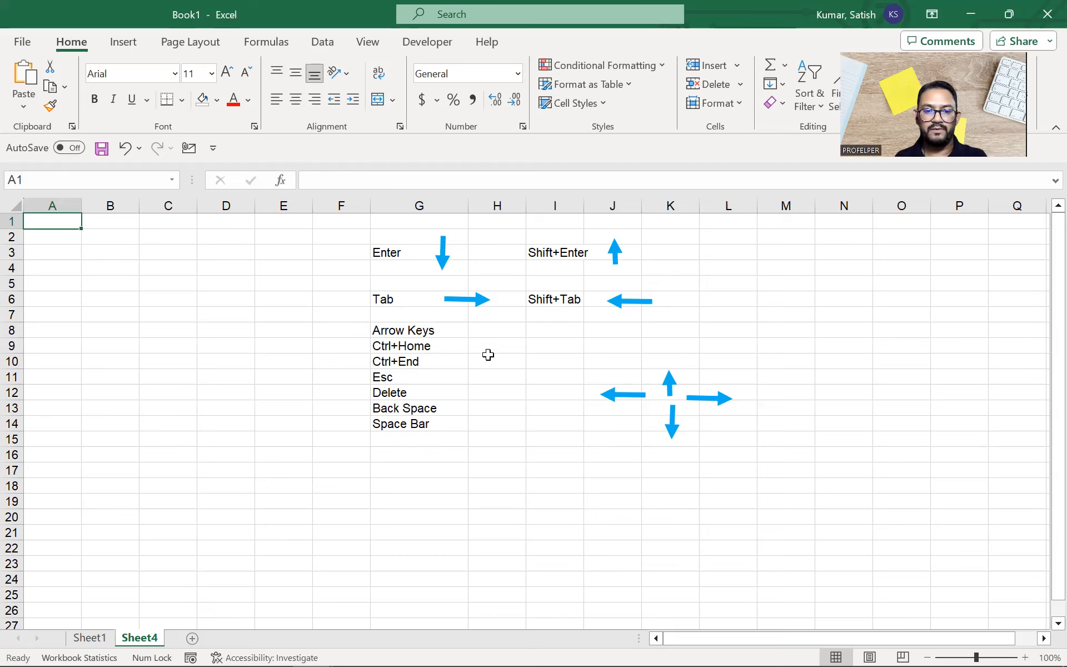
Step: Enter A1 in H9 as the note beside Ctrl+Home
{"action": "left_click", "coordinate": [410, 358]}
{"action": "left_click", "coordinate": [520, 340]}
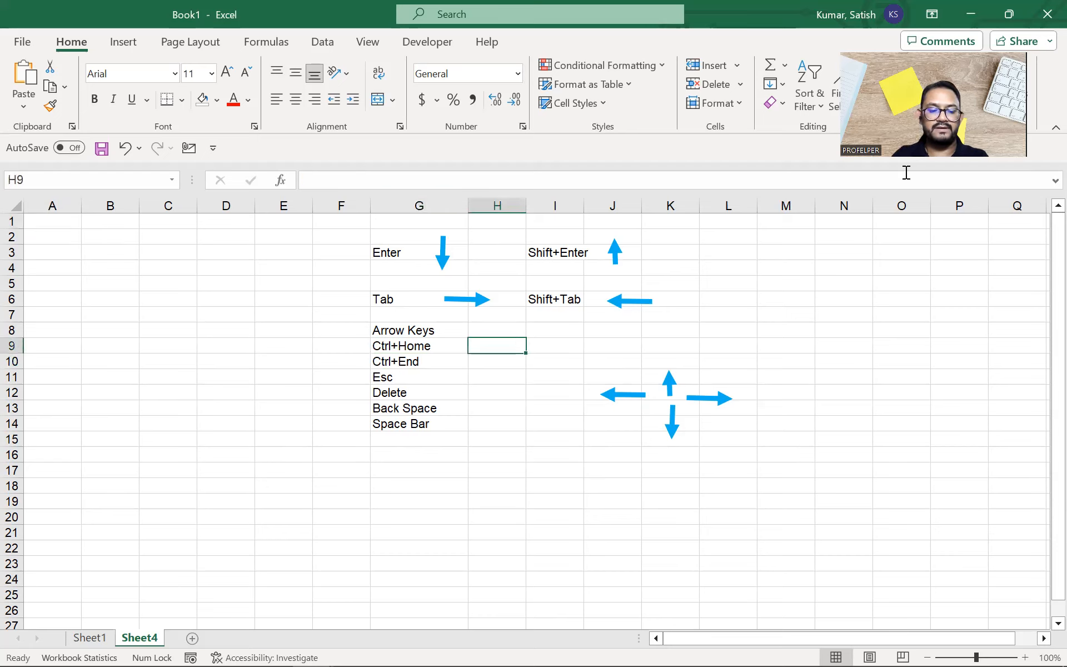
{"action": "key", "text": "Caps_Lock"}
{"action": "type", "text": "A1"}
{"action": "key", "text": "ctrl+Return"}
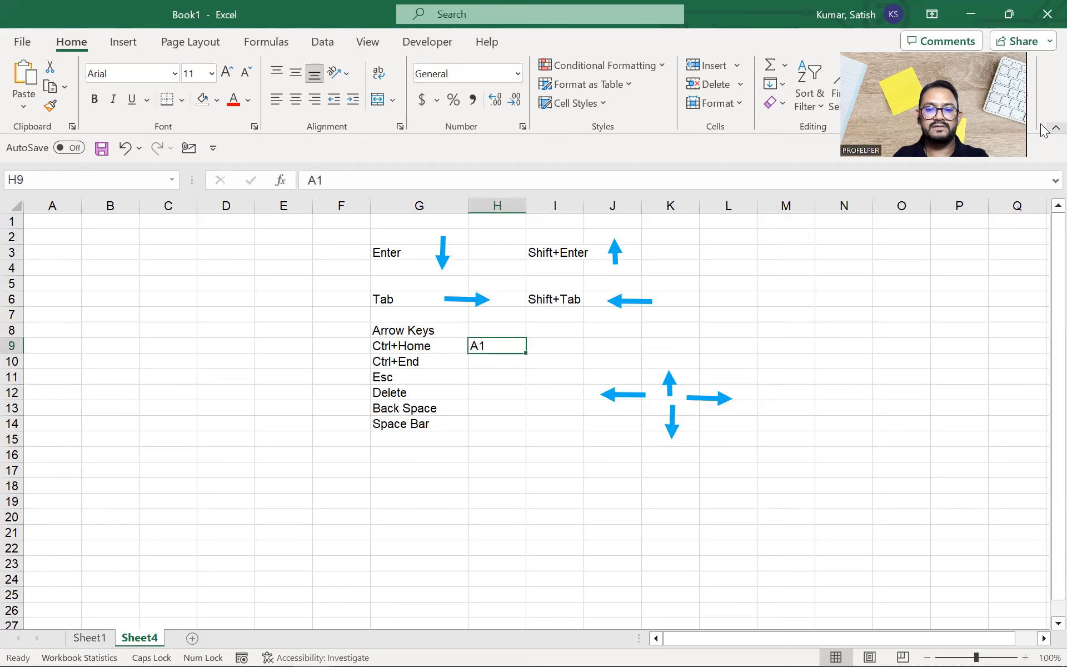
{"action": "key", "text": "F2"}
{"action": "key", "text": "Return"}
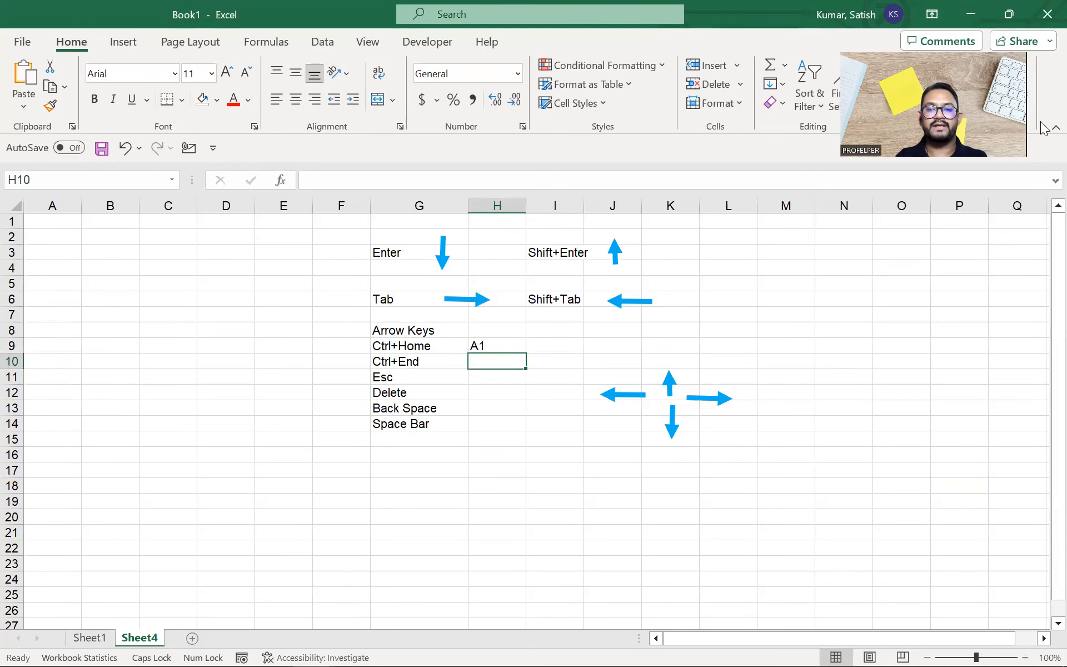
Step: Enter 'Last Cell of the current Region' in H10 beside Ctrl+End
{"action": "key", "text": "Up"}
{"action": "key", "text": "Down"}
{"action": "key", "text": "Left"}
{"action": "key", "text": "Right"}
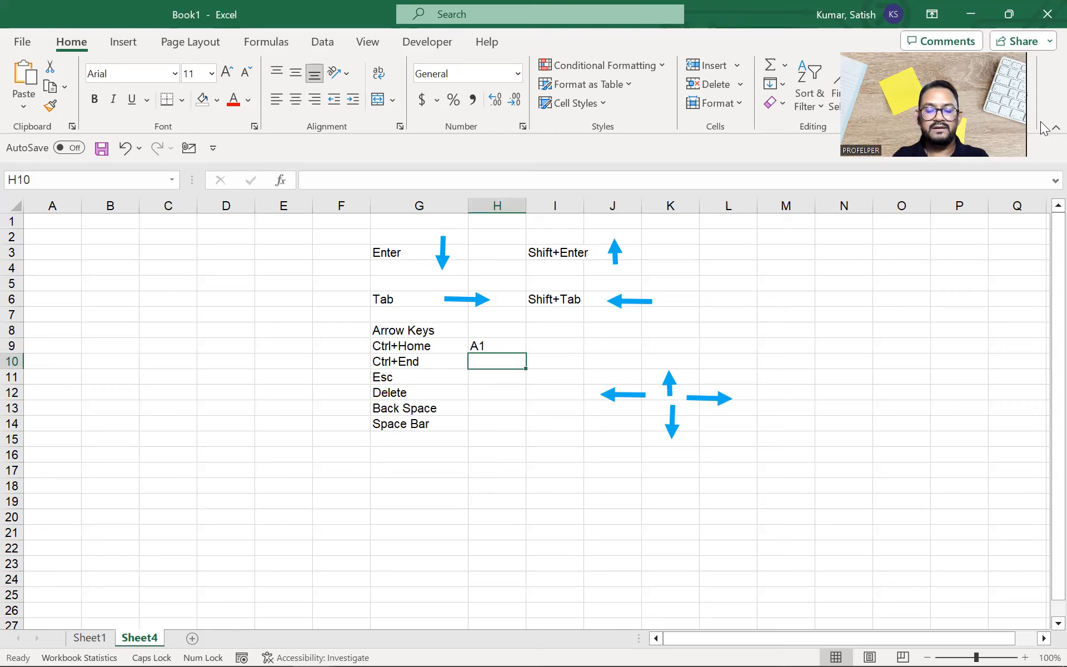
{"action": "type", "text": "Last Cell"}
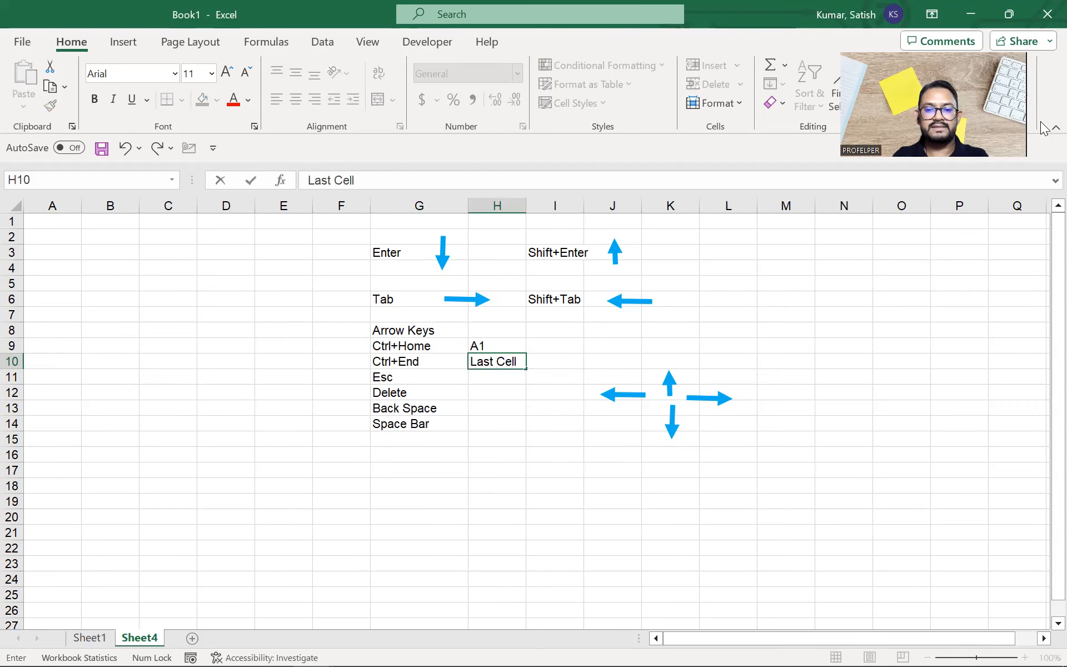
{"action": "type", "text": " of the cur"}
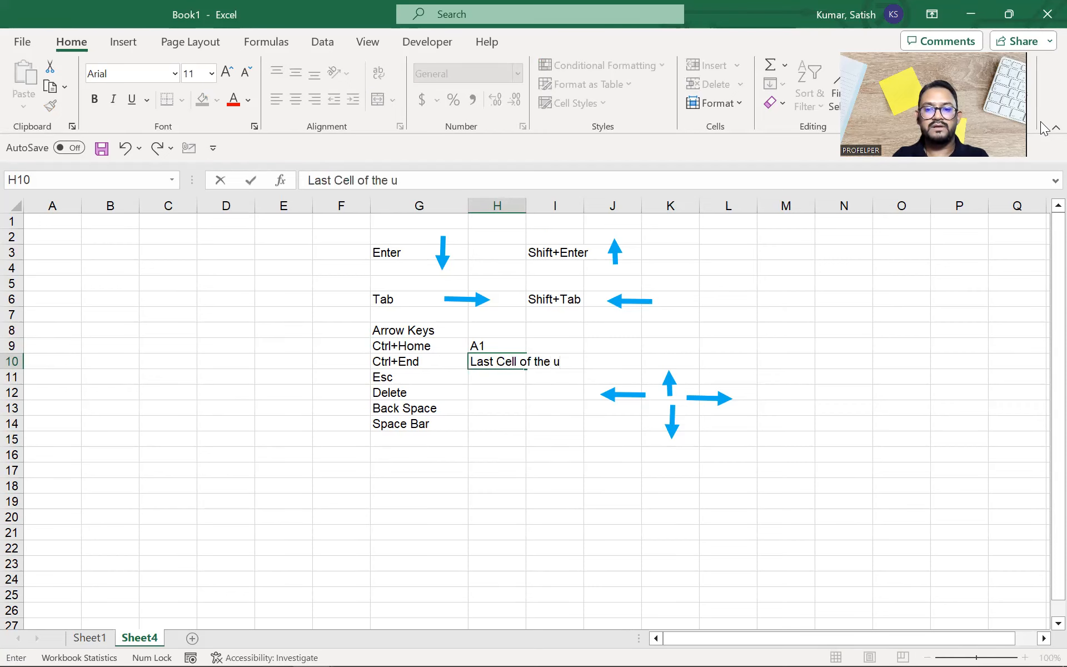
{"action": "type", "text": "rent Region"}
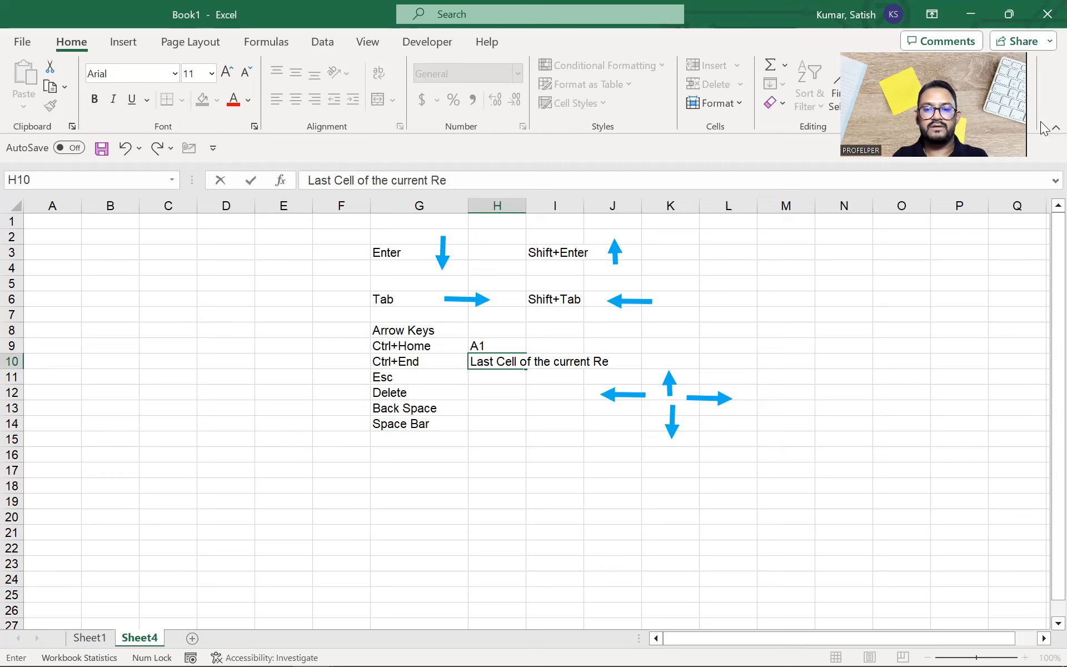
{"action": "key", "text": "Return"}
{"action": "key", "text": "Up"}
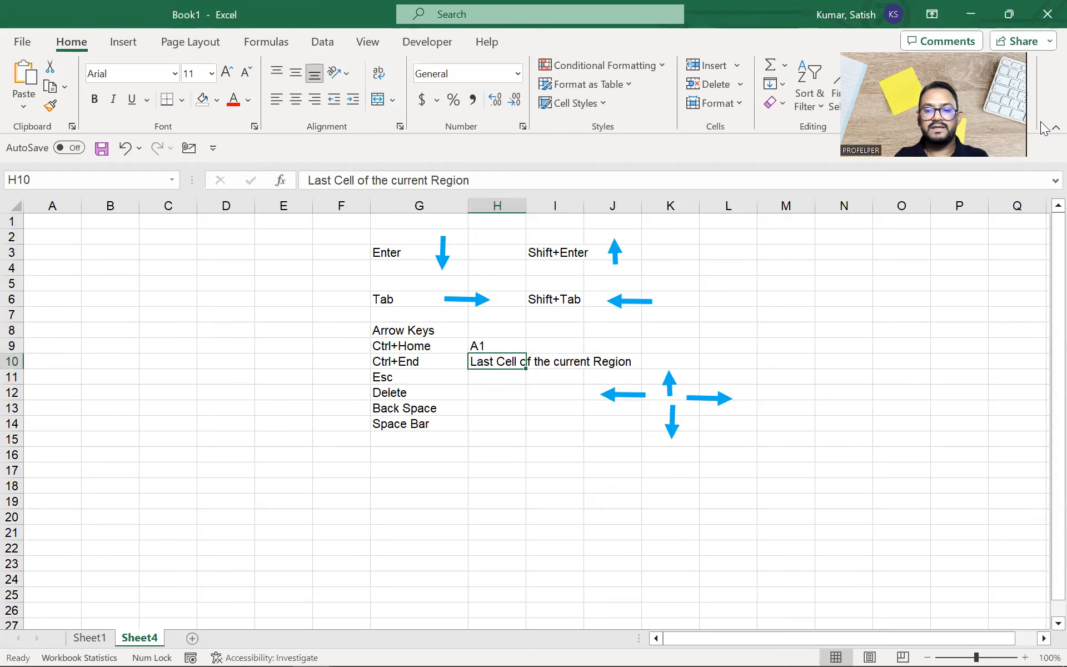
{"action": "key", "text": "Down"}
{"action": "key", "text": "Left"}
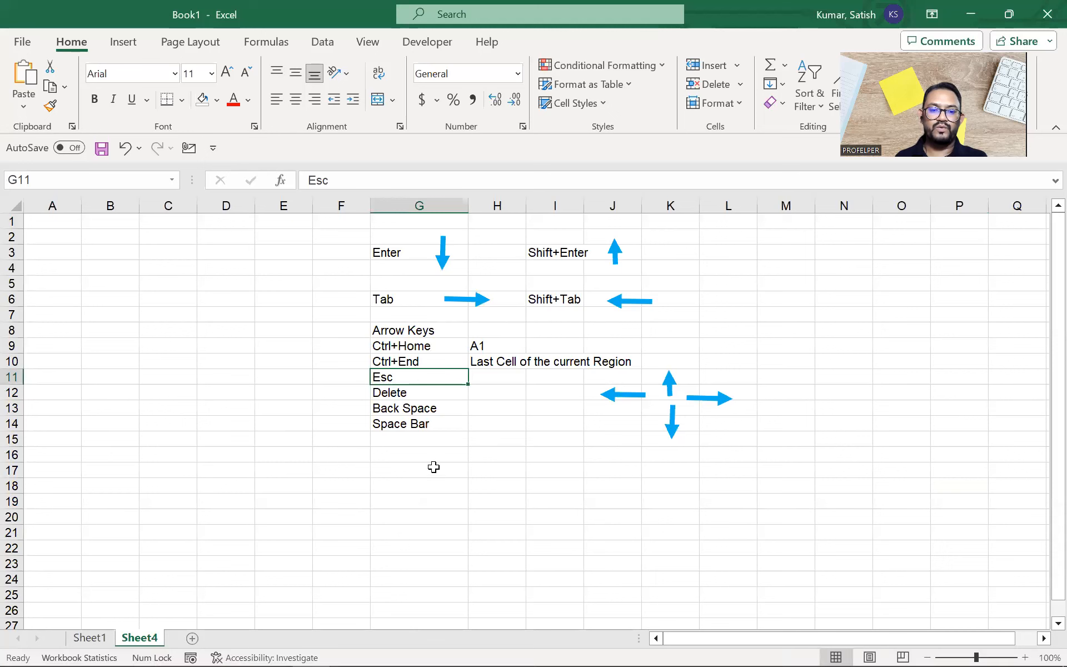
{"action": "double_click", "coordinate": [447, 409]}
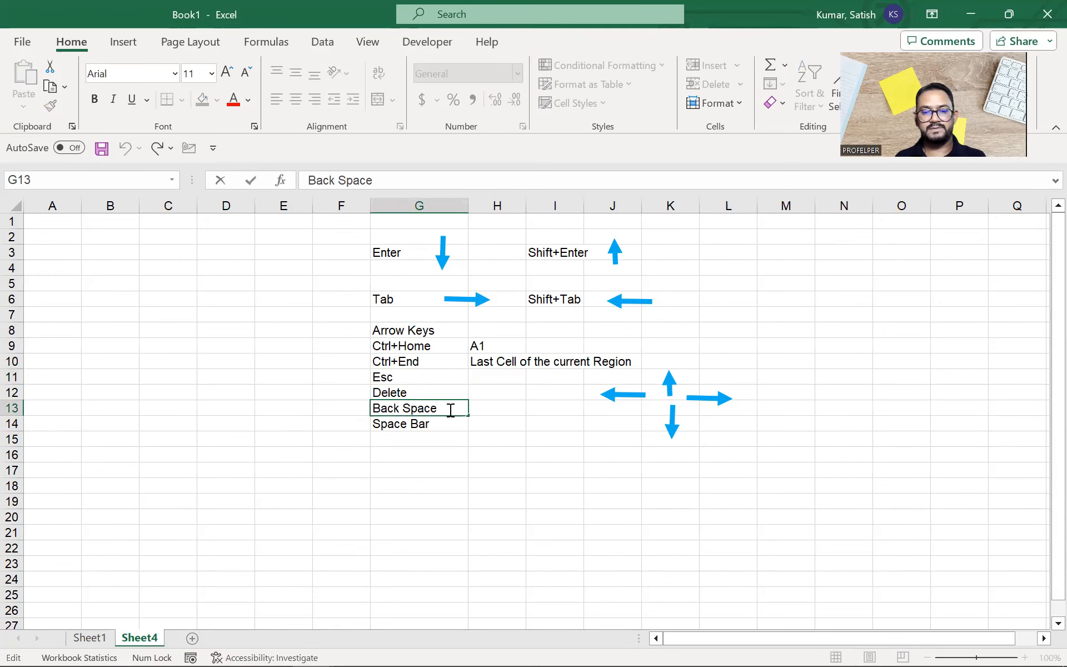
{"action": "left_click_drag", "start_coordinate": [450, 407], "coordinate": [352, 402]}
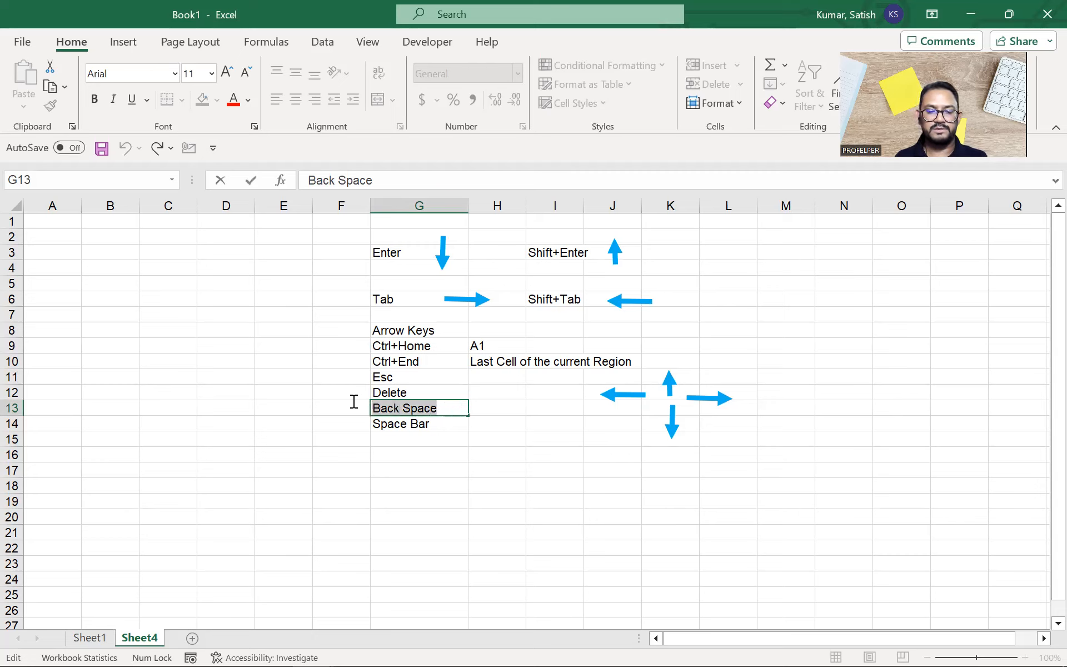
{"action": "left_click", "coordinate": [458, 407]}
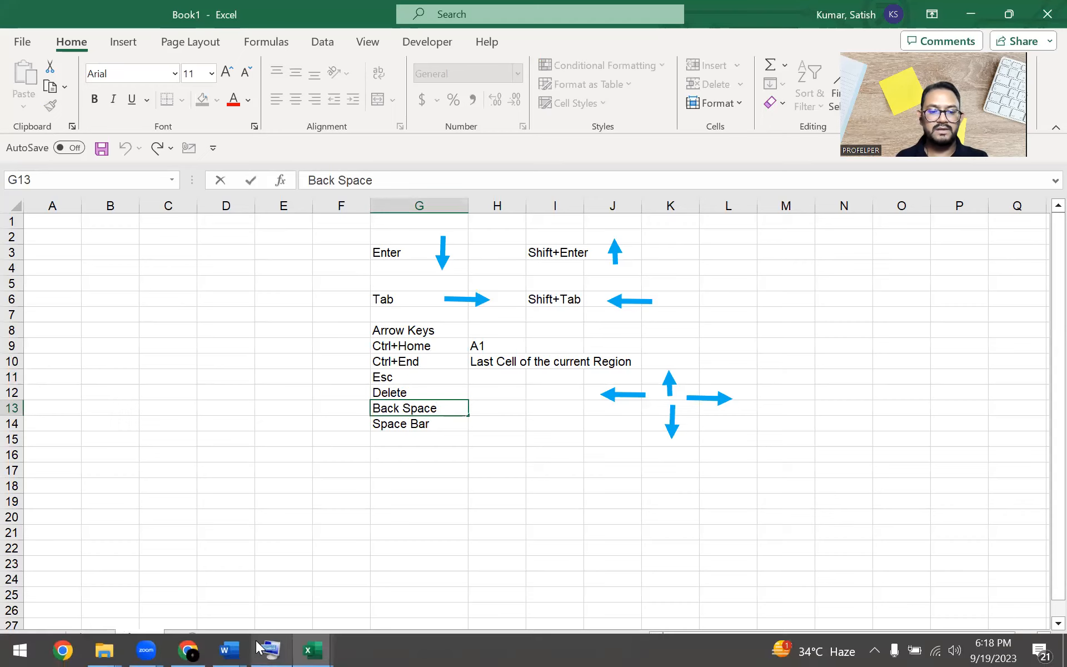
Step: Confirm the Back Space entry in G13 with the on-screen keyboard, then minimize the keyboard
{"action": "left_click", "coordinate": [259, 648]}
{"action": "left_click", "coordinate": [441, 267]}
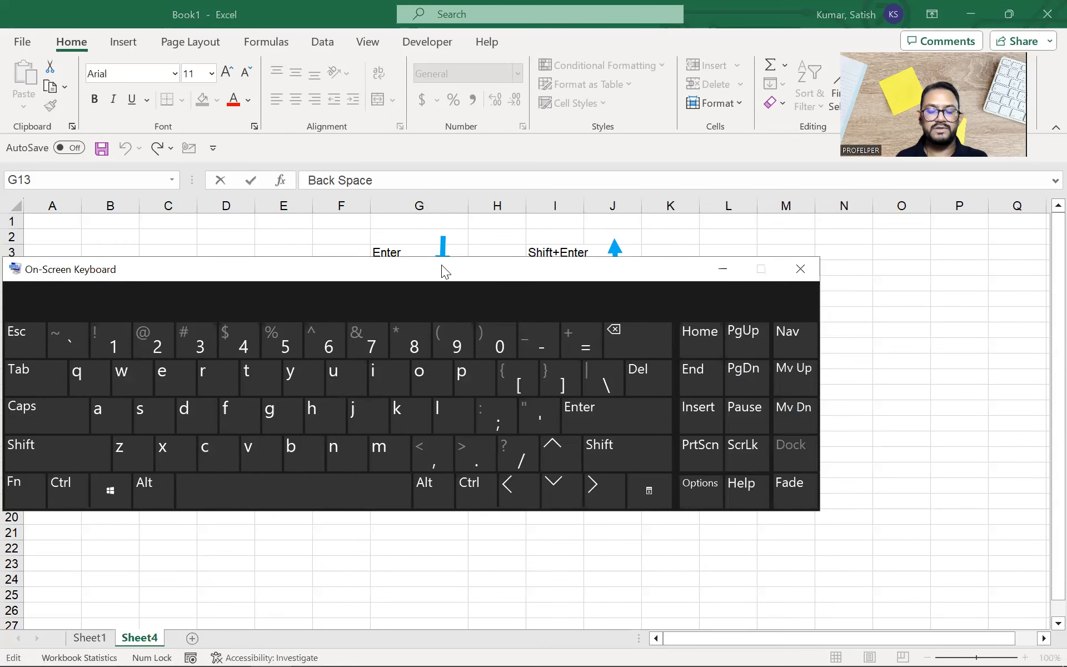
{"action": "left_click_drag", "start_coordinate": [442, 265], "coordinate": [617, 10]}
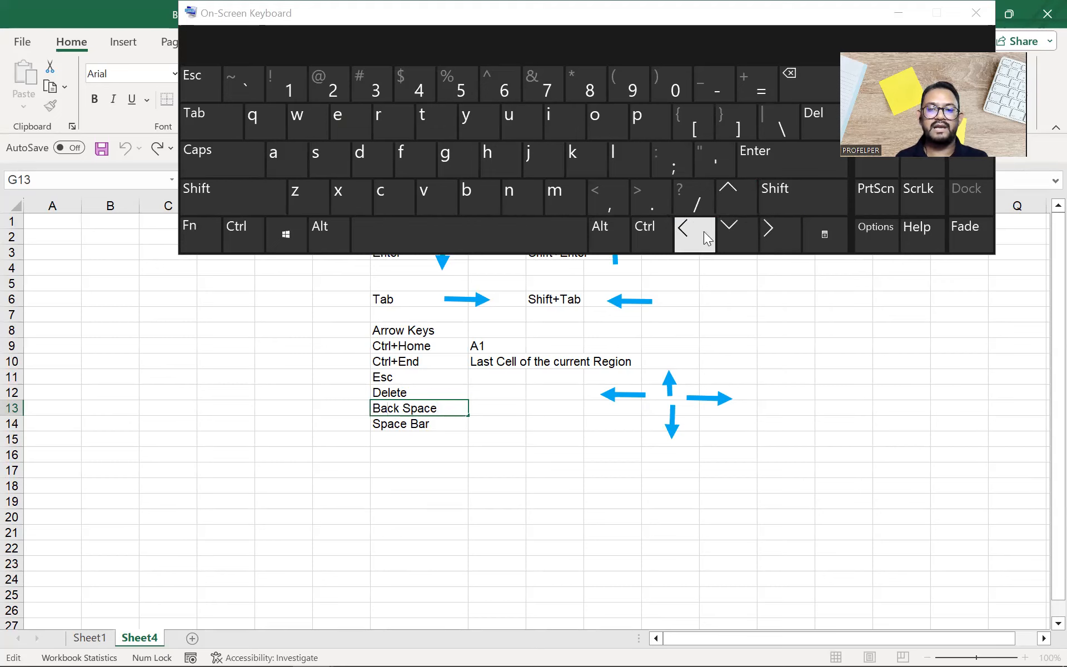
{"action": "left_click", "coordinate": [784, 232]}
{"action": "left_click", "coordinate": [778, 232]}
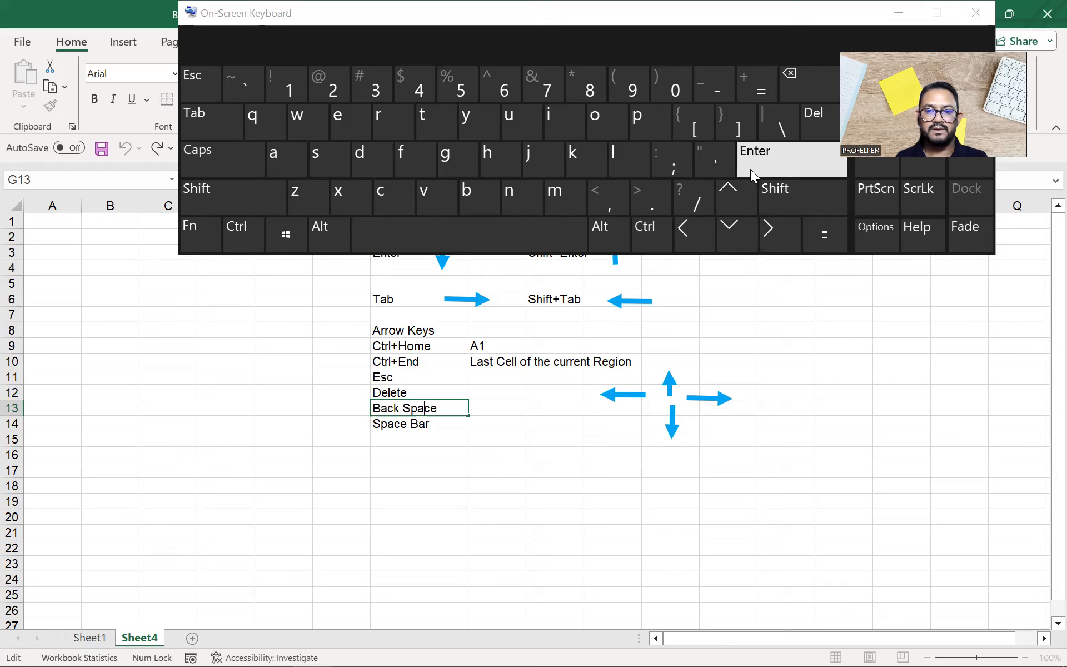
{"action": "left_click", "coordinate": [786, 159]}
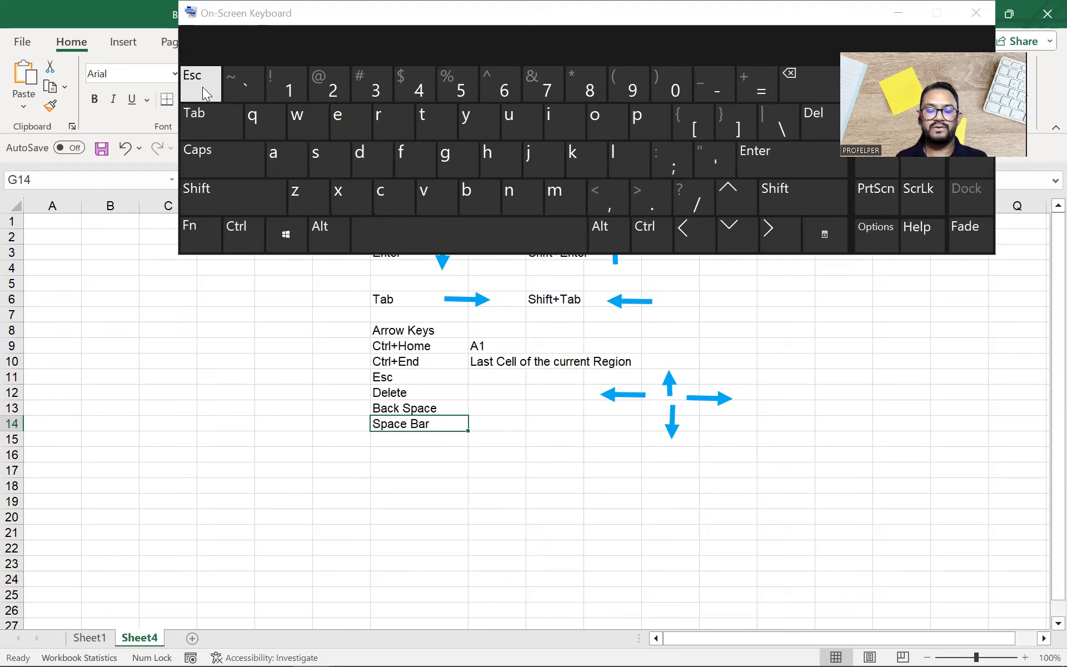
{"action": "left_click", "coordinate": [899, 15]}
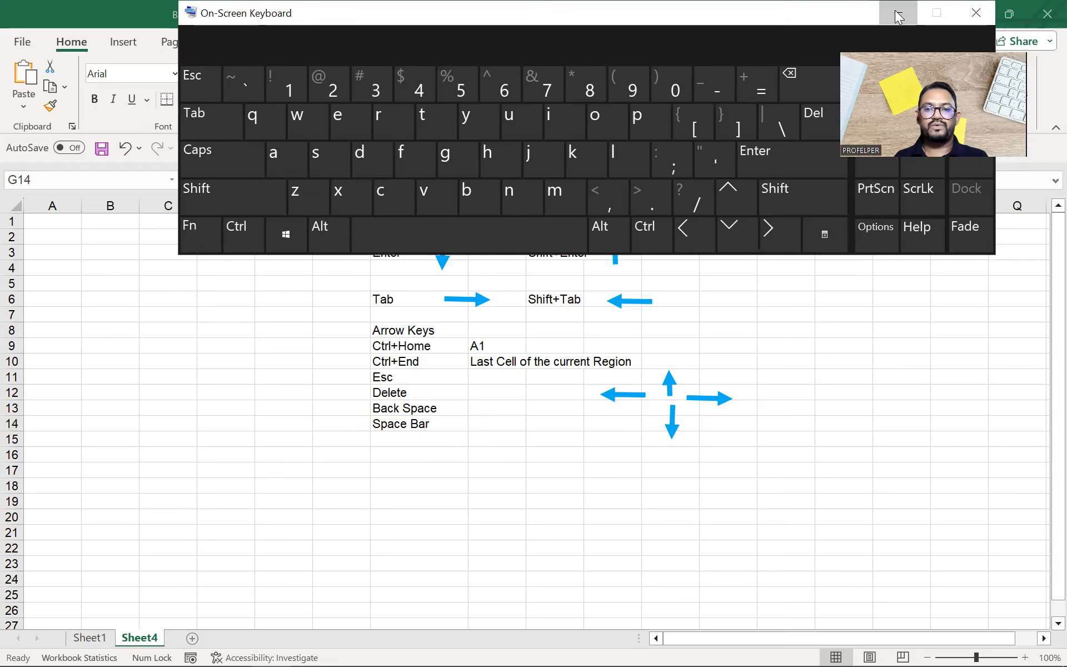
{"action": "left_click", "coordinate": [898, 16]}
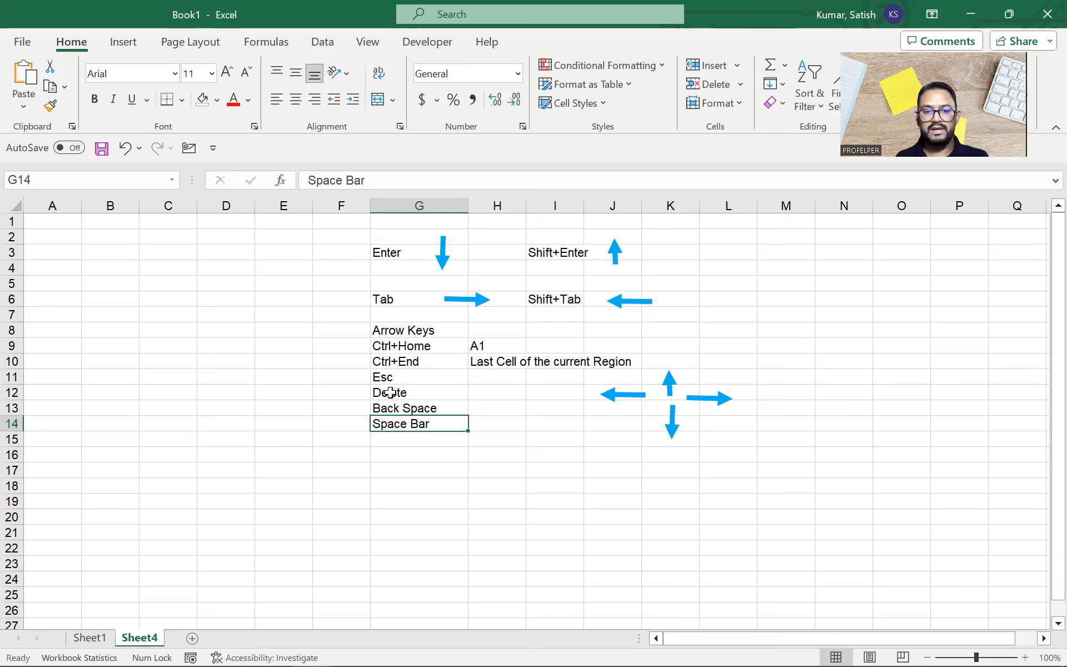
Step: Append ' Yes' to the Back Space text in G13 and bring up the on-screen keyboard
{"action": "left_click", "coordinate": [415, 378]}
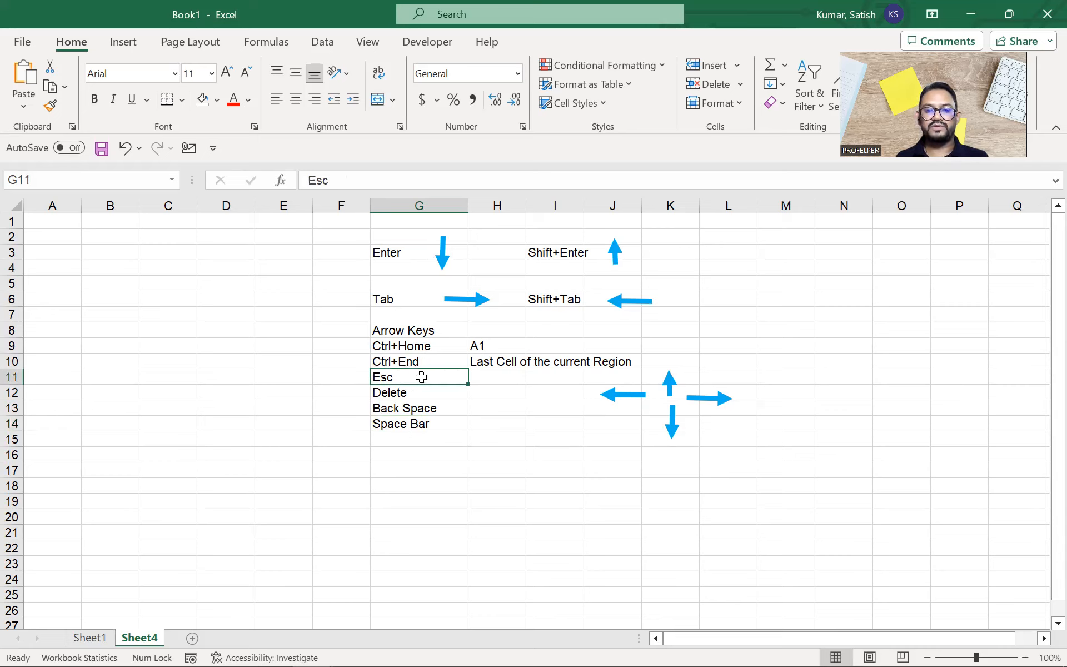
{"action": "left_click", "coordinate": [451, 407]}
{"action": "double_click", "coordinate": [451, 407]}
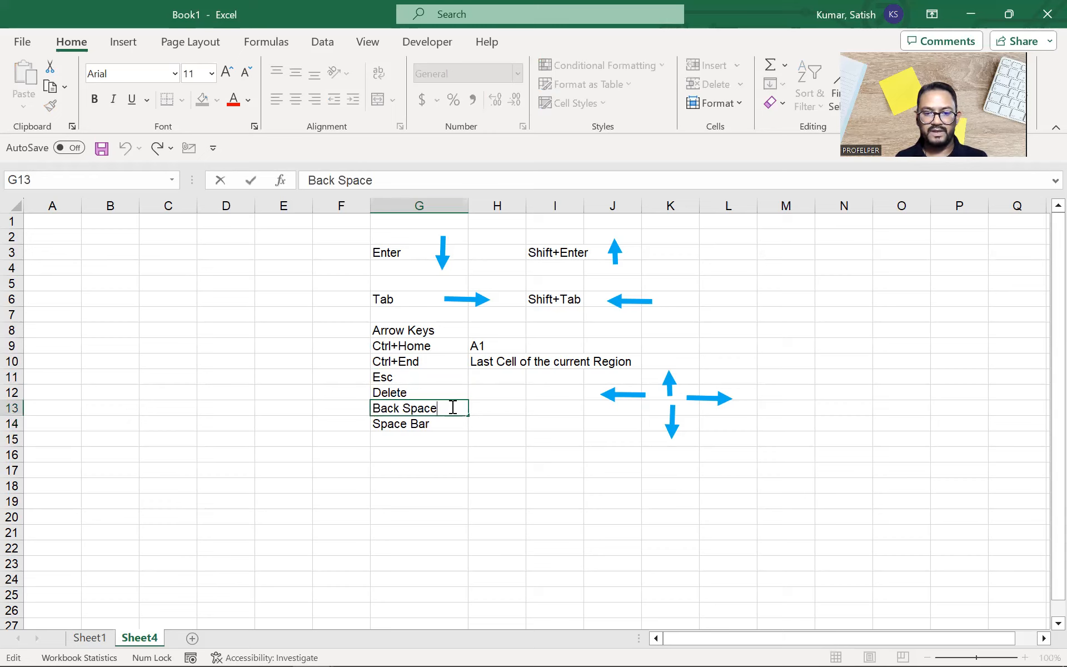
{"action": "left_click_drag", "start_coordinate": [453, 407], "coordinate": [371, 405]}
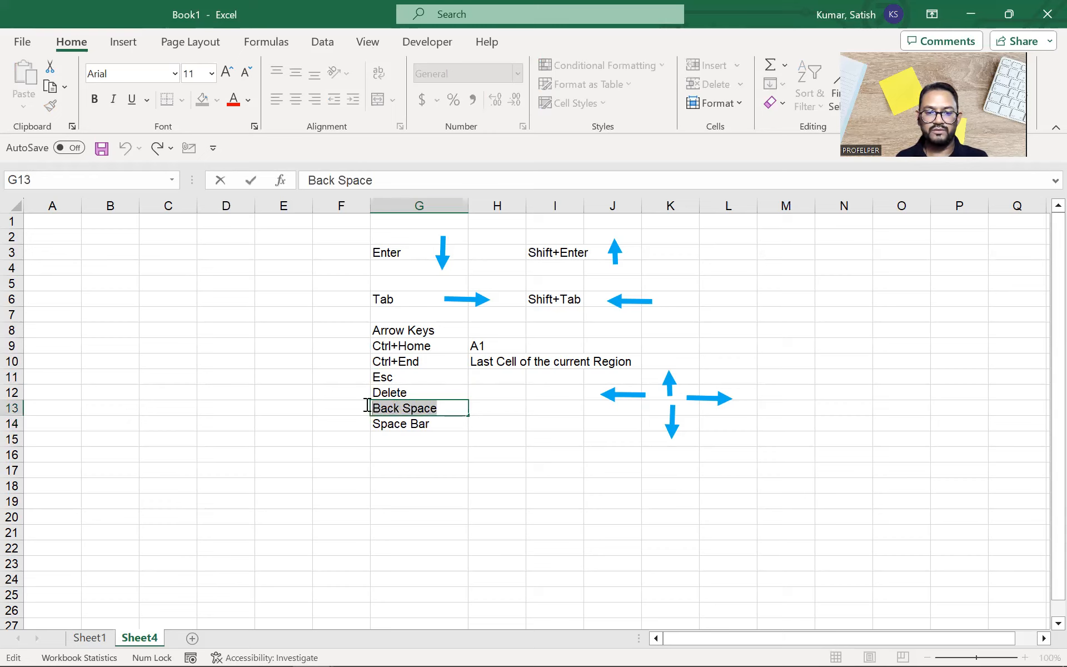
{"action": "left_click", "coordinate": [455, 407]}
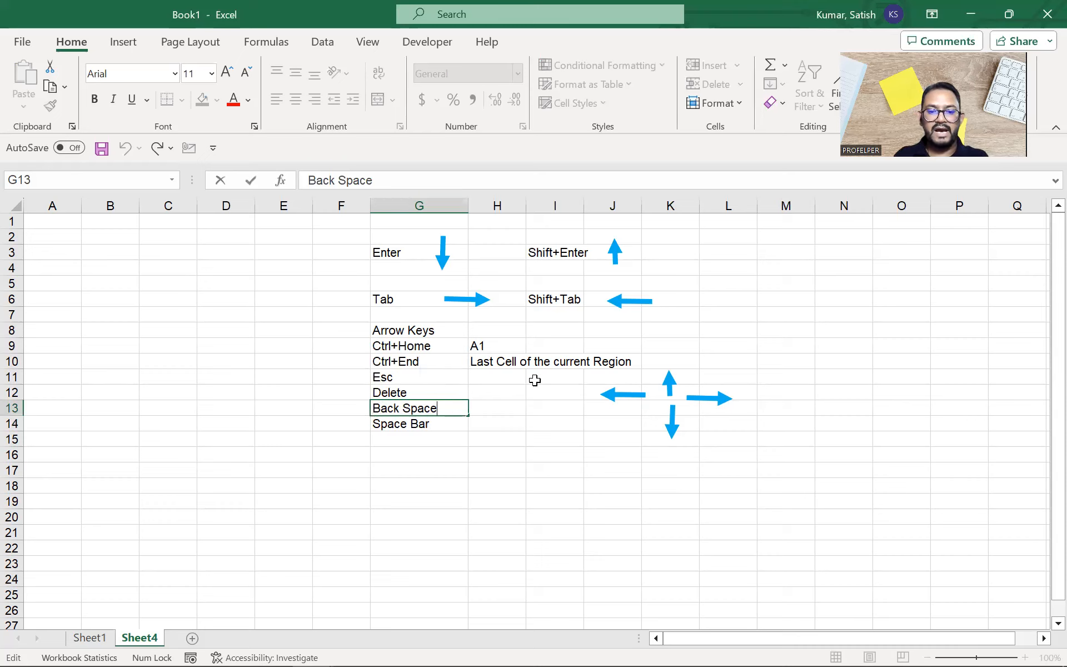
{"action": "type", "text": "Y"}
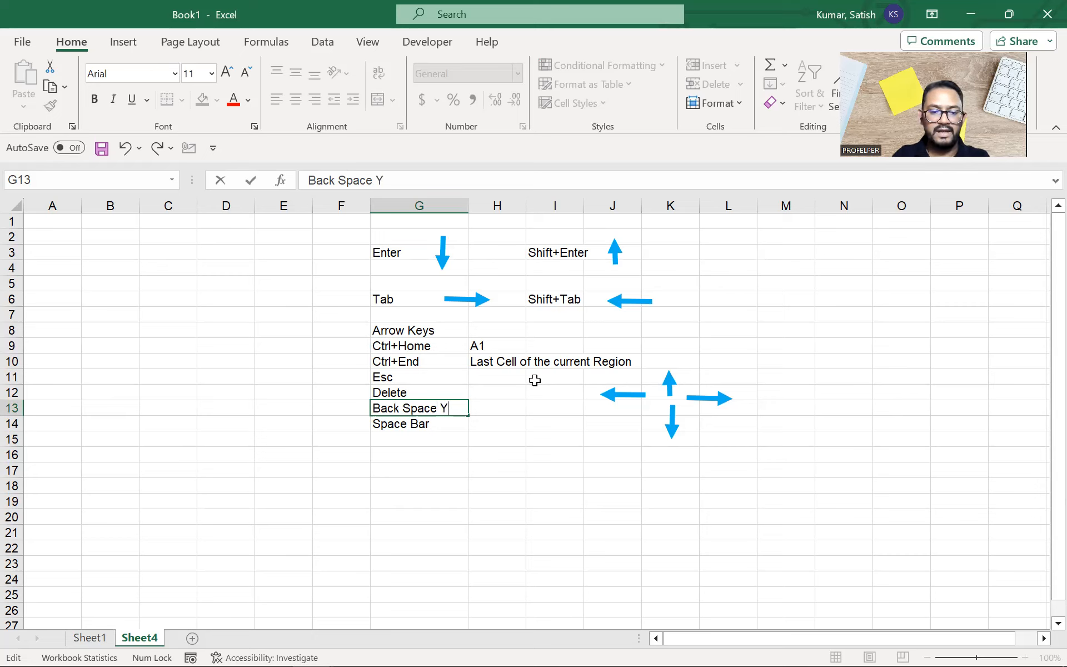
{"action": "type", "text": "es"}
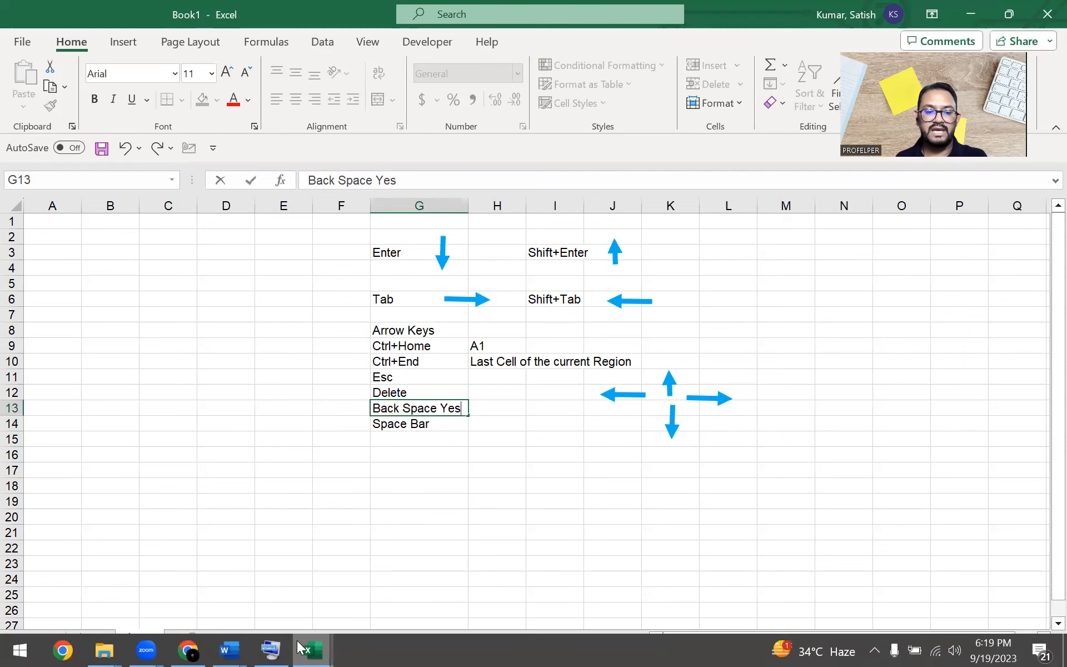
{"action": "left_click", "coordinate": [271, 650]}
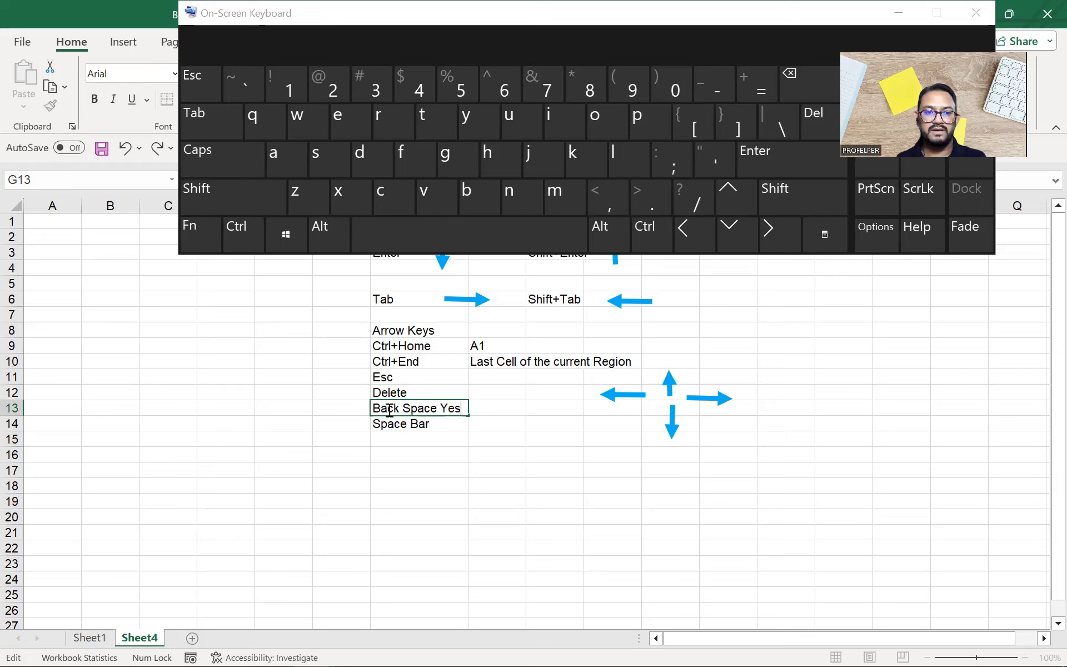
Step: Cancel the G13 edit with Esc so it reads Back Space, then move and hide the on-screen keyboard
{"action": "left_click", "coordinate": [198, 82]}
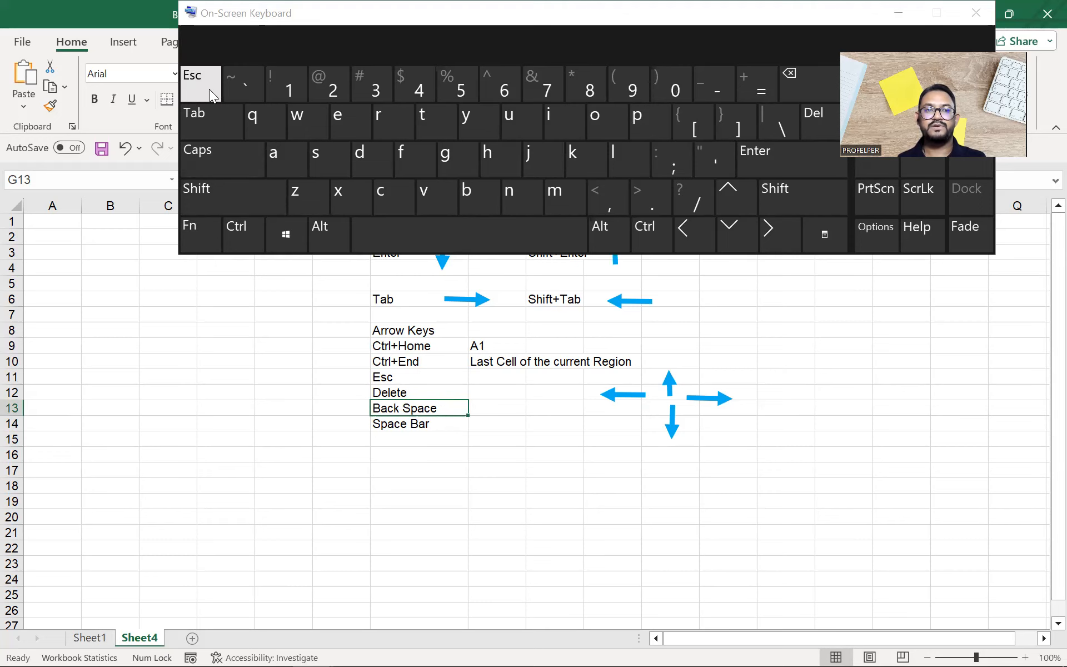
{"action": "left_click", "coordinate": [677, 16]}
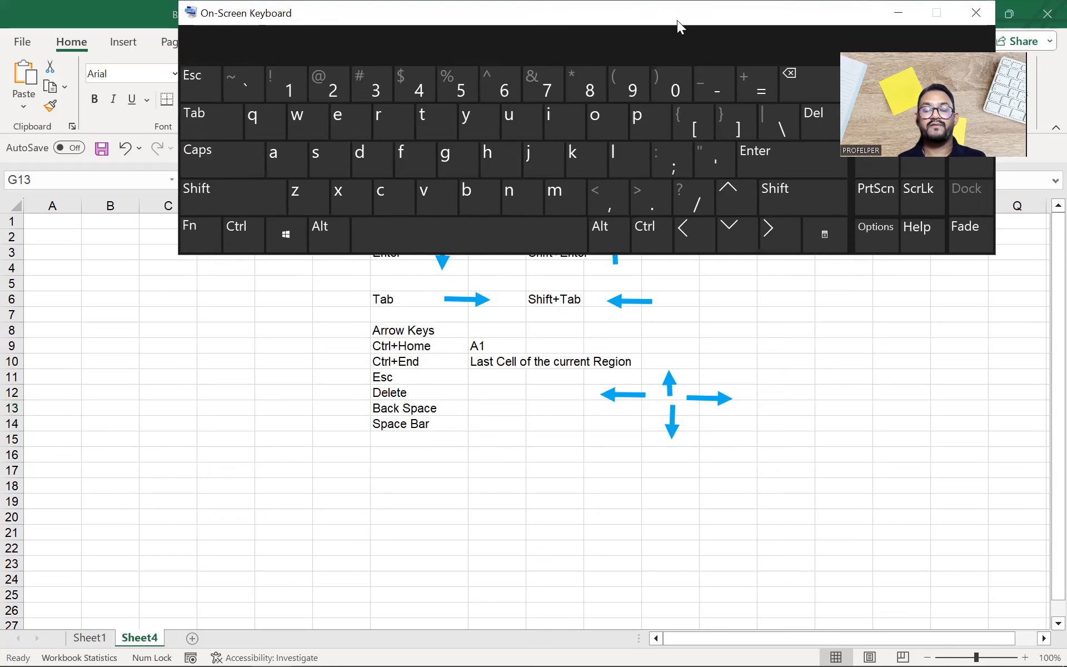
{"action": "left_click_drag", "start_coordinate": [676, 20], "coordinate": [669, 62]}
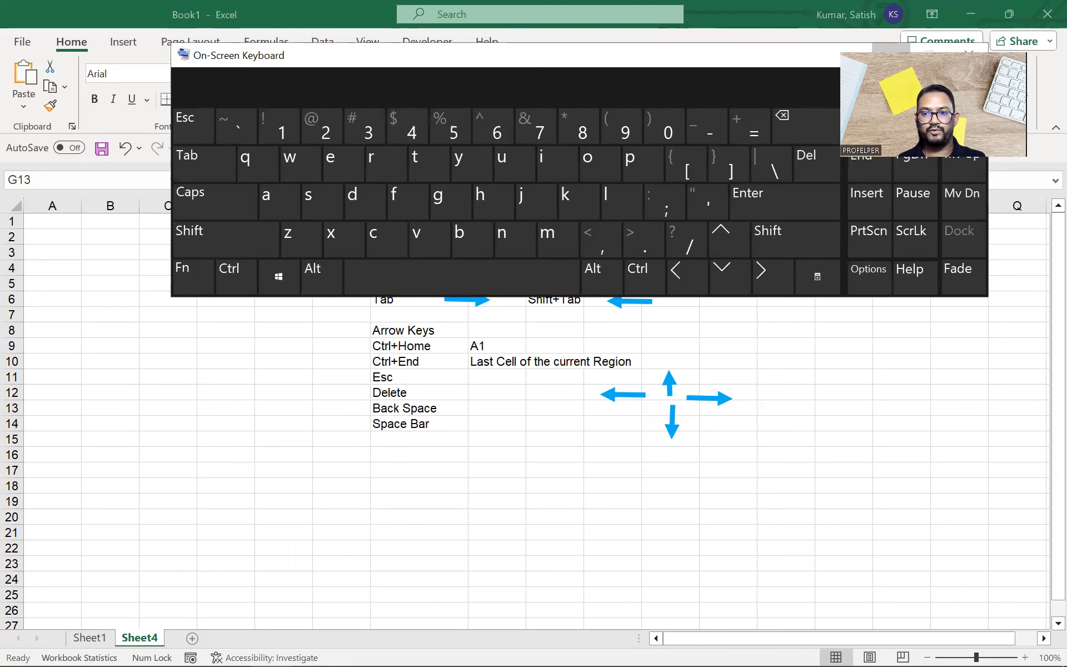
{"action": "left_click", "coordinate": [891, 55]}
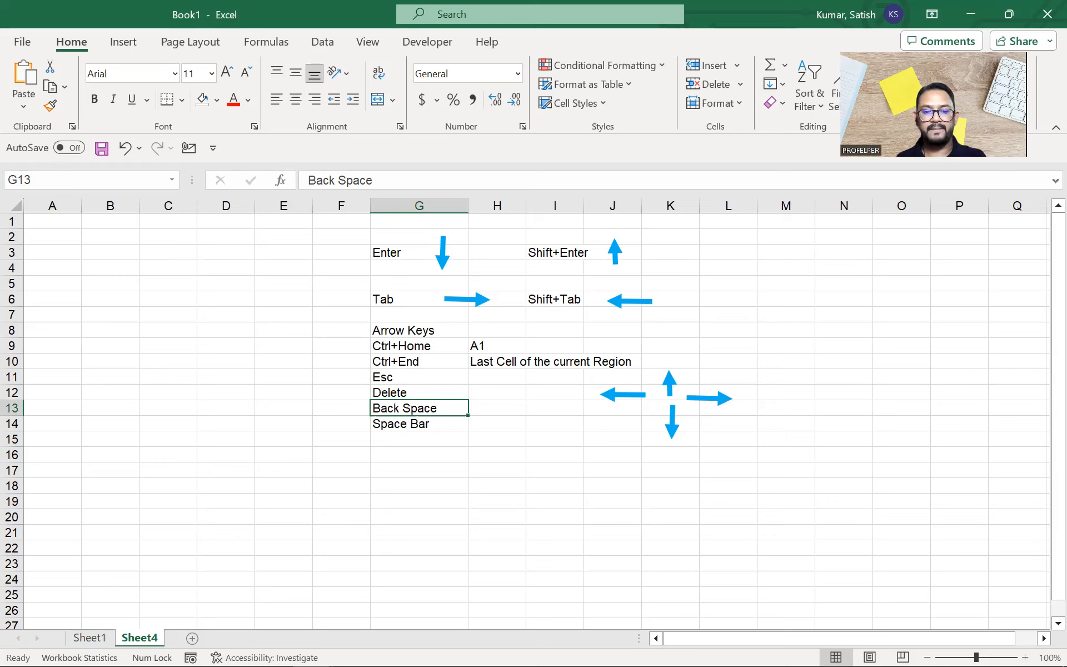
Step: Add the note 'To cancel the action' in H11 beside Esc
{"action": "key", "text": "Up"}
{"action": "key", "text": "Up"}
{"action": "key", "text": "Right"}
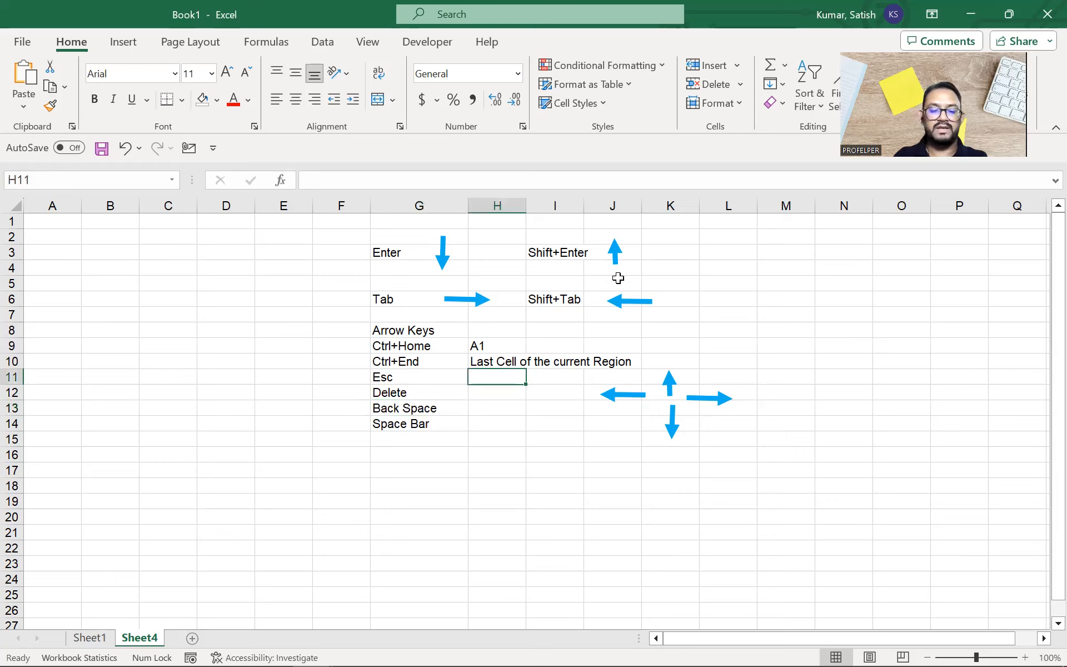
{"action": "type", "text": "To cancel"}
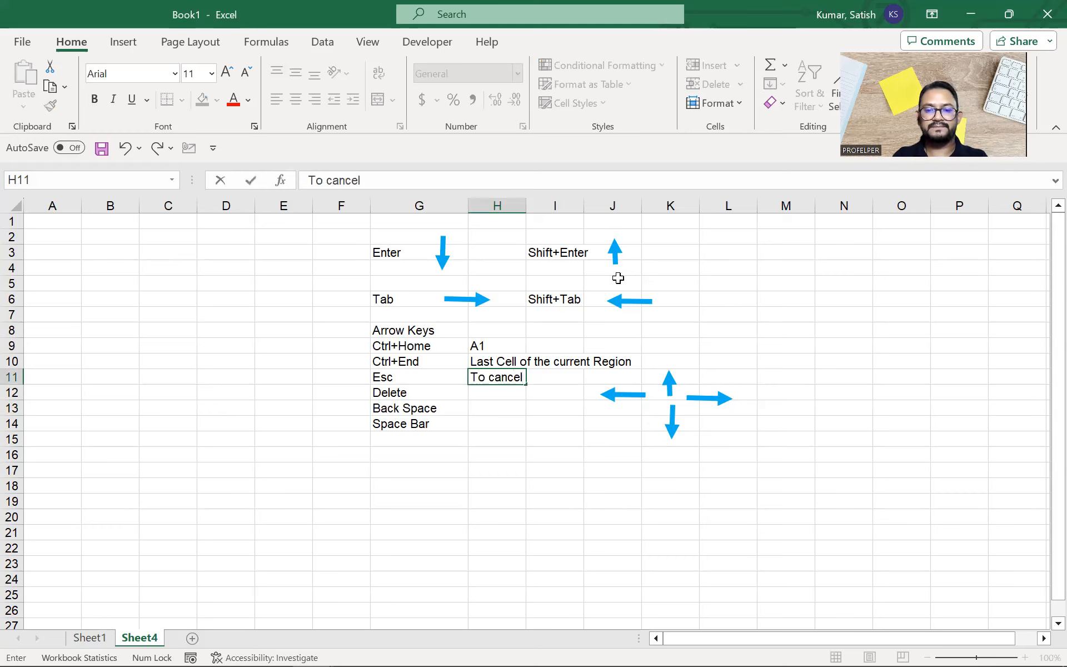
{"action": "type", "text": " the action"}
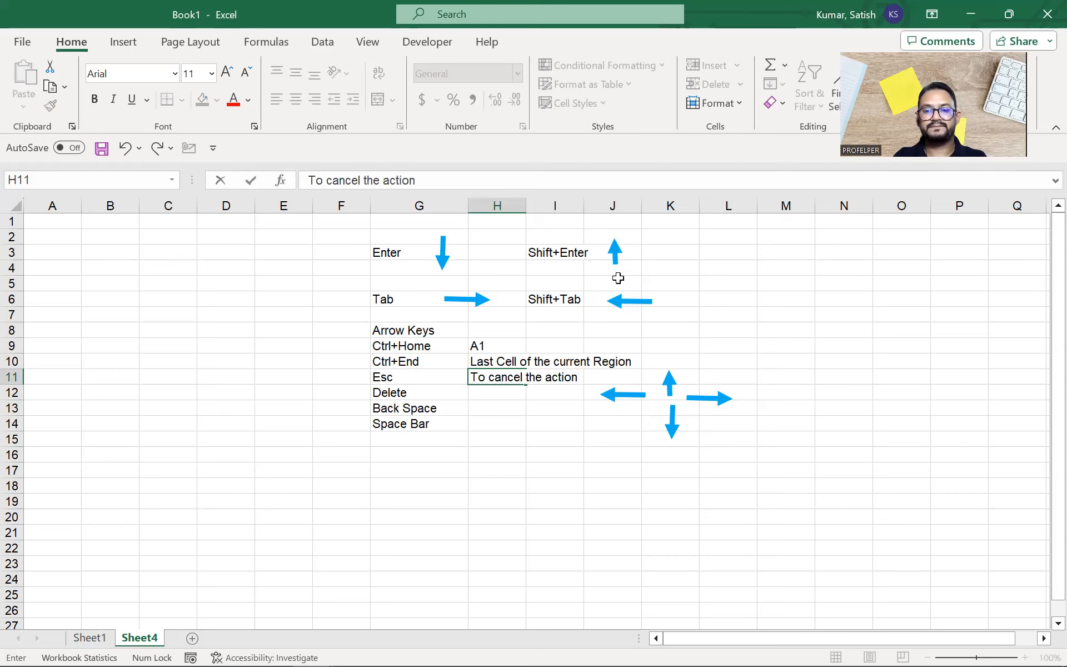
{"action": "key", "text": "Return"}
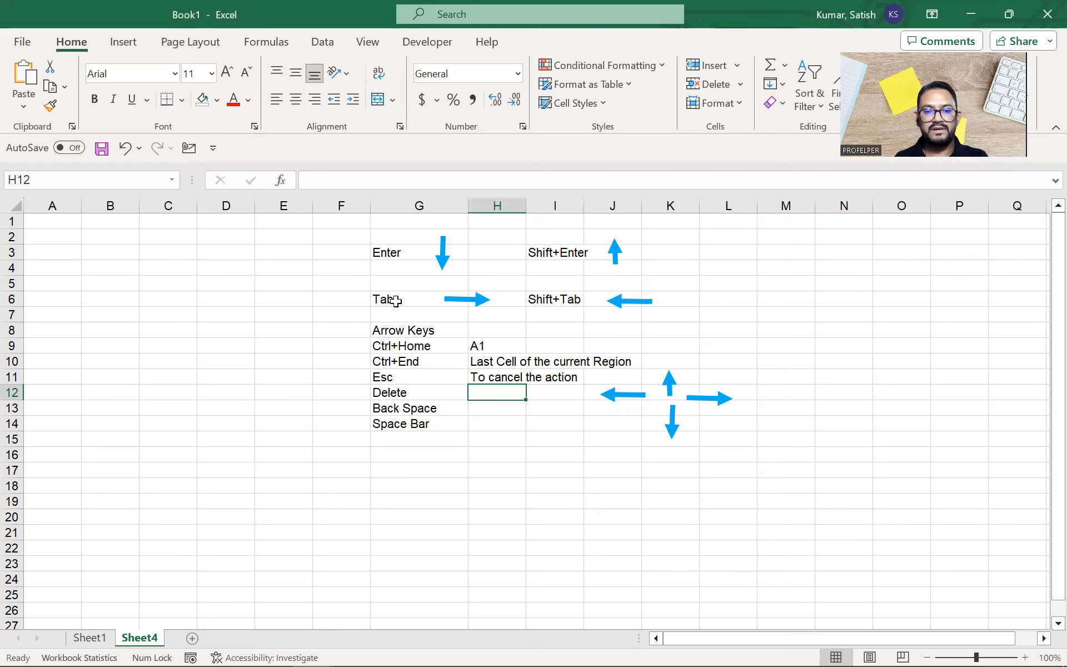
Step: Enter a test value 'xyz' in O9, then delete it
{"action": "left_click", "coordinate": [896, 343]}
{"action": "type", "text": "xyz"}
{"action": "key", "text": "ctrl+Return"}
{"action": "key", "text": "Delete"}
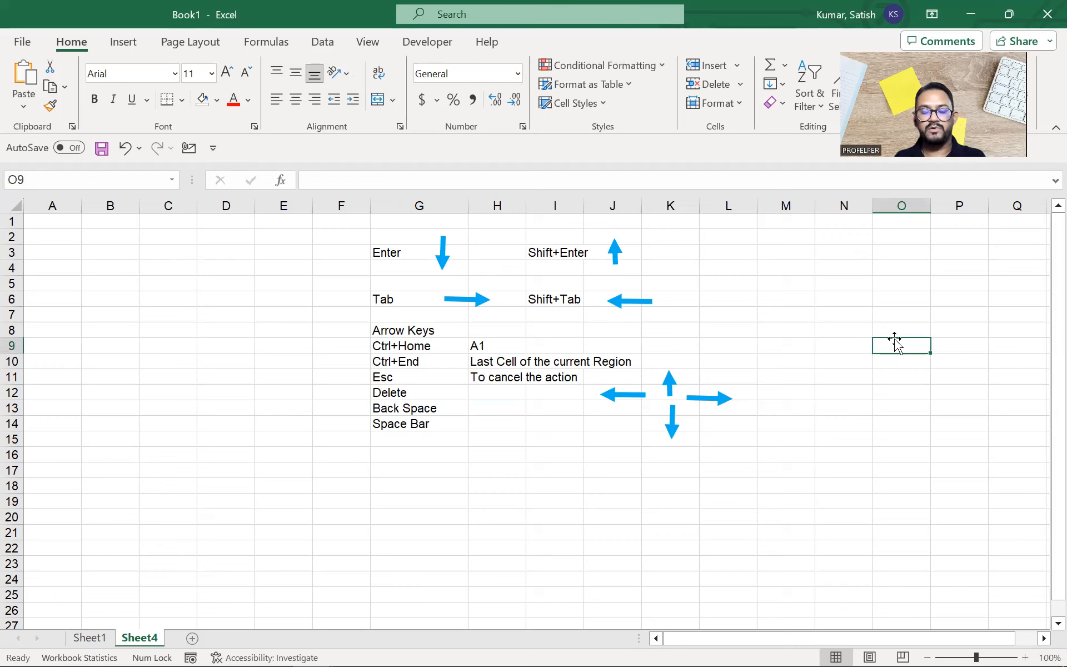
Step: Enter ABC in capitals into empty cell N4
{"action": "left_click", "coordinate": [514, 476]}
{"action": "left_click", "coordinate": [428, 412]}
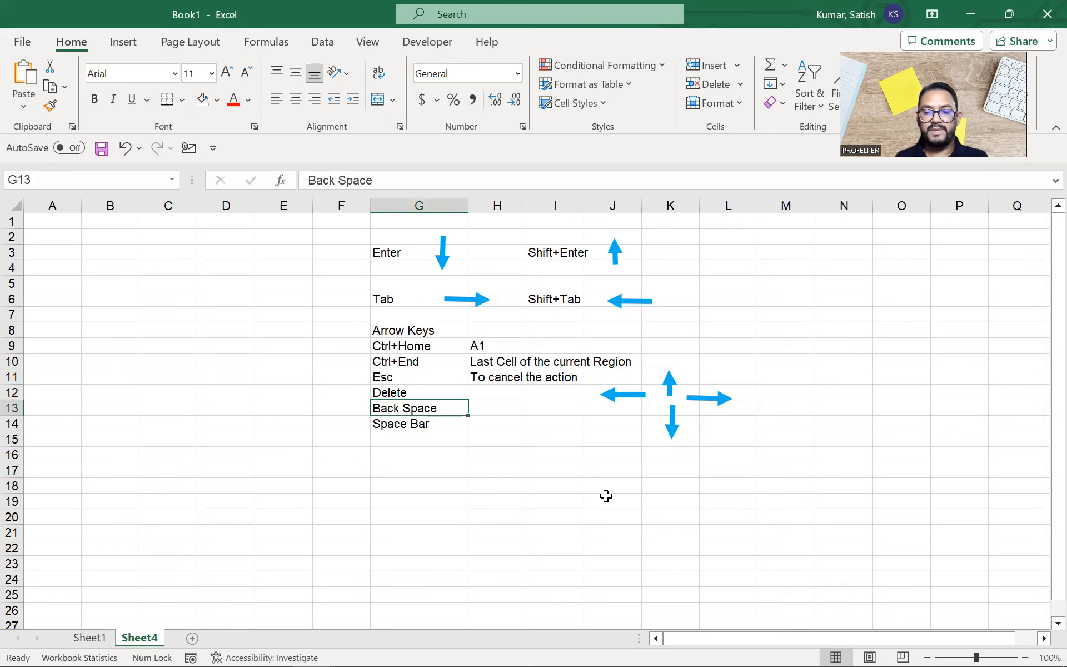
{"action": "left_click", "coordinate": [829, 270]}
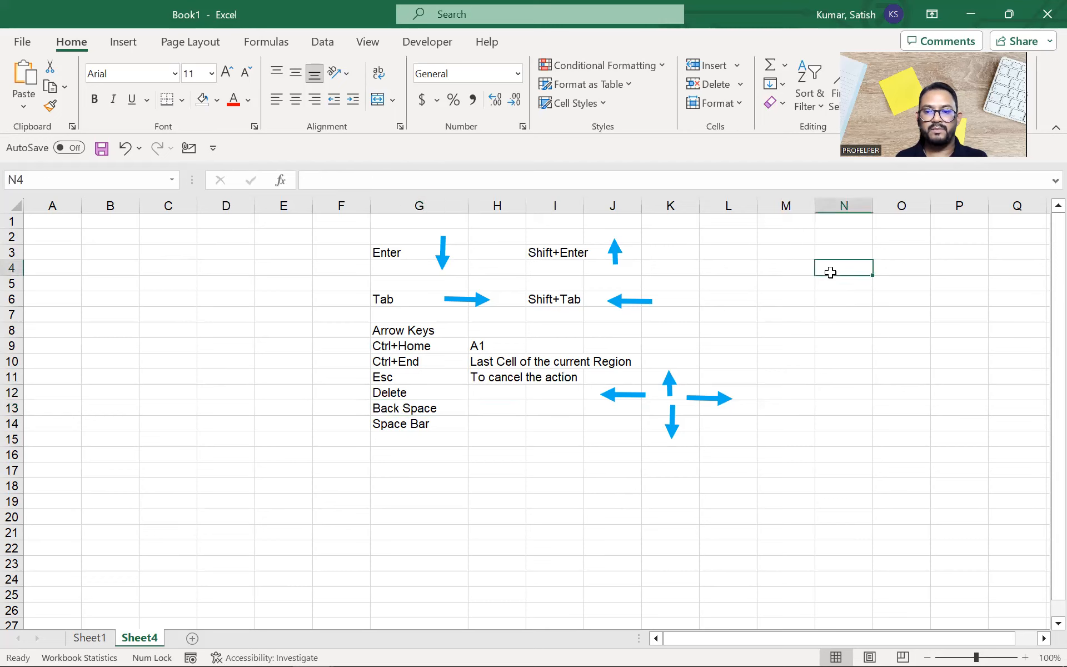
{"action": "key", "text": "BackSpace"}
{"action": "key", "text": "Left"}
{"action": "key", "text": "Left"}
{"action": "key", "text": "Right"}
{"action": "key", "text": "Right"}
{"action": "key", "text": "Caps_Lock"}
{"action": "type", "text": "ABC"}
{"action": "key", "text": "Return"}
{"action": "key", "text": "shift+Return"}
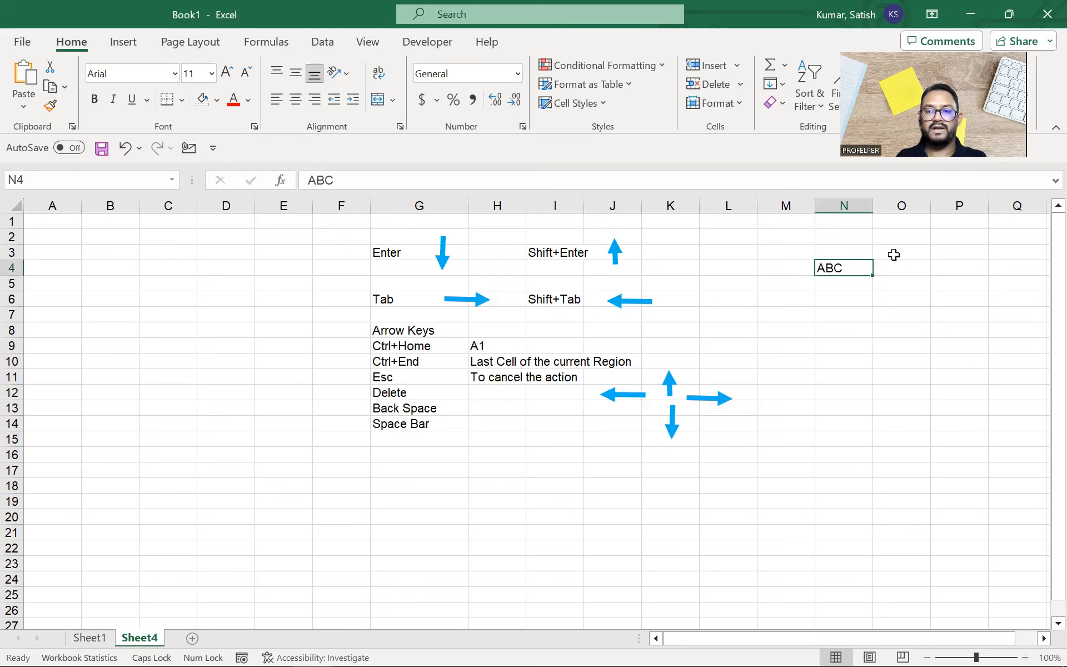
Step: Start clearing N4 with Backspace, cancel with Esc to keep ABC, and reopen it for editing
{"action": "key", "text": "BackSpace"}
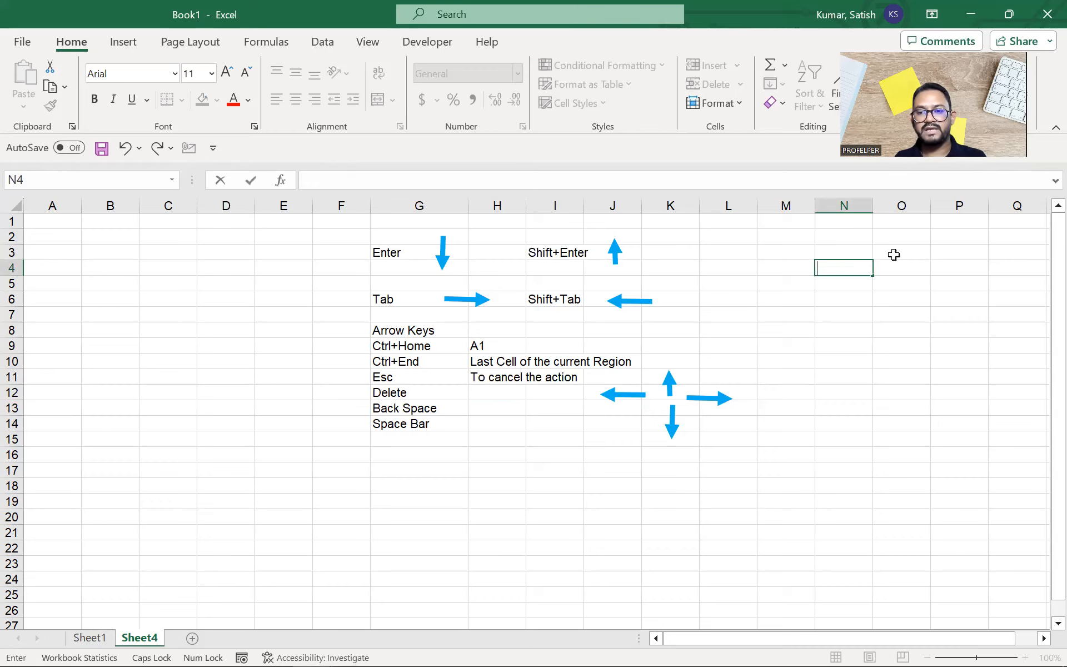
{"action": "key", "text": "Escape"}
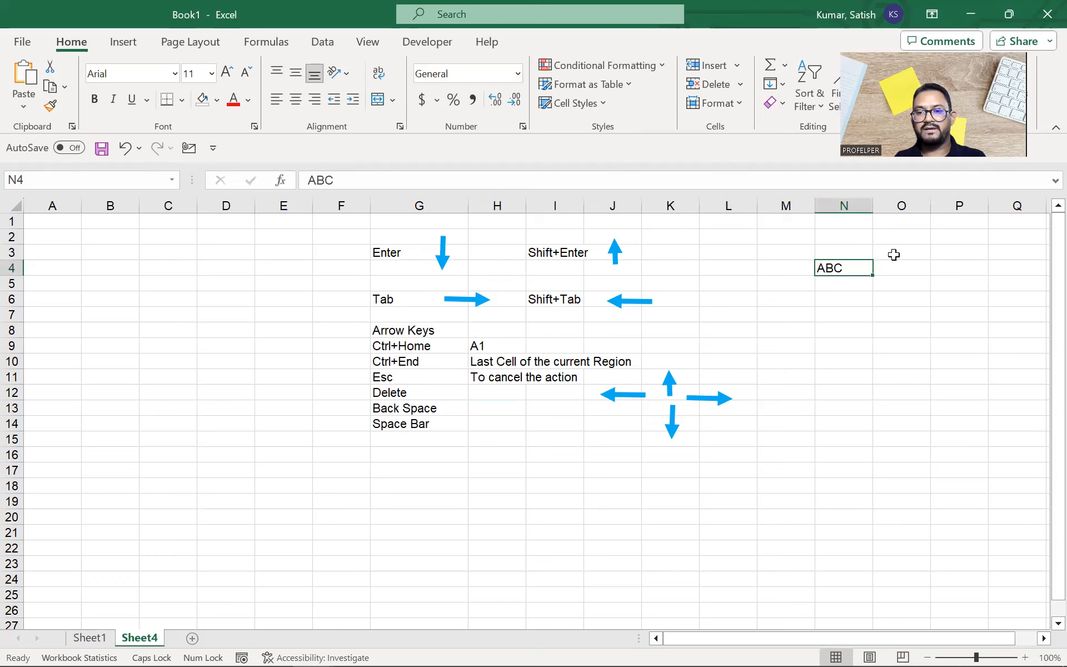
{"action": "double_click", "coordinate": [856, 268]}
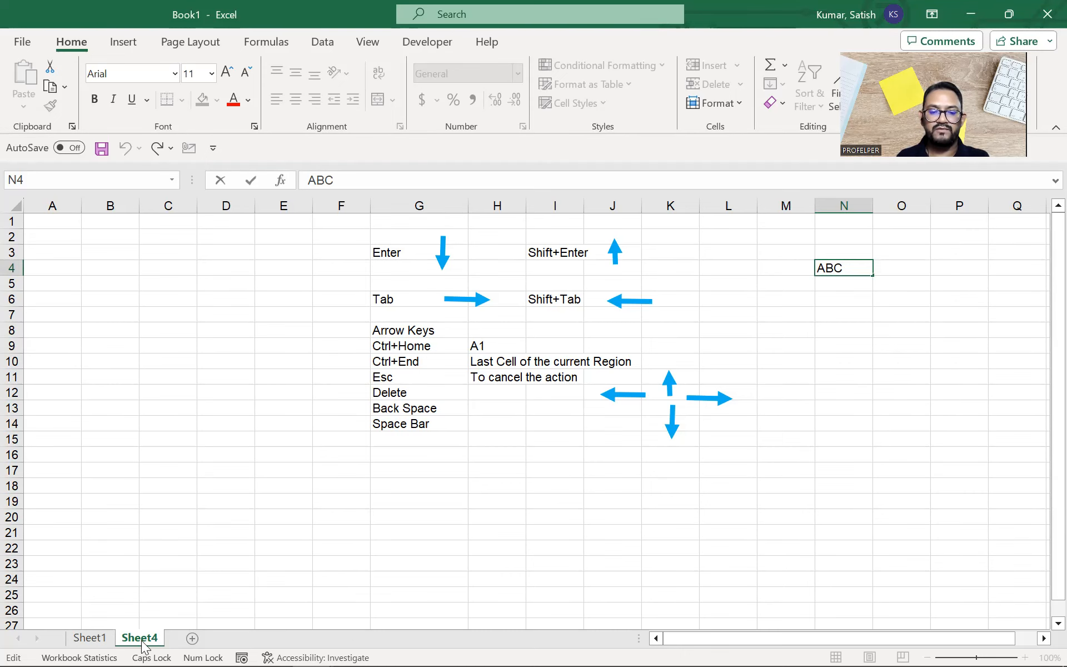
Step: Delete B from ABC in N4 using the on-screen keyboard, cancel with Esc, and close the keyboard
{"action": "left_click", "coordinate": [272, 648]}
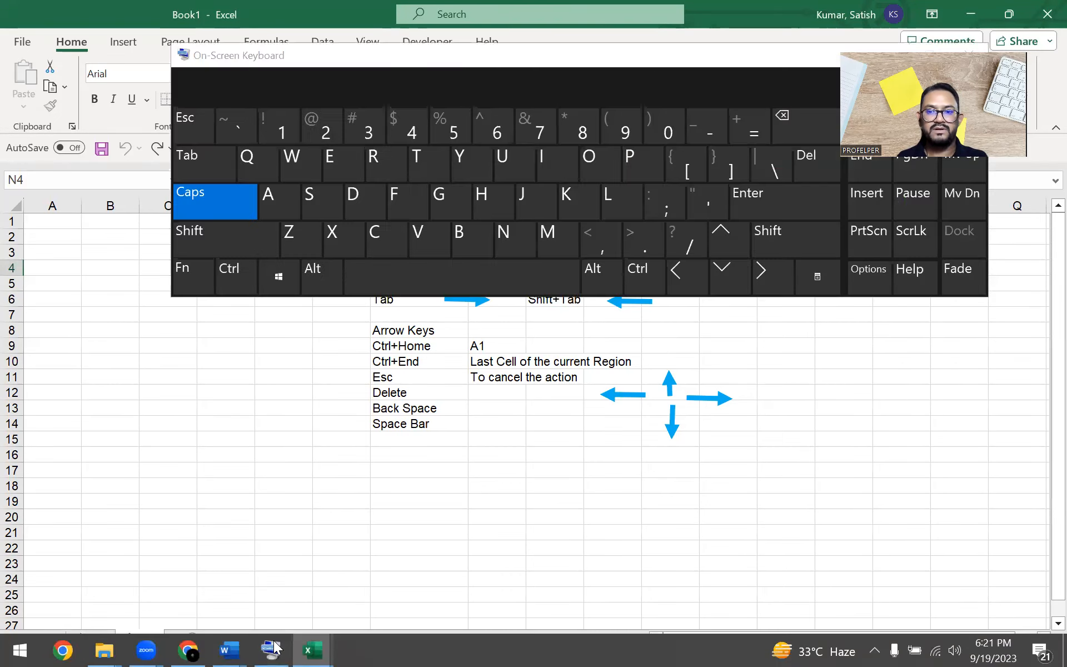
{"action": "left_click_drag", "start_coordinate": [647, 55], "coordinate": [678, 390]}
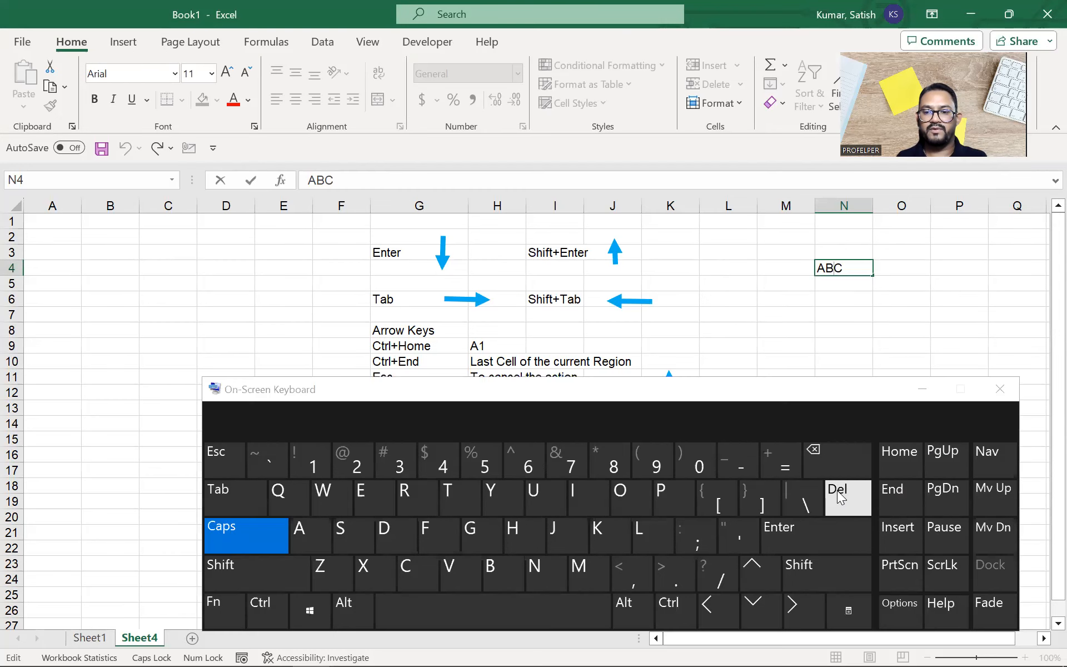
{"action": "left_click", "coordinate": [837, 454]}
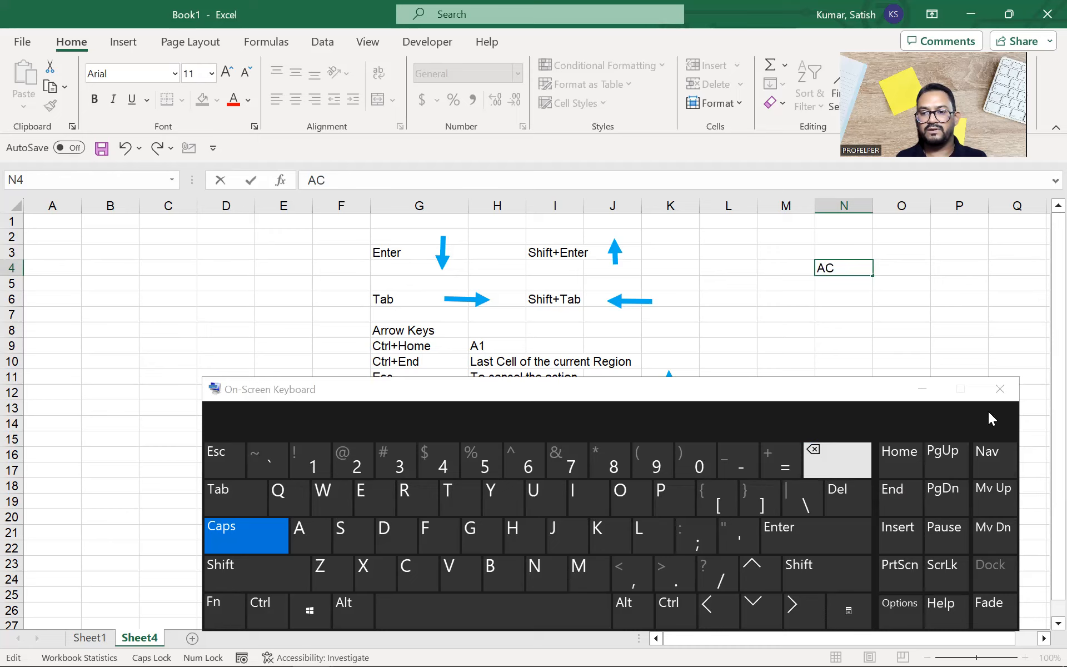
{"action": "left_click", "coordinate": [995, 390]}
{"action": "left_click_drag", "start_coordinate": [995, 388], "coordinate": [858, 383]}
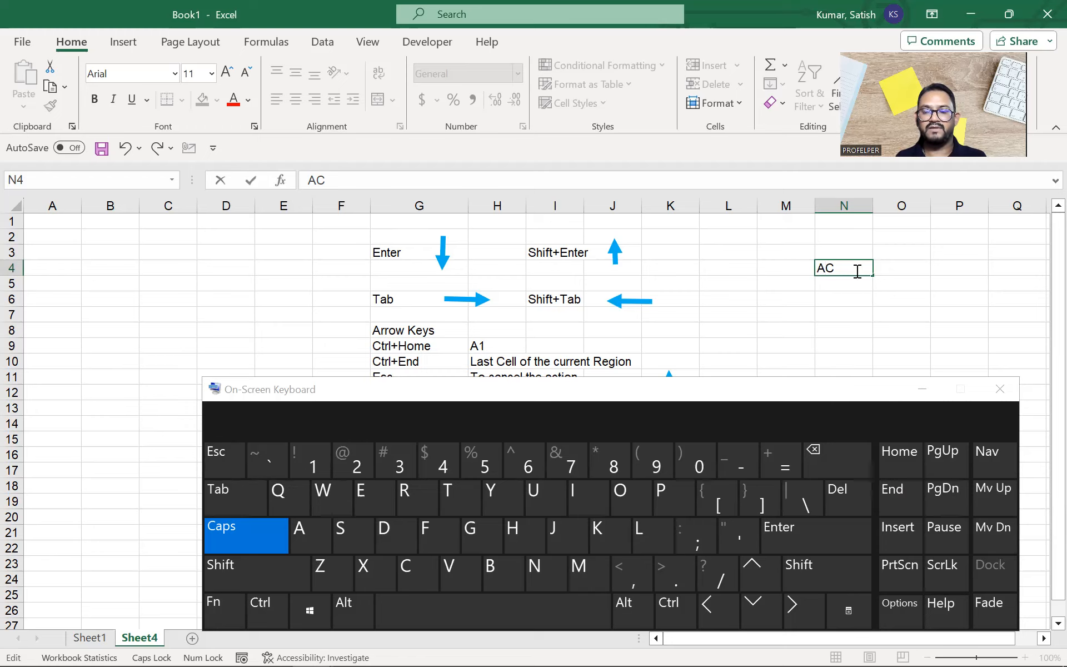
{"action": "left_click", "coordinate": [219, 450]}
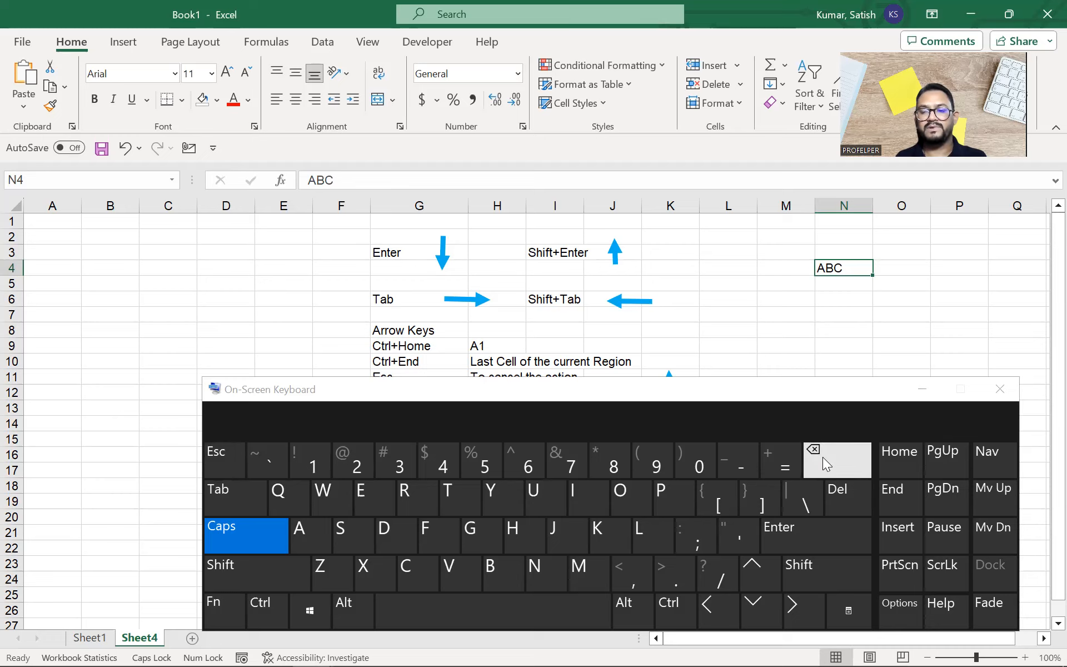
{"action": "left_click", "coordinate": [999, 389]}
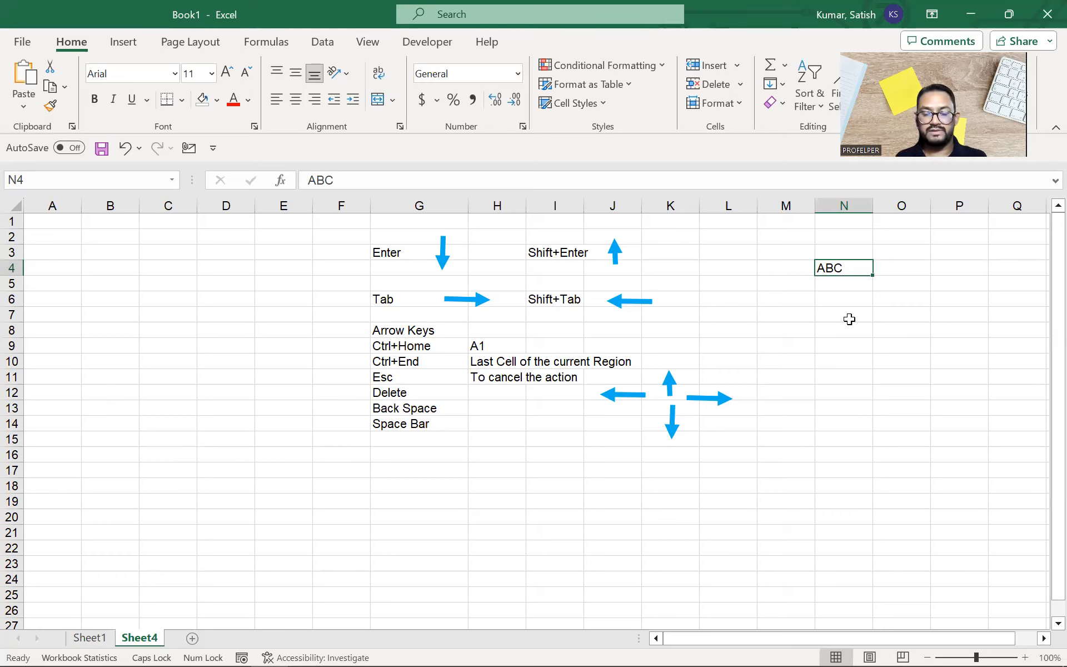
Step: Clear the Space Bar label from G14
{"action": "left_click", "coordinate": [496, 406]}
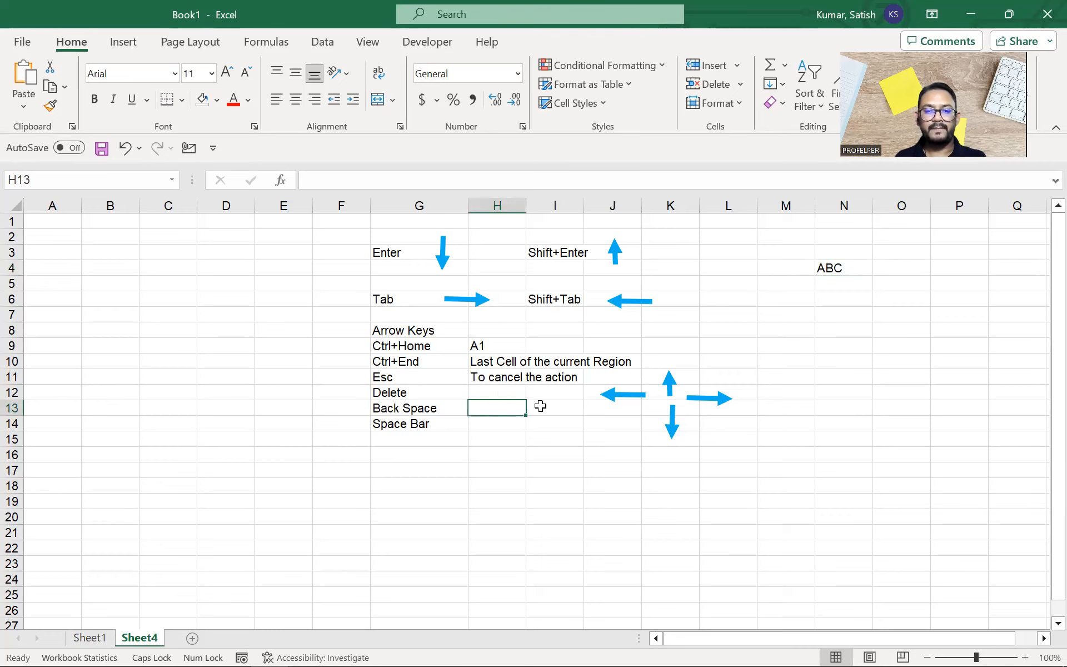
{"action": "key", "text": "Return"}
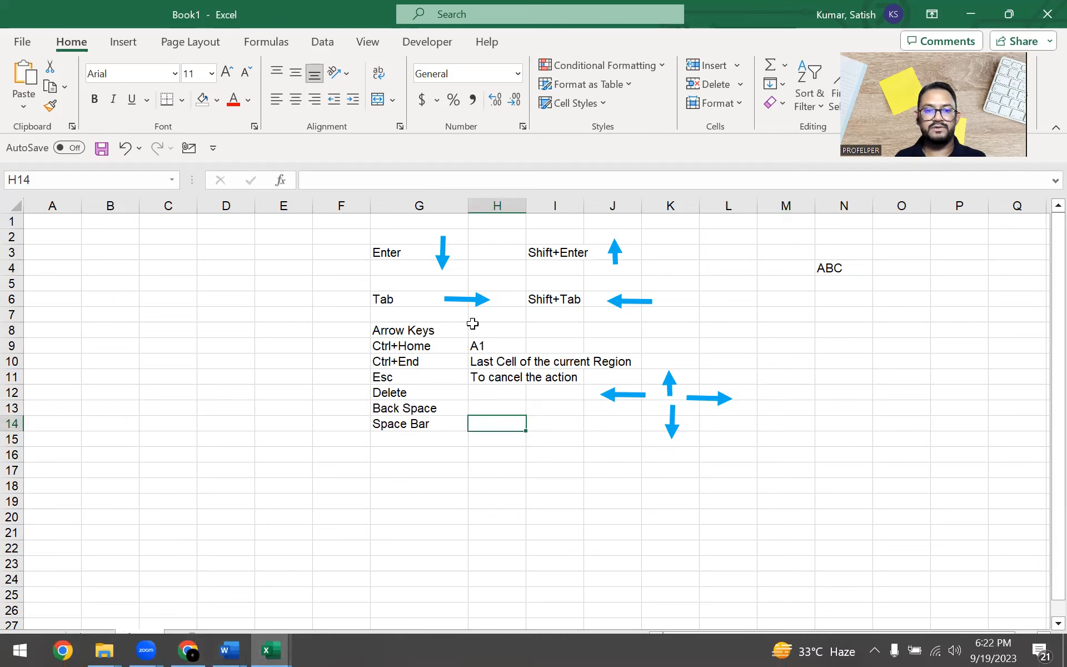
{"action": "left_click", "coordinate": [786, 295]}
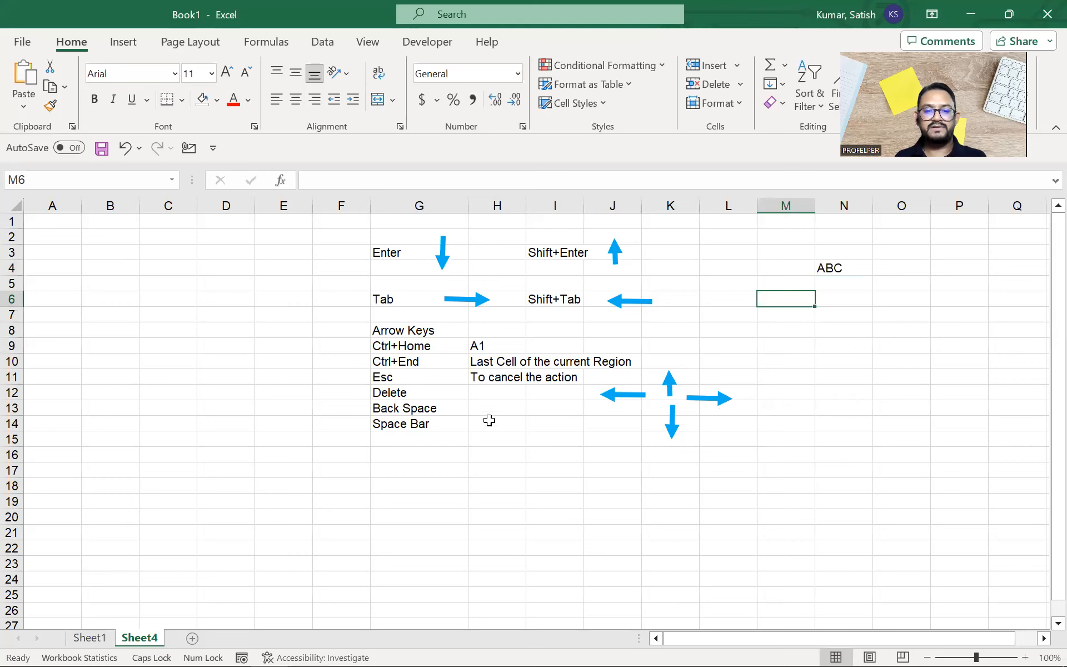
{"action": "left_click", "coordinate": [448, 487]}
{"action": "left_click", "coordinate": [455, 440]}
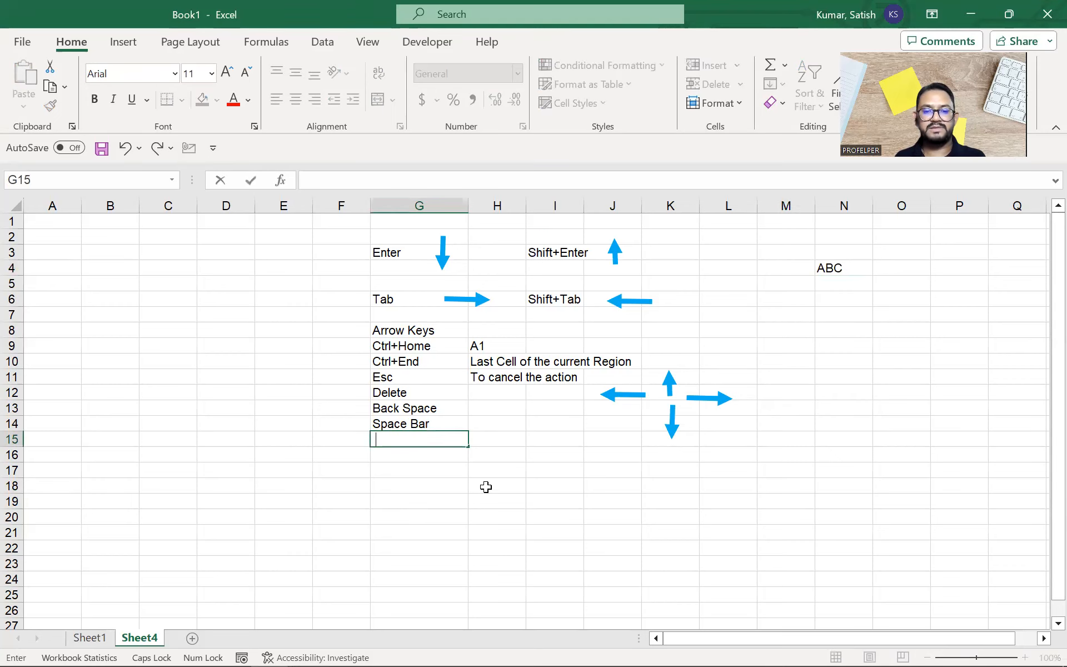
{"action": "left_click", "coordinate": [421, 420]}
{"action": "key", "text": "Delete"}
{"action": "key", "text": "BackSpace"}
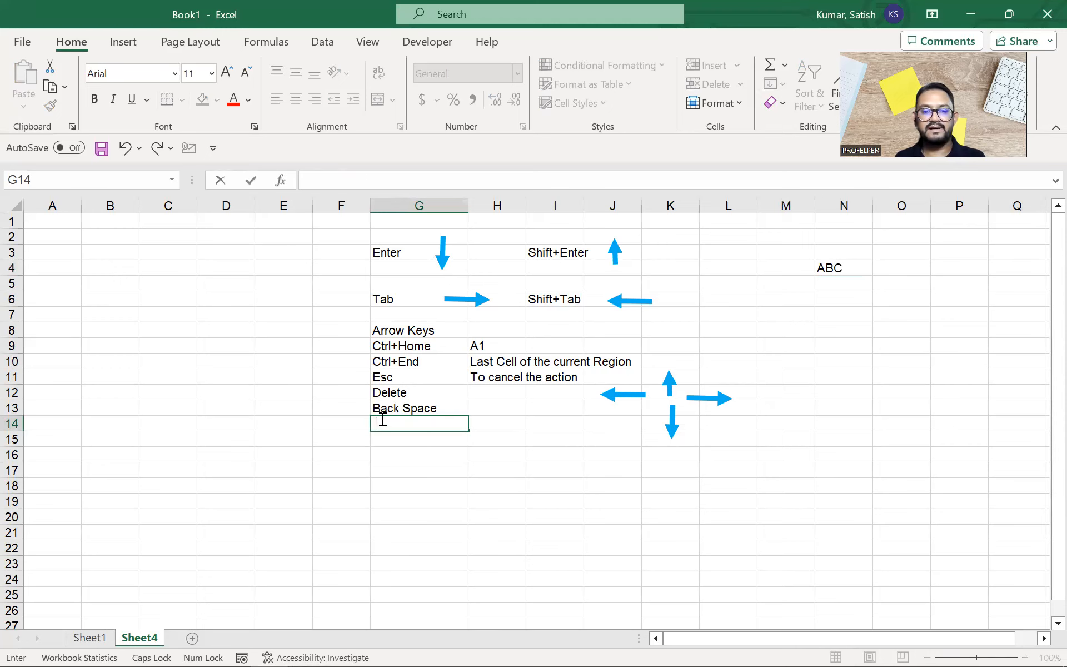
{"action": "left_click_drag", "start_coordinate": [379, 422], "coordinate": [367, 423]}
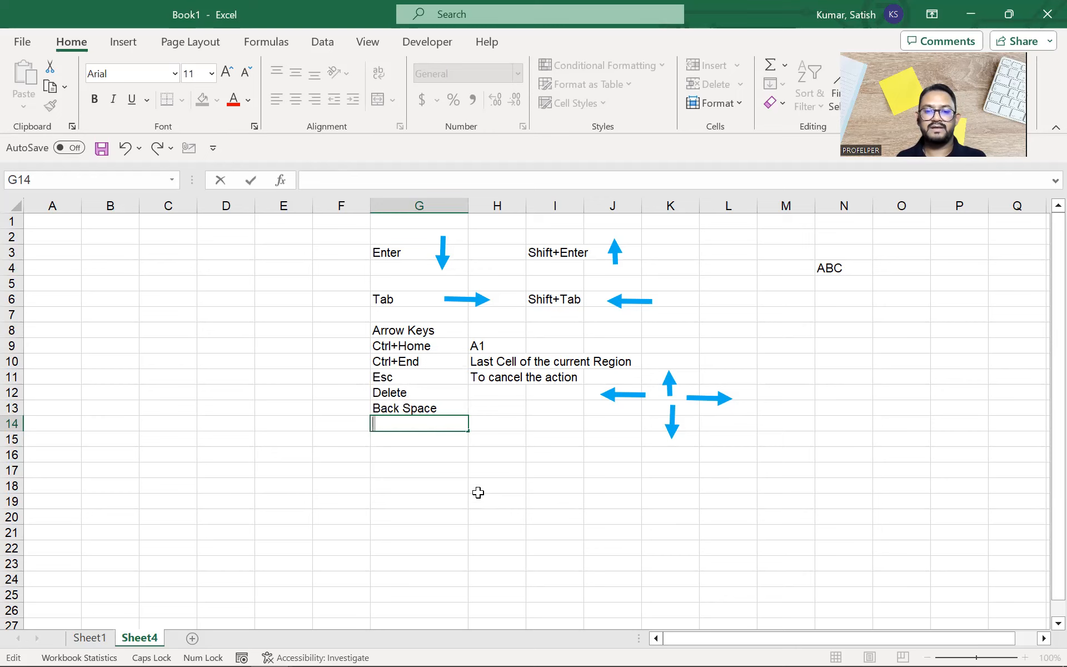
{"action": "left_click", "coordinate": [452, 481]}
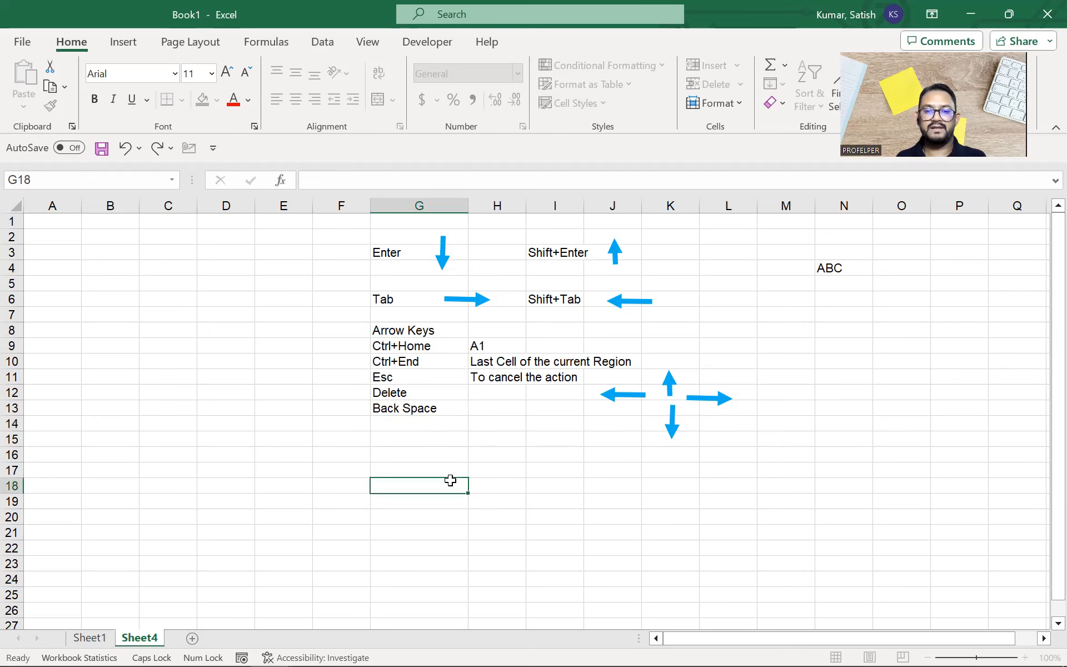
Step: Clear the ABC test entry from N4, leaving it empty
{"action": "left_click", "coordinate": [820, 269]}
{"action": "key", "text": "BackSpace"}
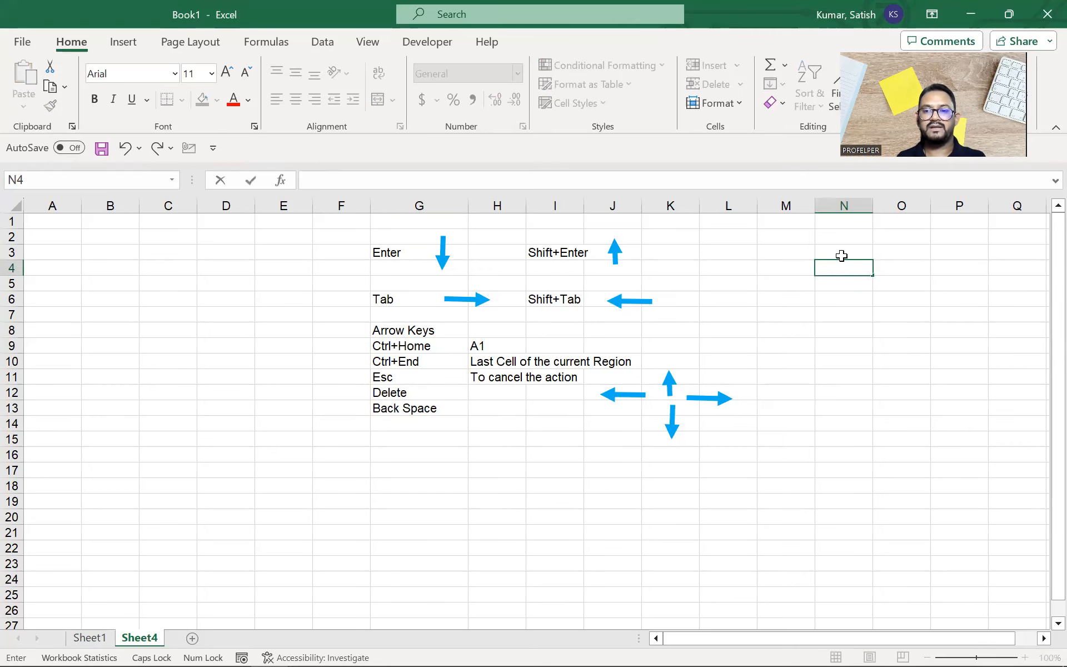
{"action": "left_click", "coordinate": [811, 268]}
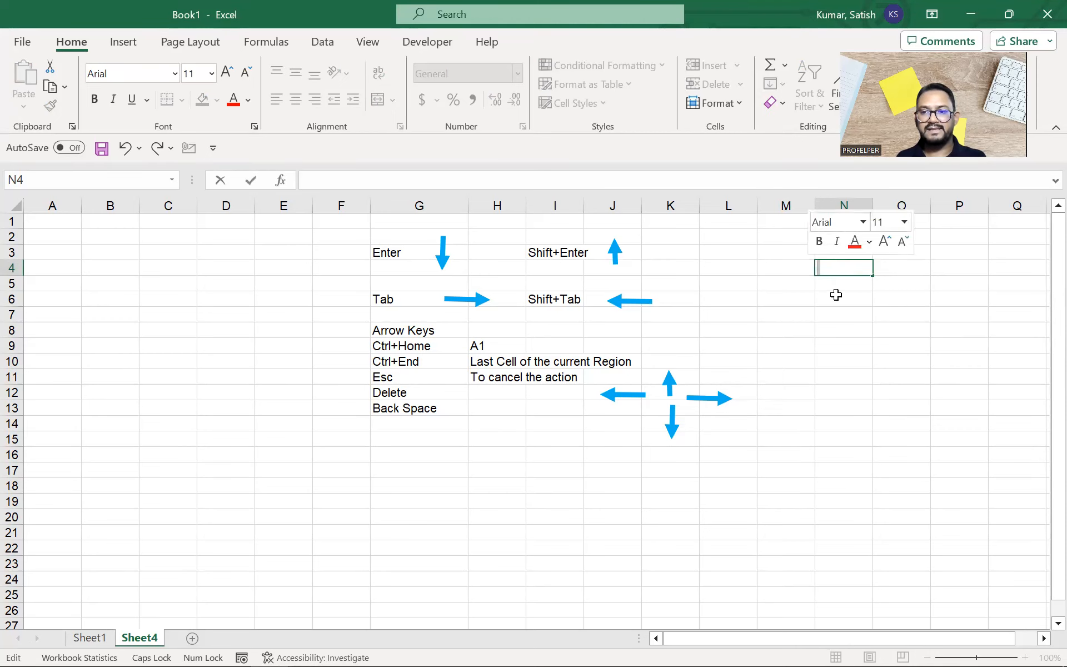
{"action": "left_click", "coordinate": [825, 269]}
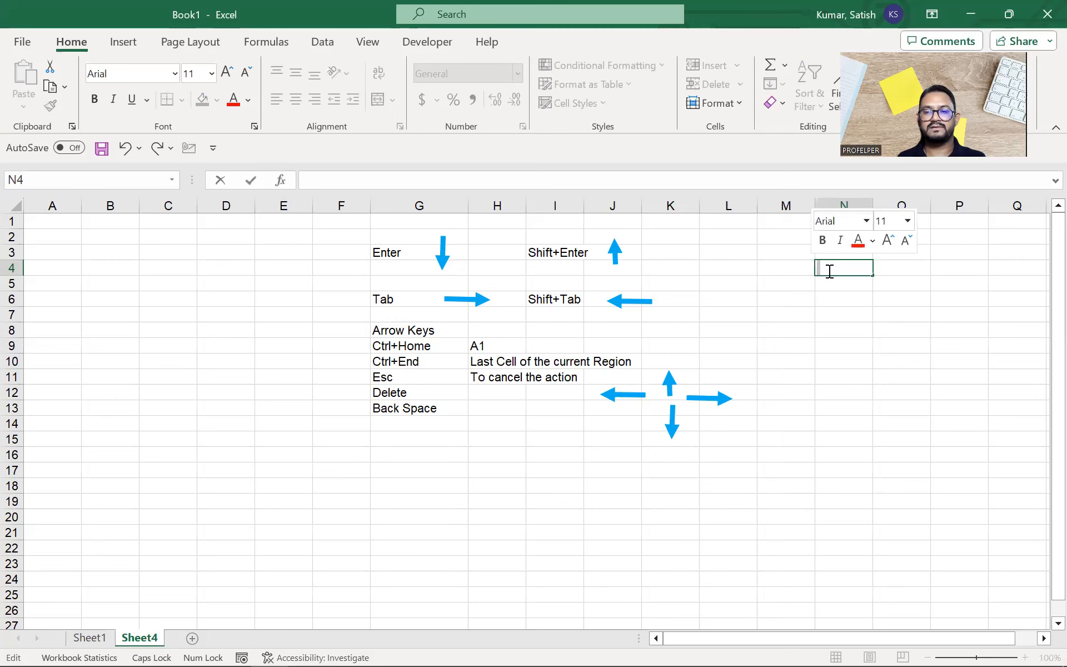
{"action": "left_click", "coordinate": [819, 323]}
{"action": "left_click", "coordinate": [776, 298]}
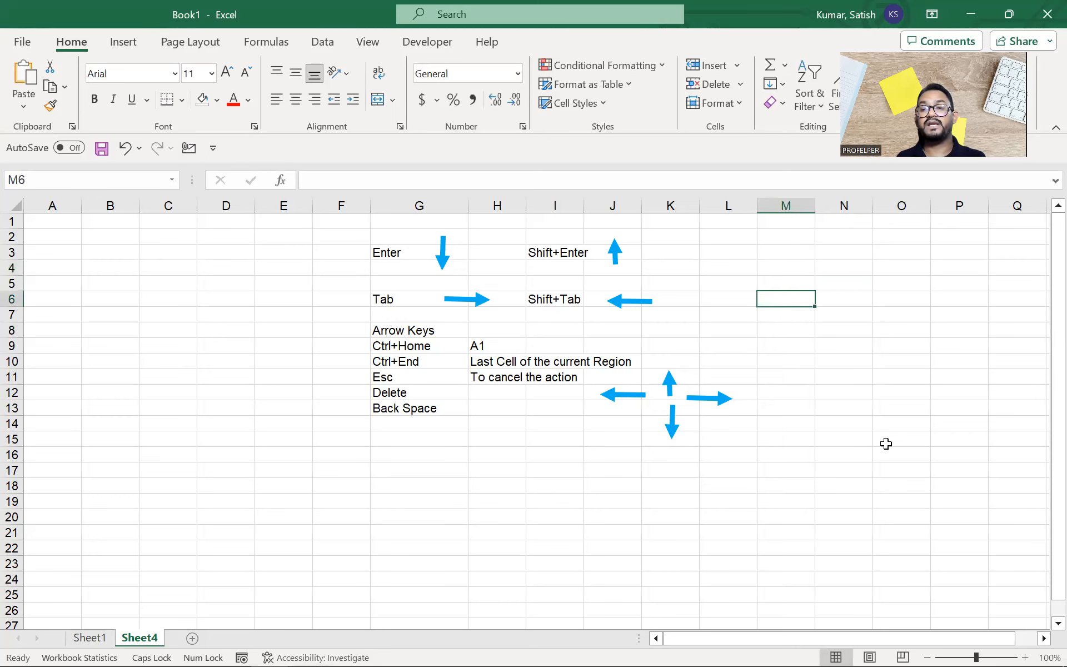
{"action": "left_click", "coordinate": [762, 313]}
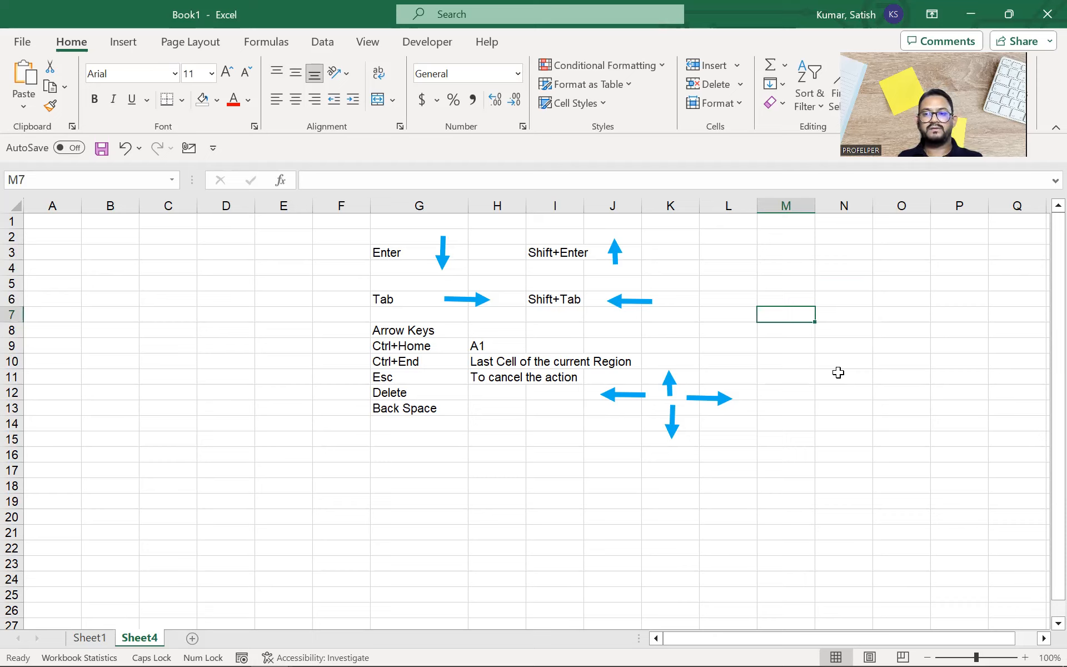
Step: Enter Ctrl+Space in G18 with the note 'to Select the entire column' in H18
{"action": "left_click", "coordinate": [460, 491]}
{"action": "type", "text": "cTRL"}
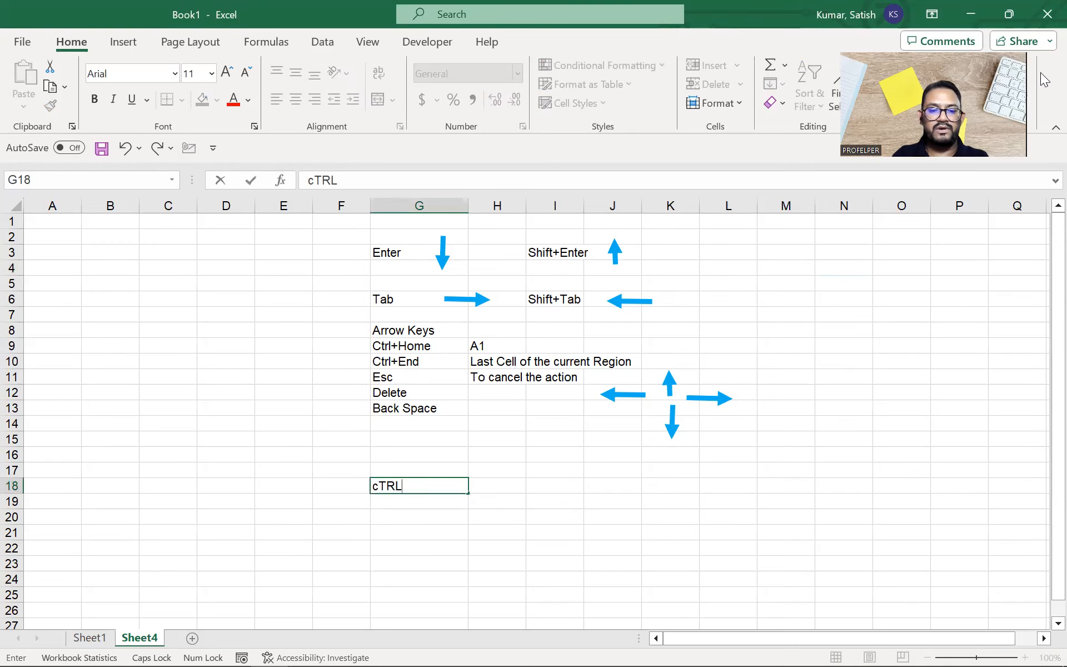
{"action": "type", "text": "+Space"}
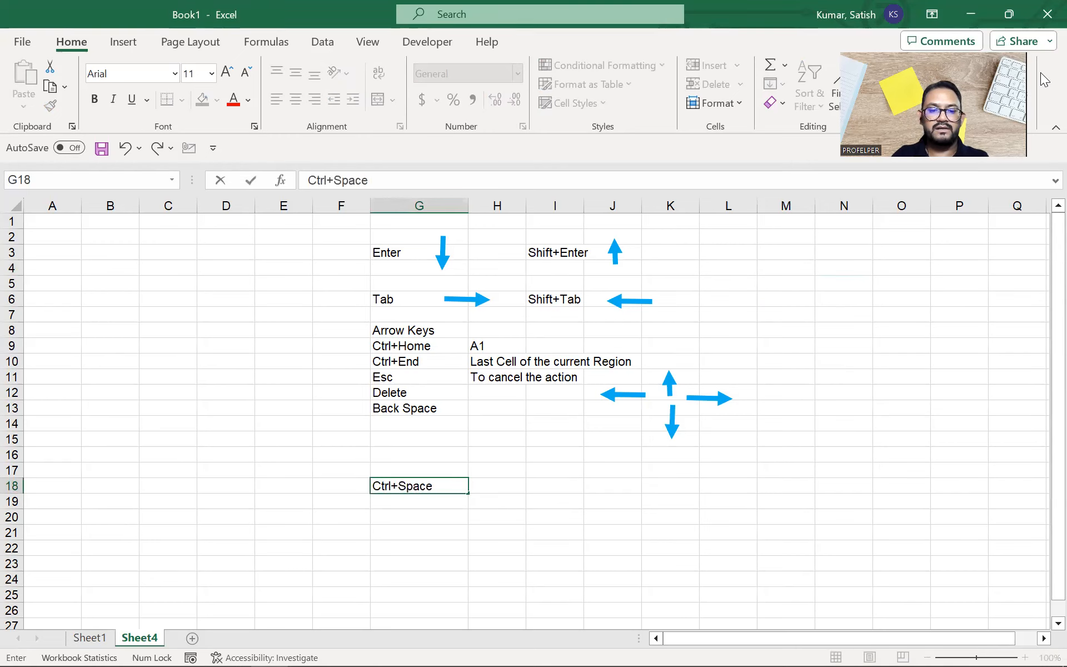
{"action": "key", "text": "Return"}
{"action": "key", "text": "Up"}
{"action": "key", "text": "ctrl+space"}
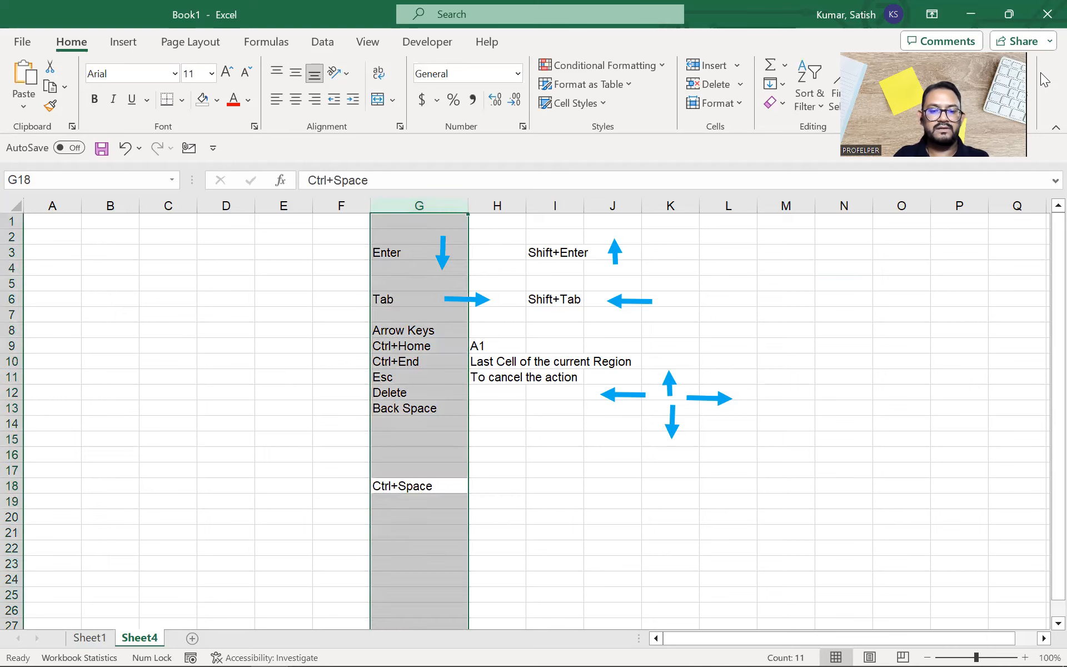
{"action": "key", "text": "Right"}
{"action": "type", "text": "to Se"}
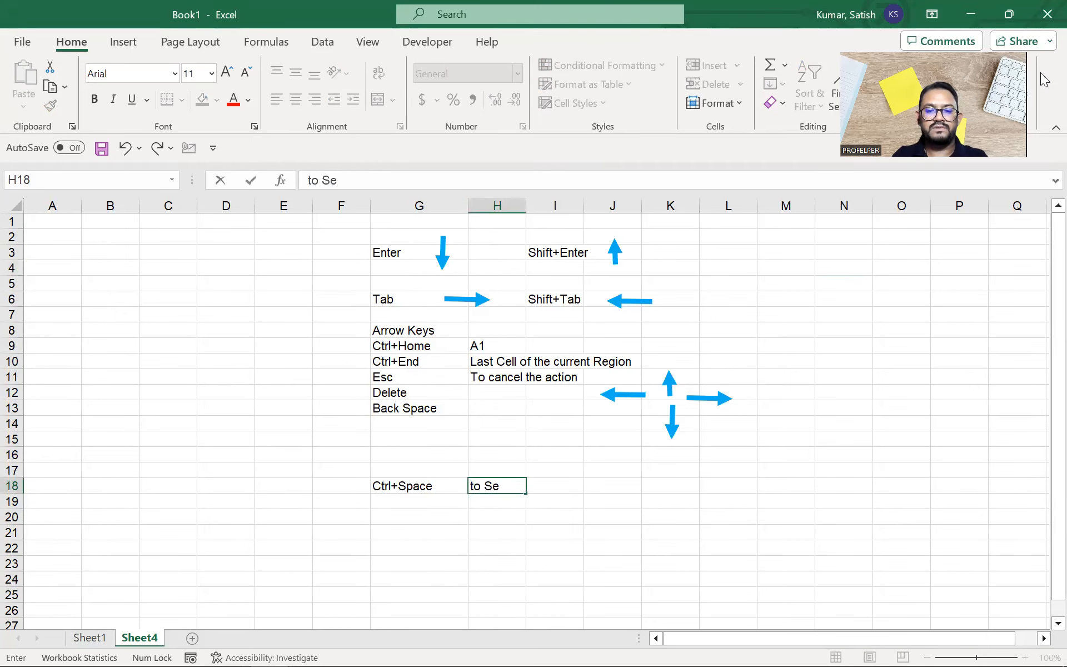
{"action": "type", "text": "lect the entire column"}
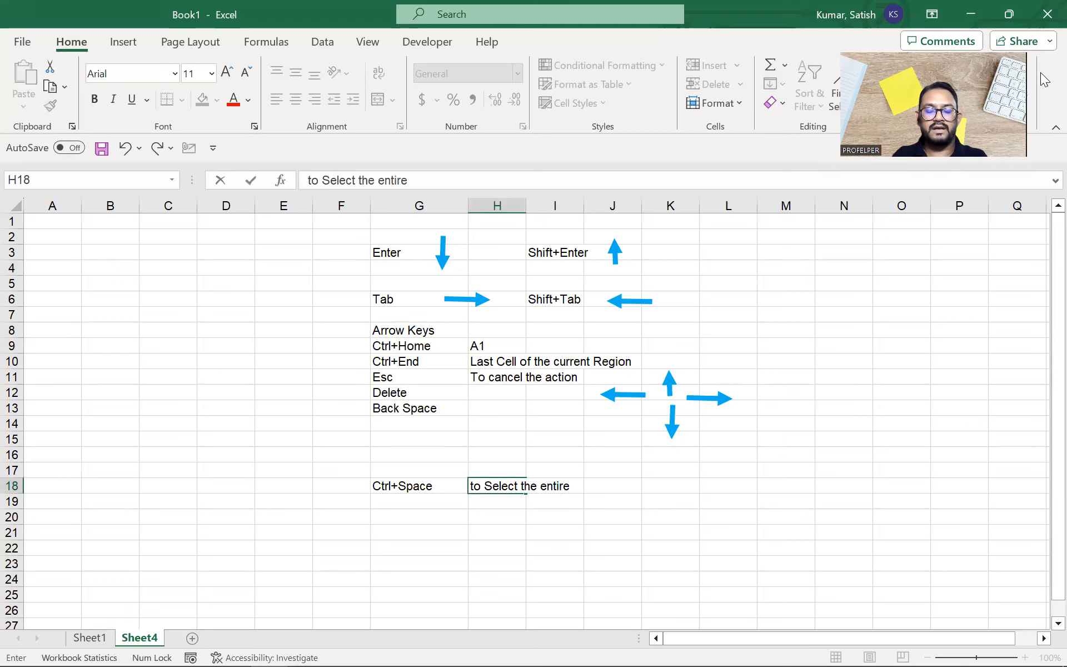
{"action": "key", "text": "Return"}
Step: Enter Shift+Space in G20 with the note 'to select the entire row' in H20
{"action": "key", "text": "Down"}
{"action": "key", "text": "Left"}
{"action": "type", "text": "Shift+Space"}
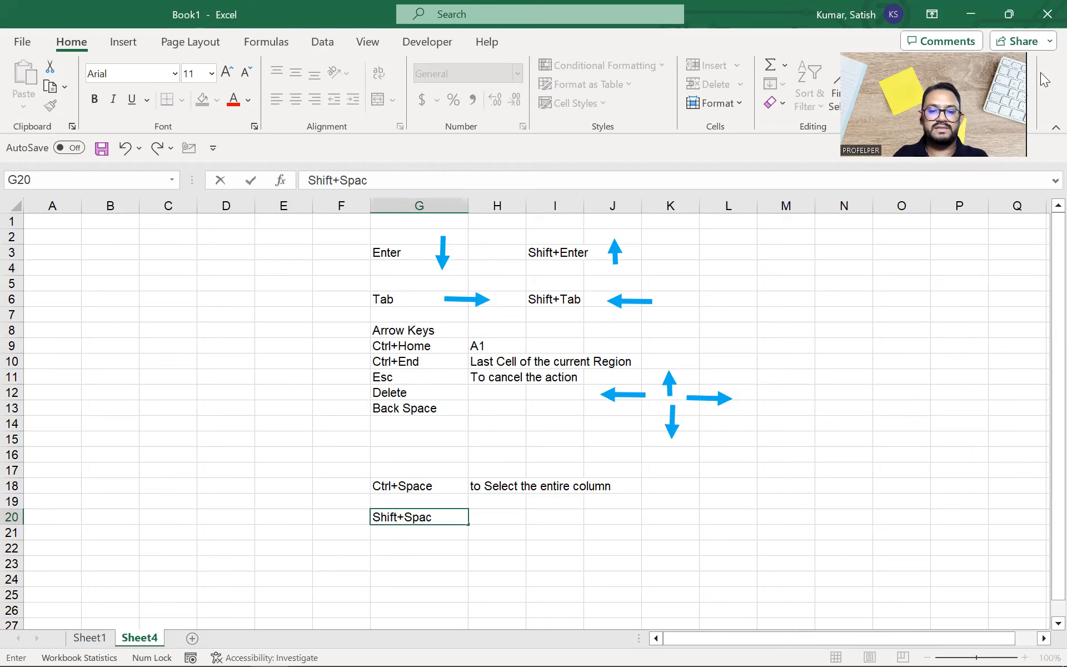
{"action": "key", "text": "Return"}
{"action": "key", "text": "Right"}
{"action": "key", "text": "Up"}
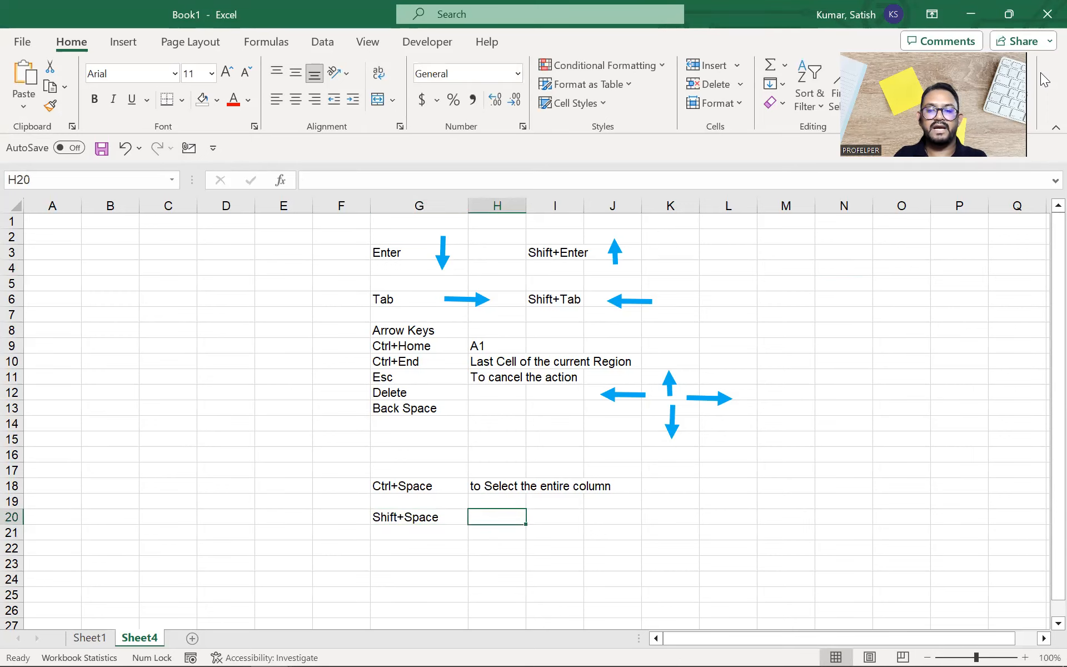
{"action": "type", "text": "to selecte"}
{"action": "key", "text": "BackSpace"}
{"action": "type", "text": "the entire row"}
{"action": "key", "text": "Return"}
{"action": "key", "text": "Up"}
{"action": "key", "text": "shift+space"}
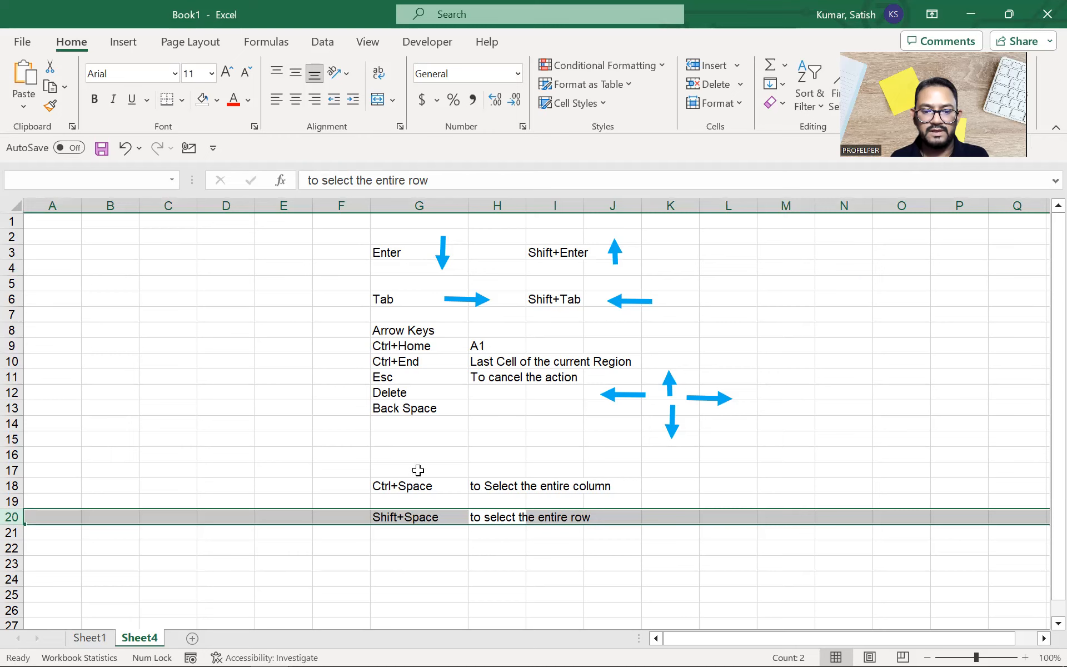
{"action": "key", "text": "Up"}
{"action": "key", "text": "Up"}
{"action": "left_click_drag", "start_coordinate": [352, 514], "coordinate": [500, 516]}
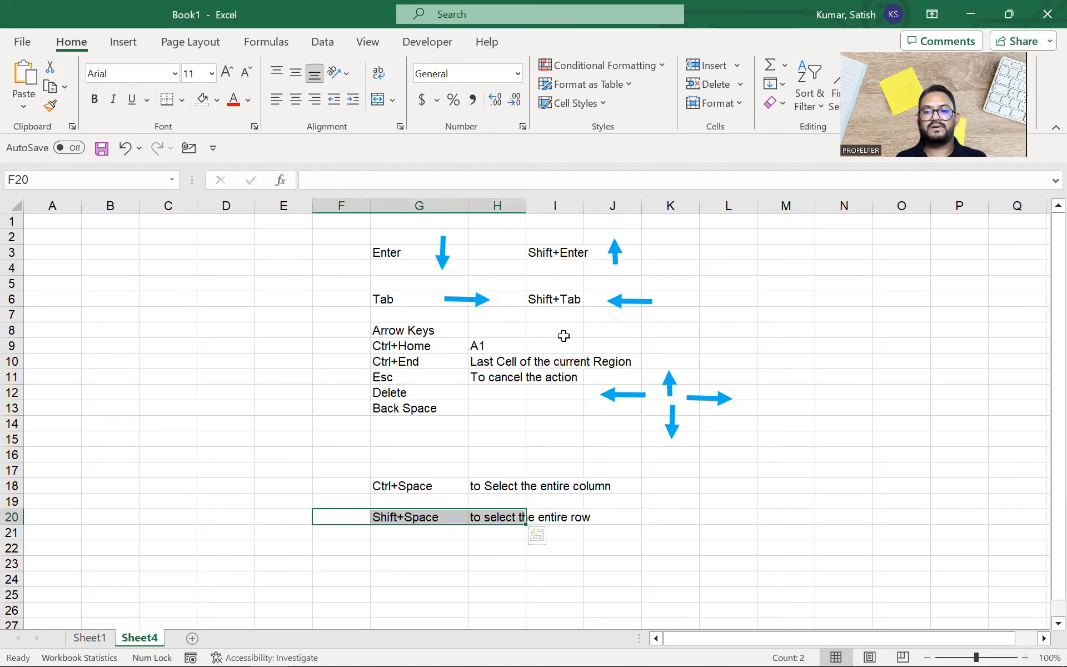
{"action": "left_click", "coordinate": [851, 340]}
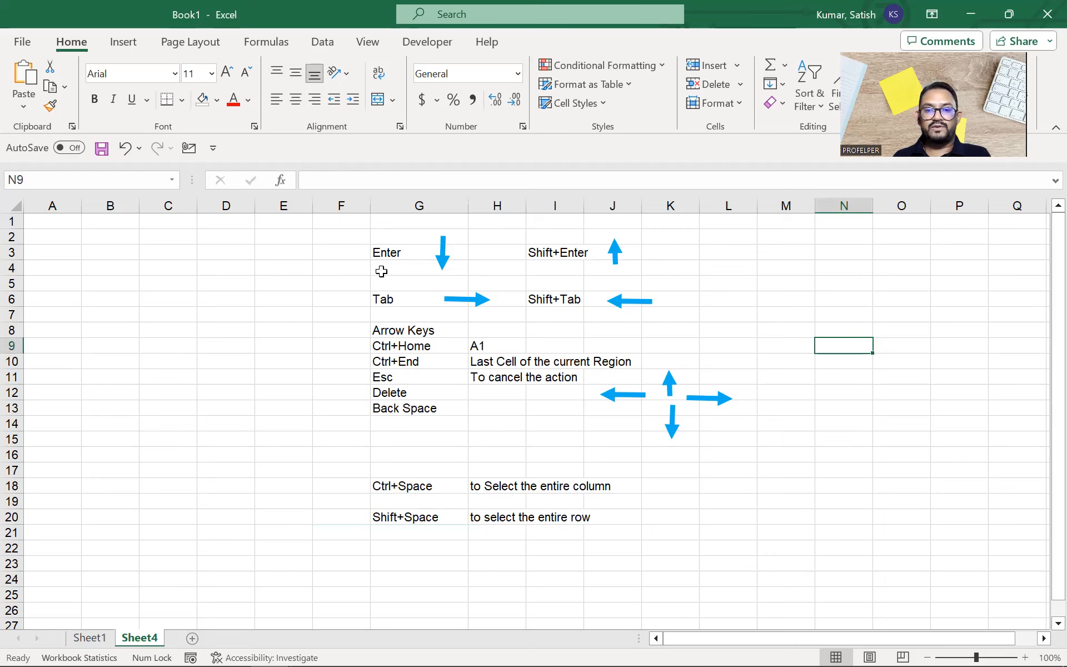
{"action": "left_click", "coordinate": [381, 250]}
{"action": "left_click_drag", "start_coordinate": [435, 271], "coordinate": [545, 537]}
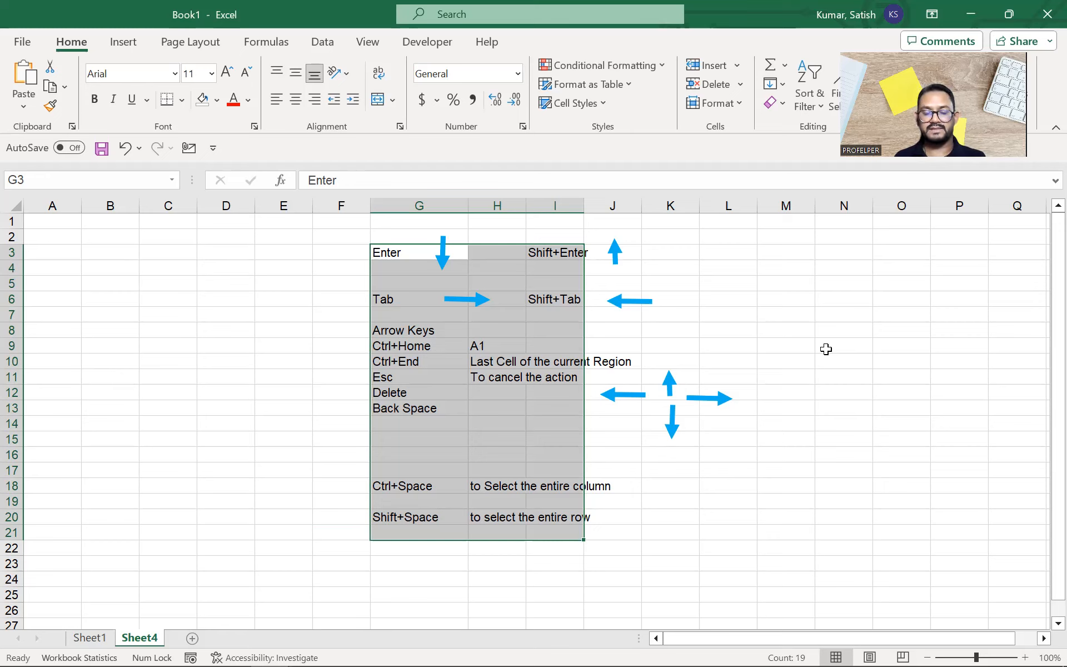
{"action": "left_click", "coordinate": [812, 297]}
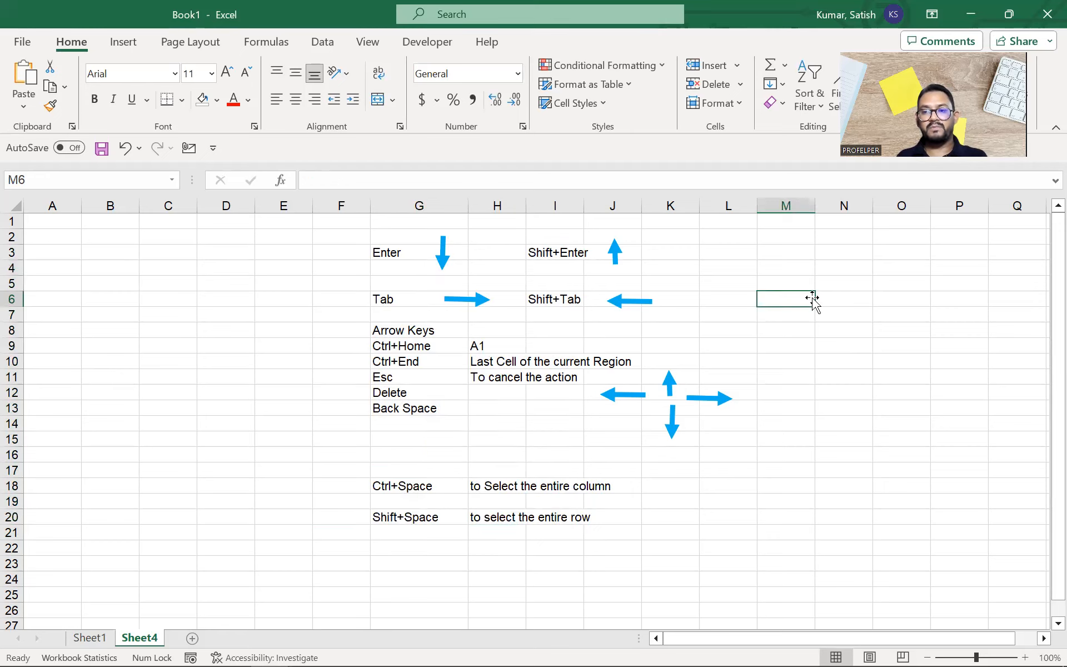